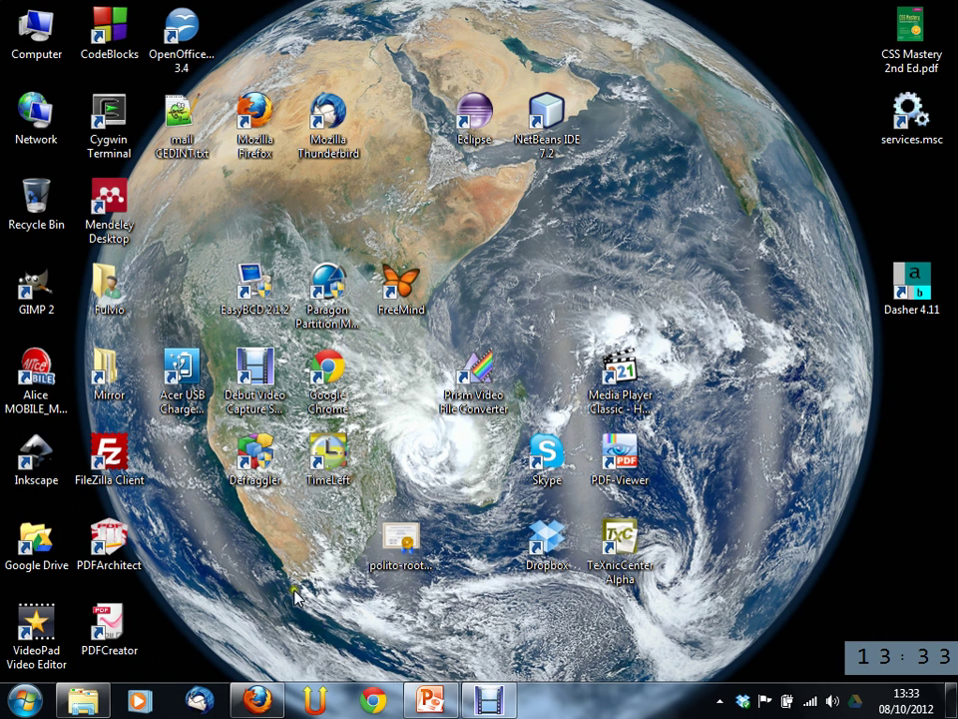
# Switch to Firefox and open the Apache Tomcat website at tomcat.apache.org in a new tab.
pyautogui.click(279, 706)
pyautogui.click(399, 13)
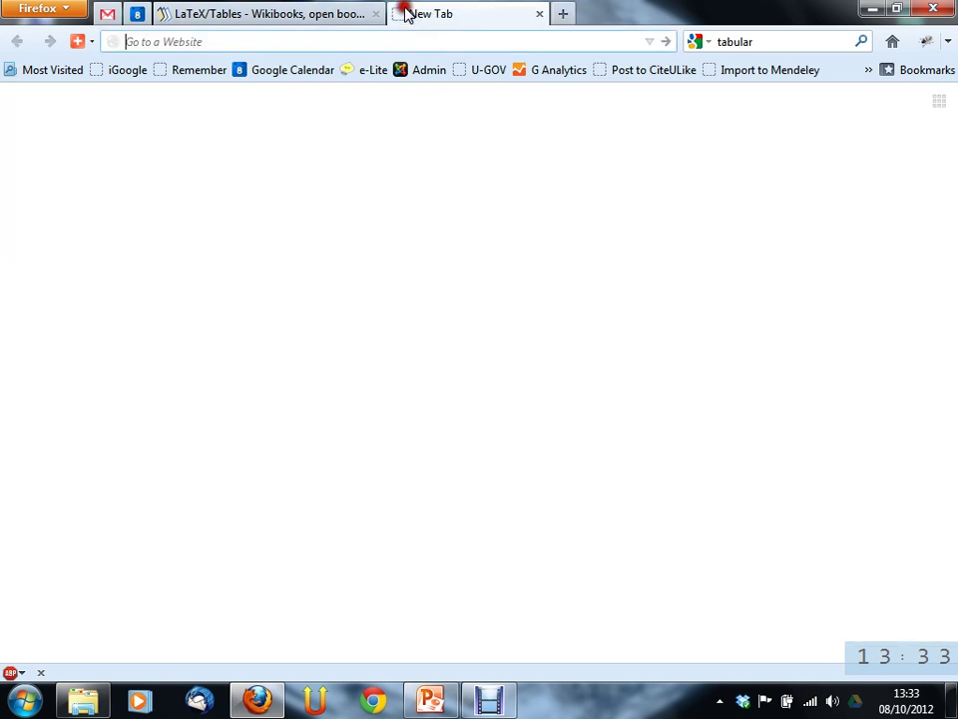
pyautogui.write('to')
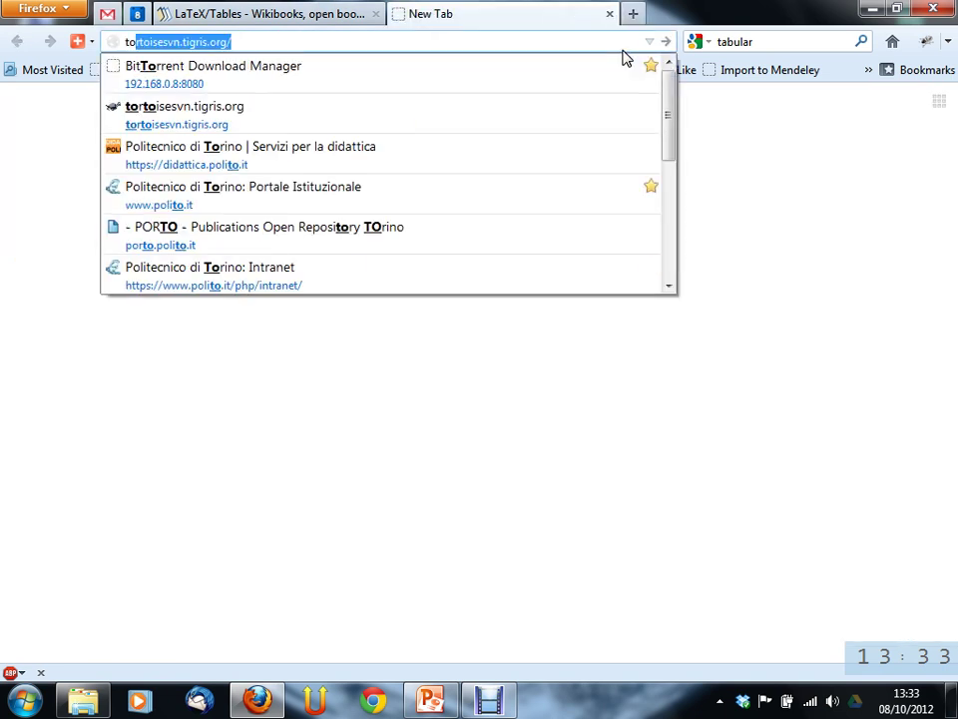
pyautogui.write('p')
pyautogui.press('BackSpace')
pyautogui.write('mca')
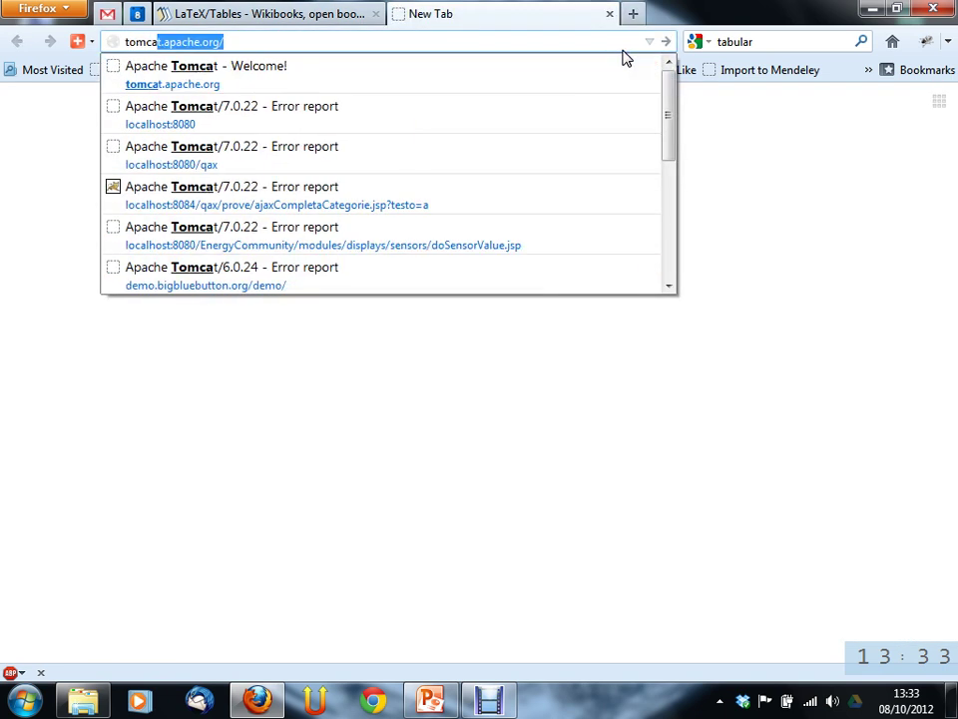
pyautogui.press('Return')
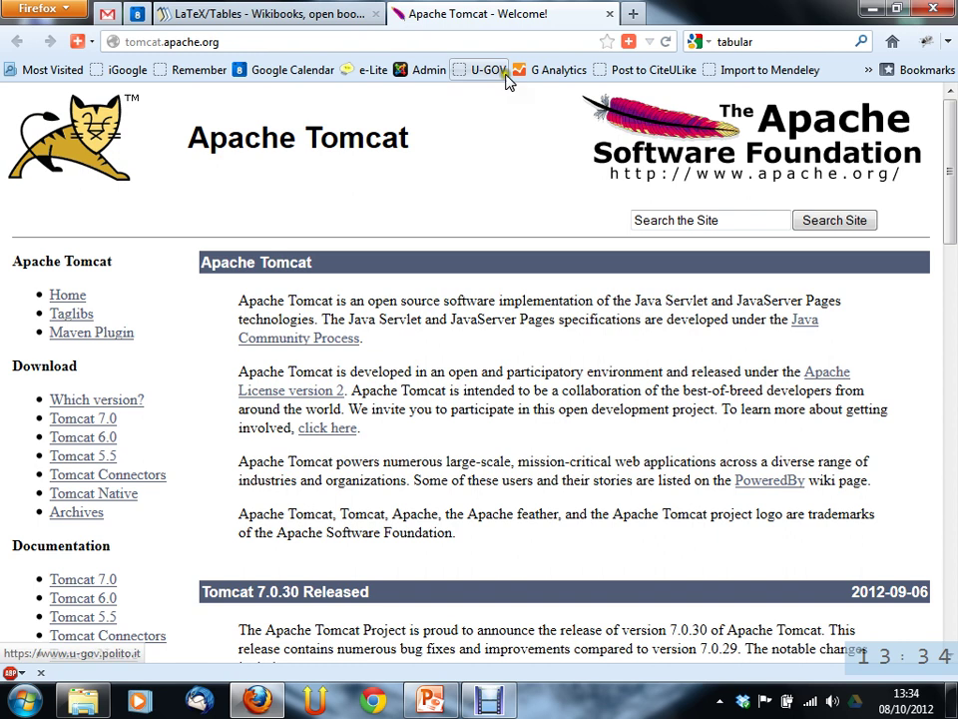
# Switch to Windows Explorer and open the apache-tomcat-7.0.22 folder inside usr on drive C.
pyautogui.click(24, 702)
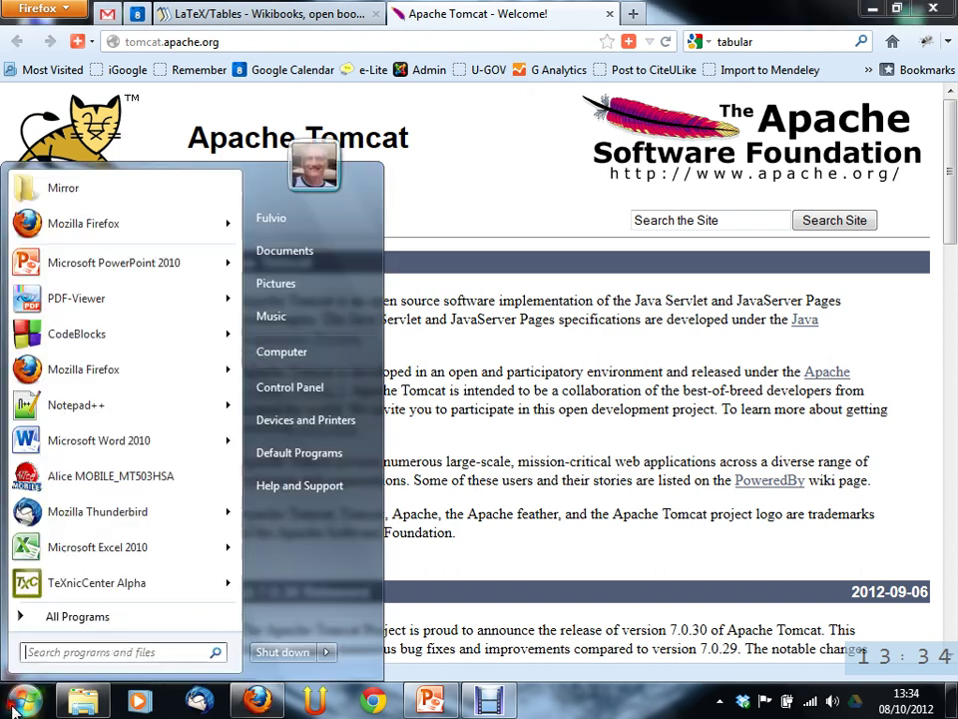
pyautogui.click(307, 354)
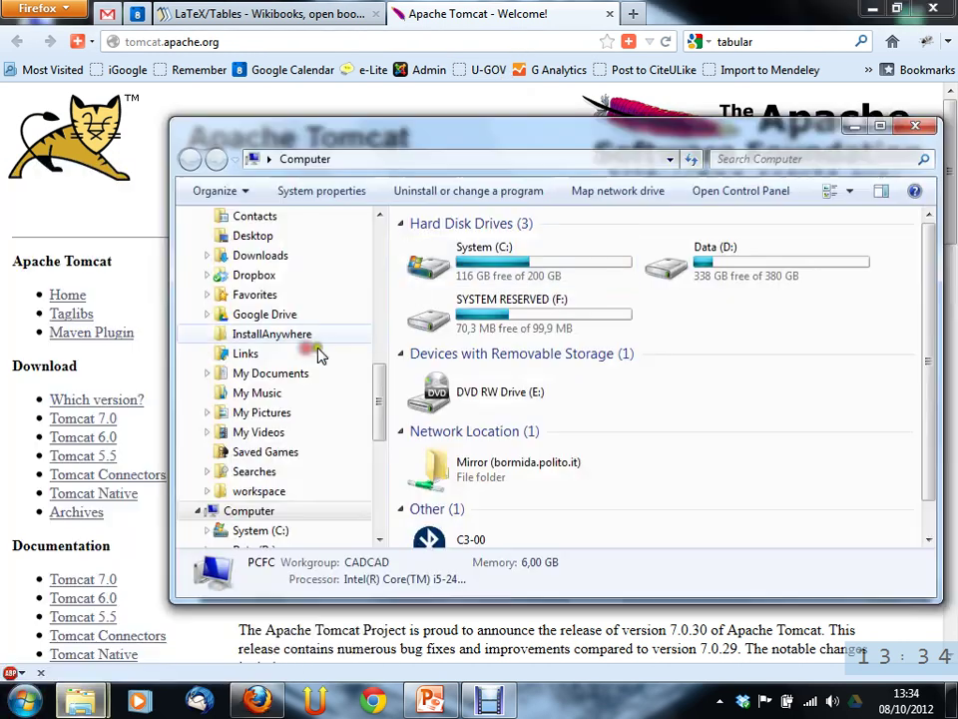
pyautogui.doubleClick(483, 266)
pyautogui.scroll(-1, 477, 351)
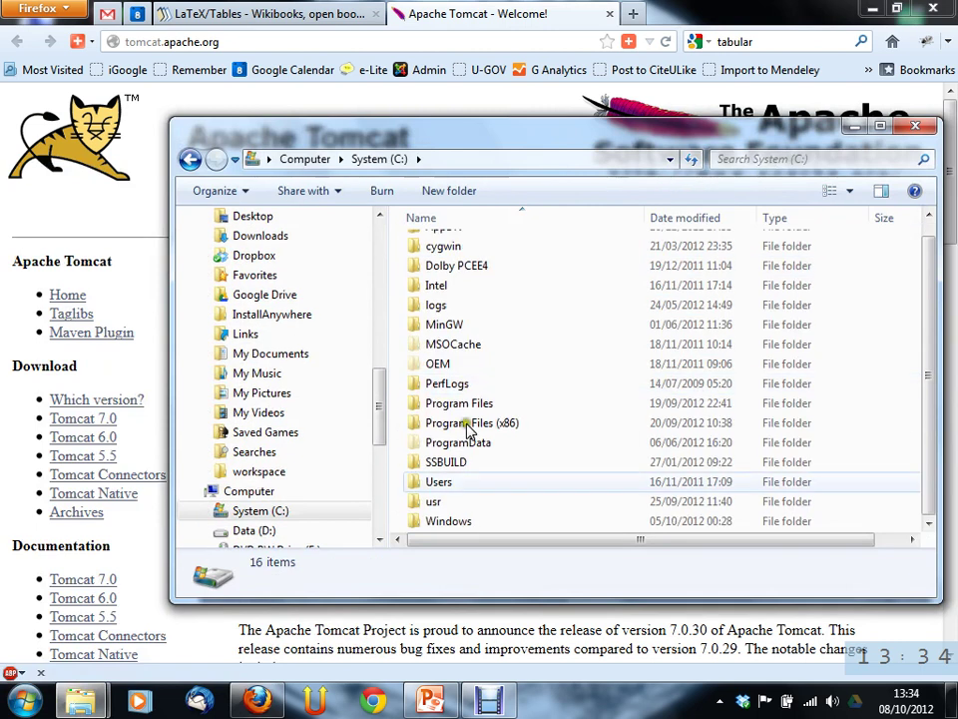
pyautogui.doubleClick(439, 499)
pyautogui.click(471, 251)
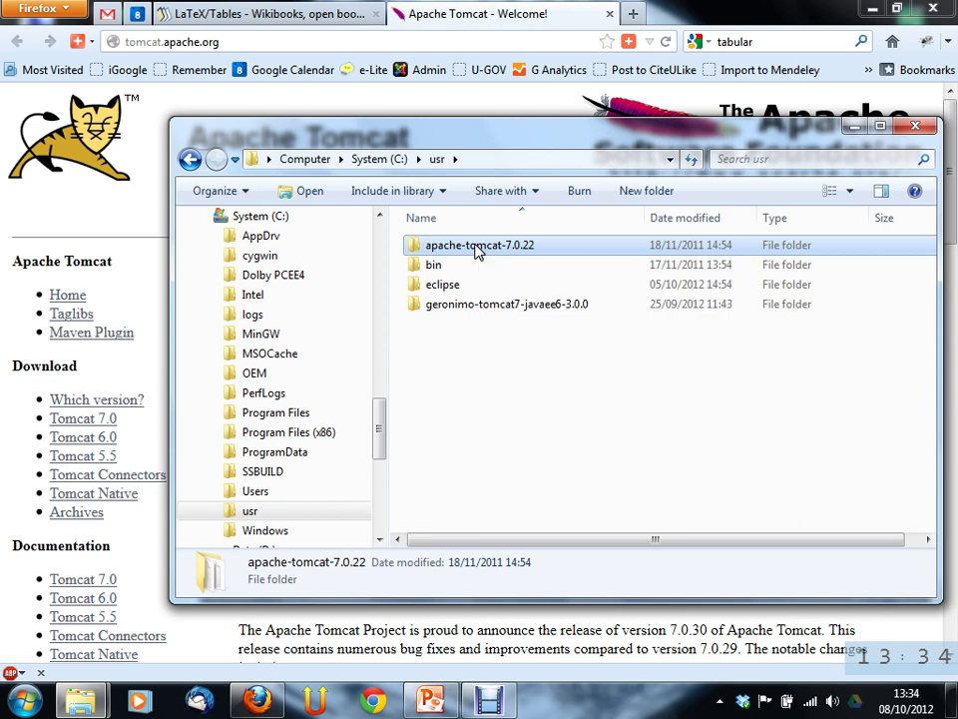
pyautogui.doubleClick(476, 250)
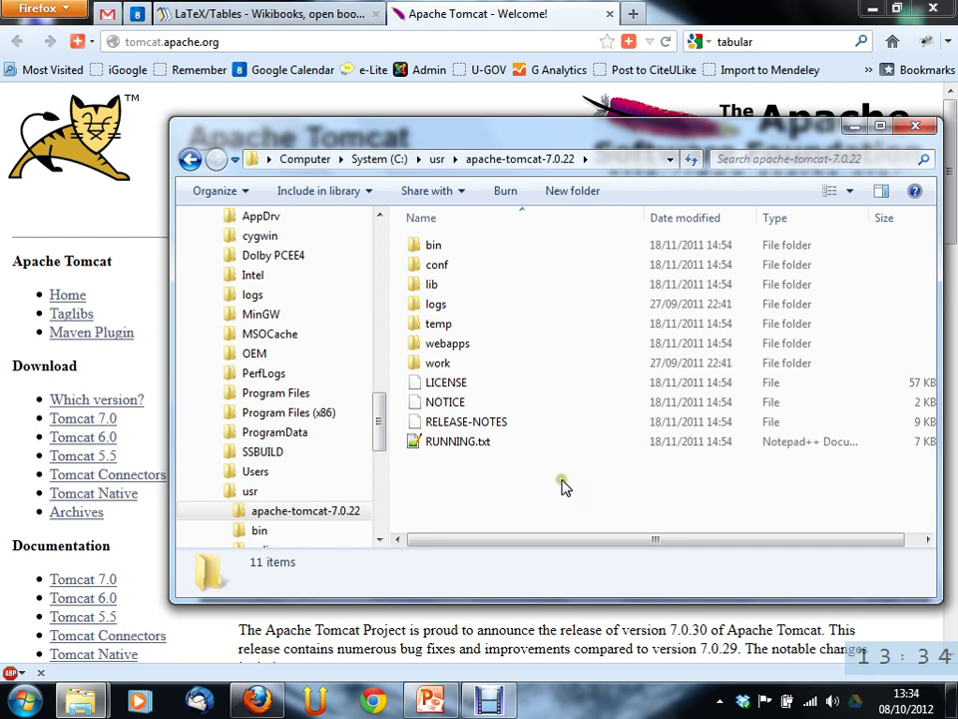
# Launch Eclipse with the workspace02cix workspace, maximize its window and go from the welcome page to the workbench.
pyautogui.click(954, 702)
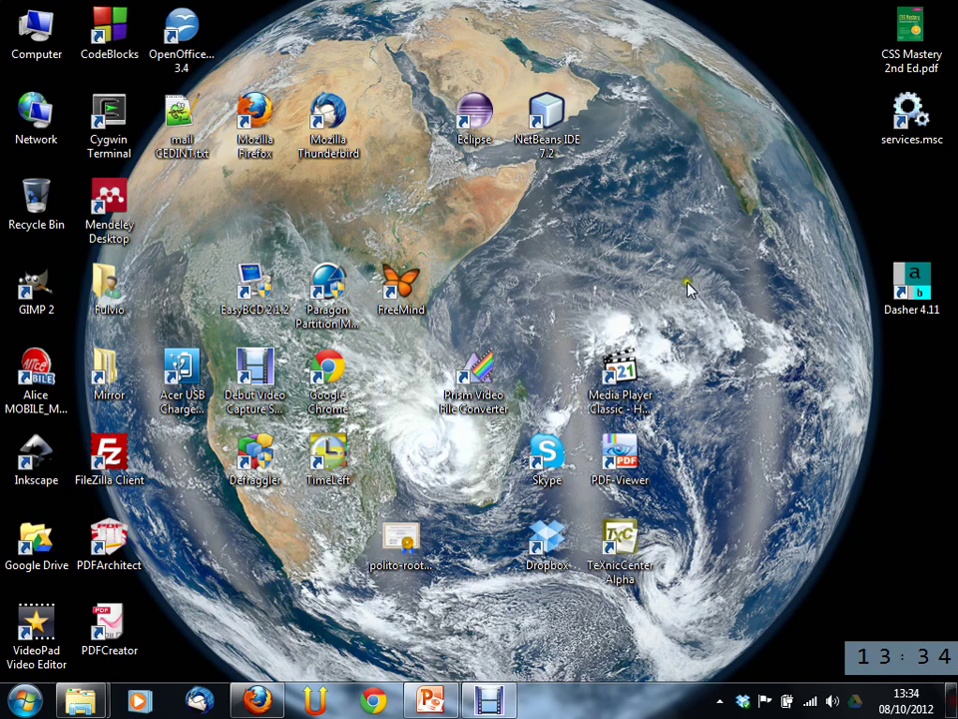
pyautogui.doubleClick(485, 138)
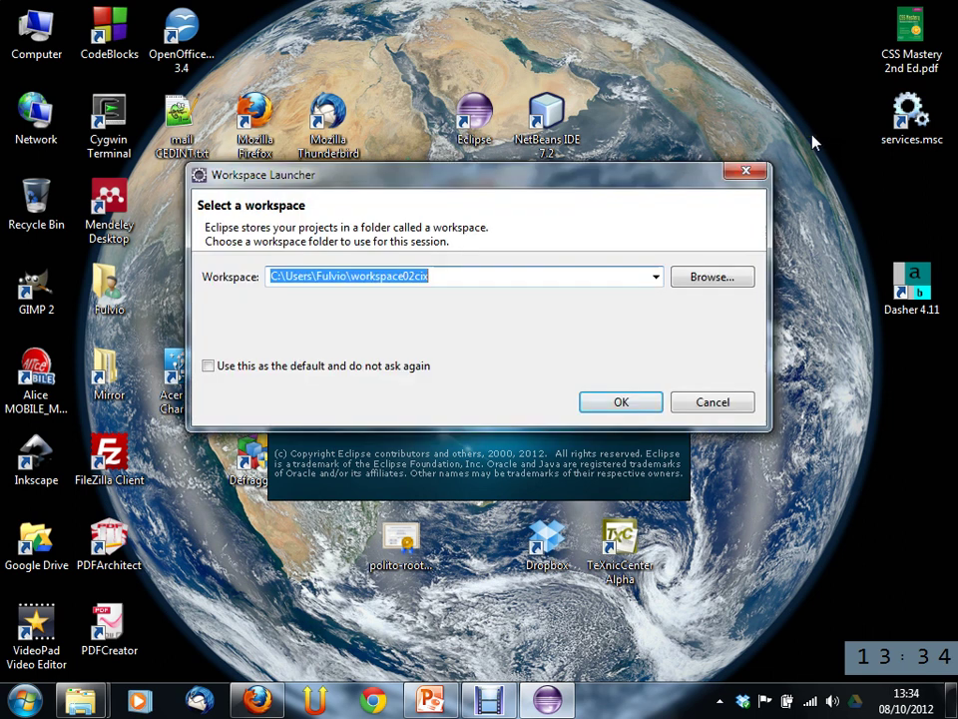
pyautogui.click(633, 404)
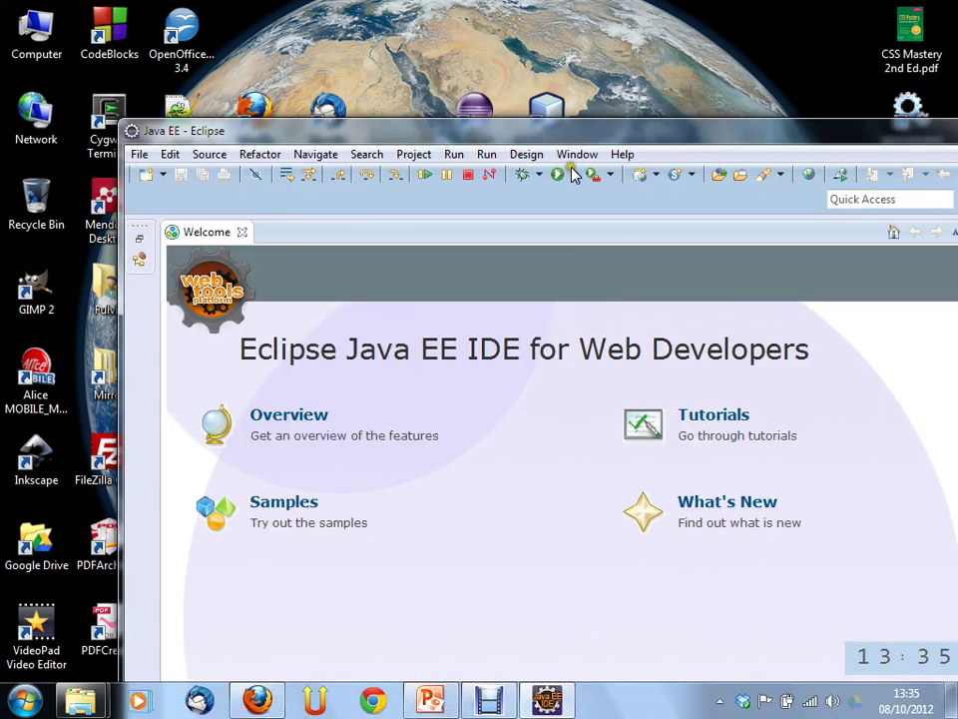
pyautogui.moveTo(574, 140); pyautogui.dragTo(472, 8)
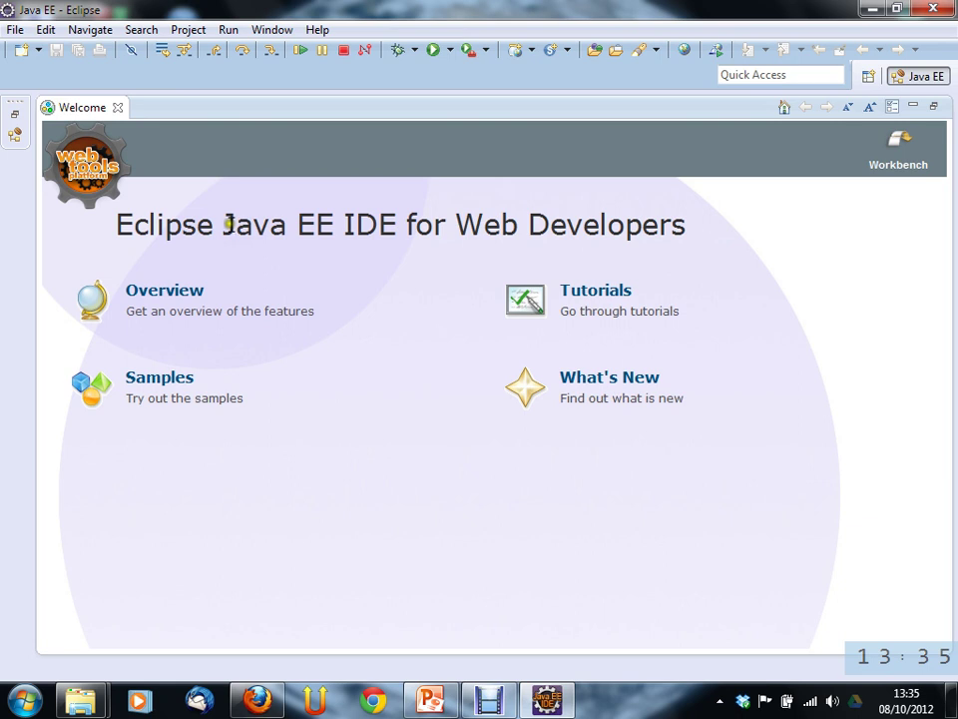
pyautogui.moveTo(225, 222); pyautogui.dragTo(339, 232)
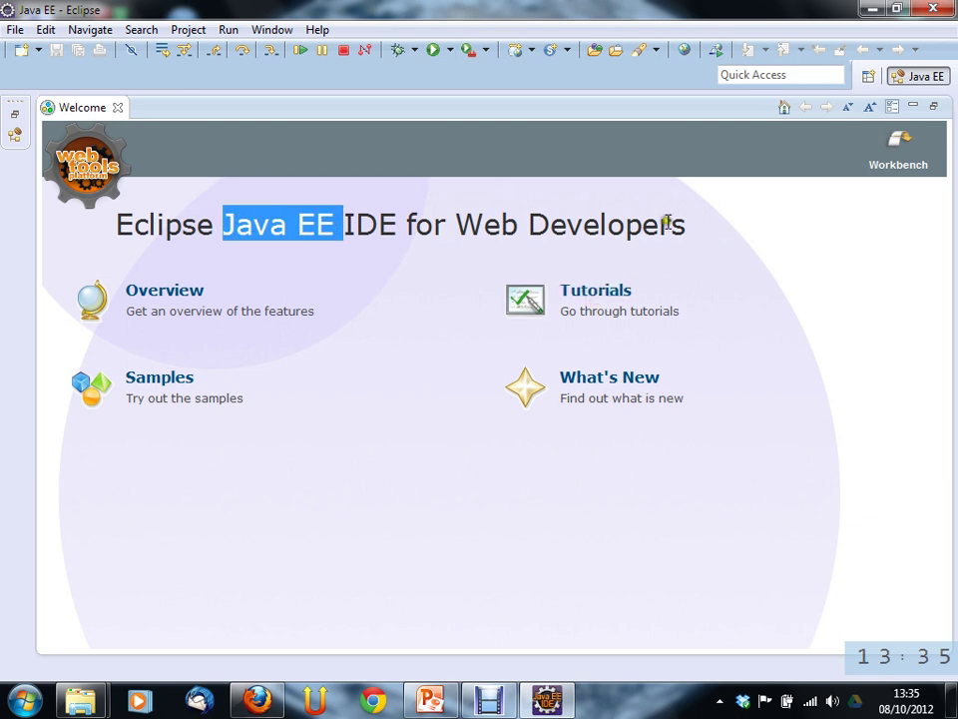
pyautogui.click(905, 145)
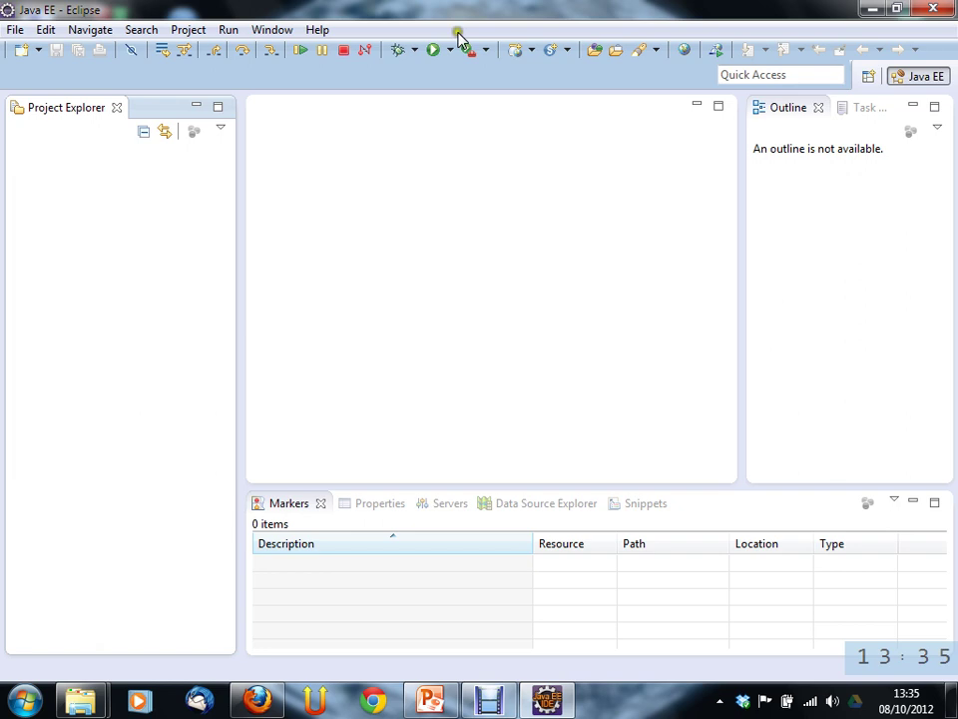
# Start a new Dynamic Web Project and name it prenotami.
pyautogui.click(21, 47)
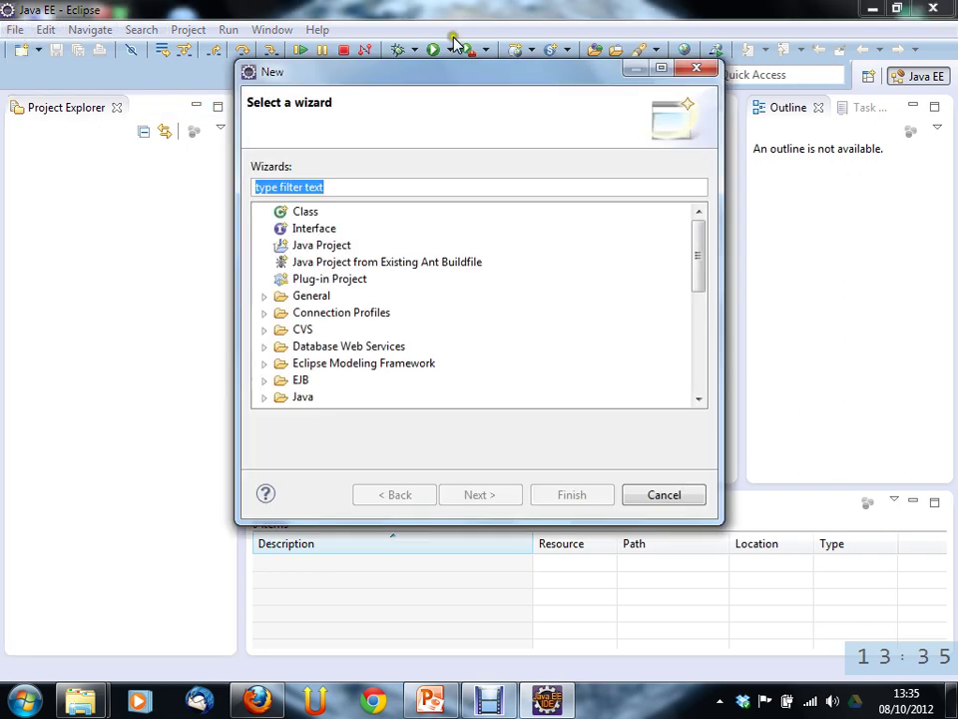
pyautogui.click(699, 67)
pyautogui.click(15, 29)
pyautogui.moveTo(35, 50)
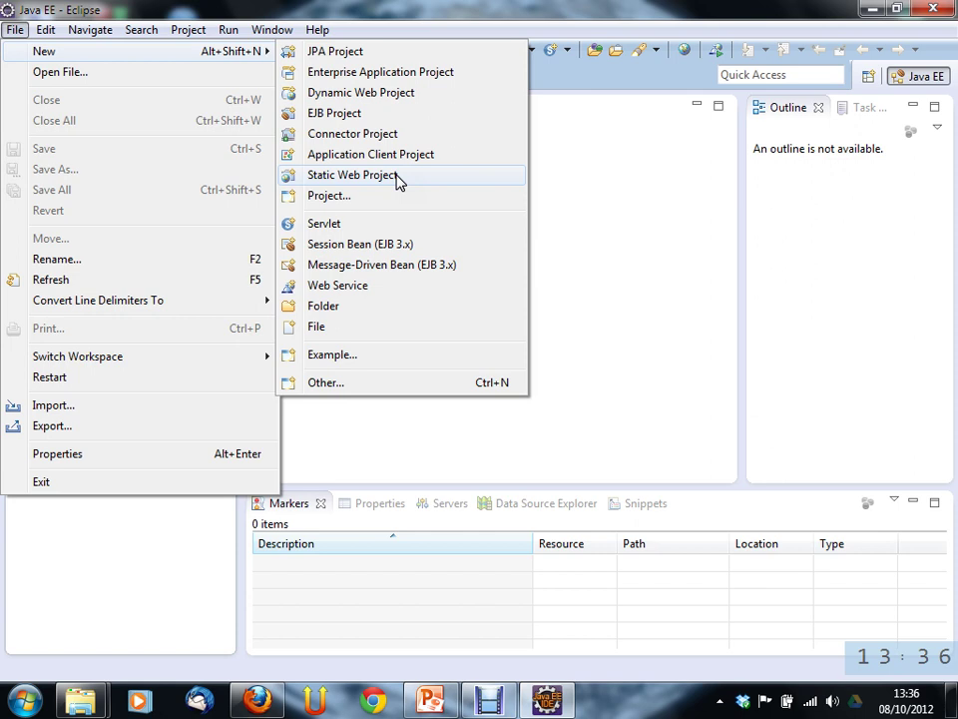
pyautogui.click(411, 91)
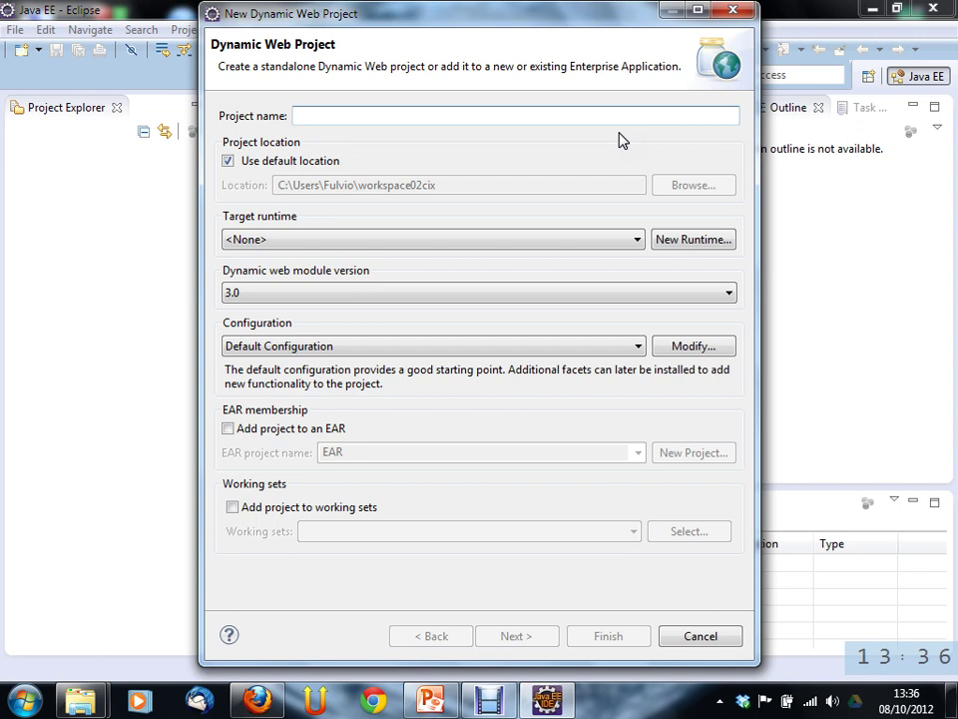
pyautogui.write('prenotami')
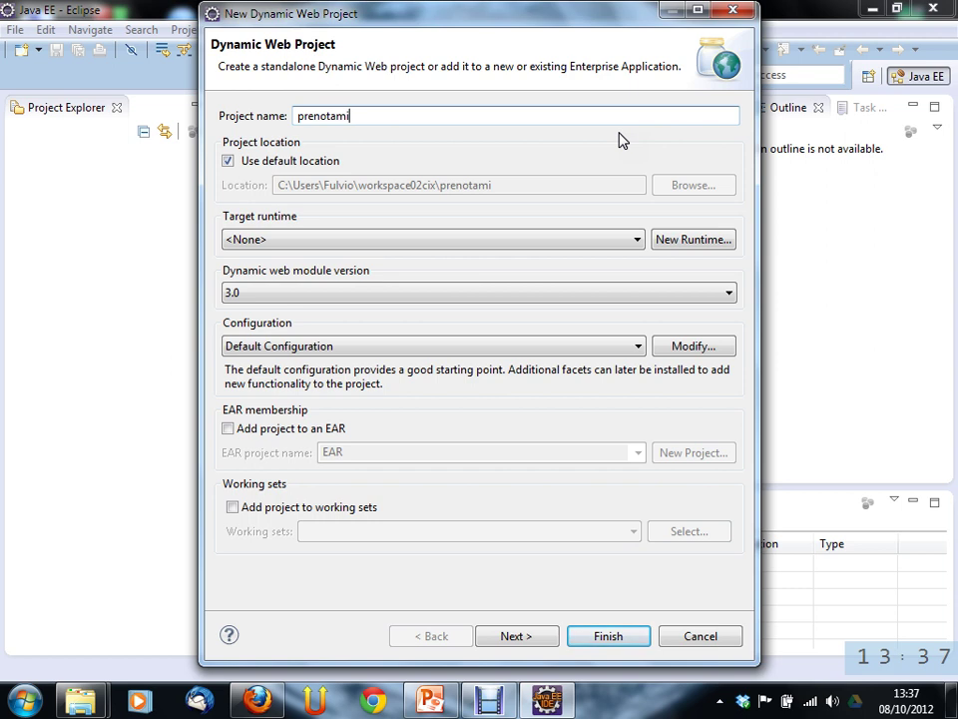
# Check the target runtimes available for the project and start defining a new server runtime environment.
pyautogui.click(369, 115)
pyautogui.click(272, 234)
pyautogui.click(639, 241)
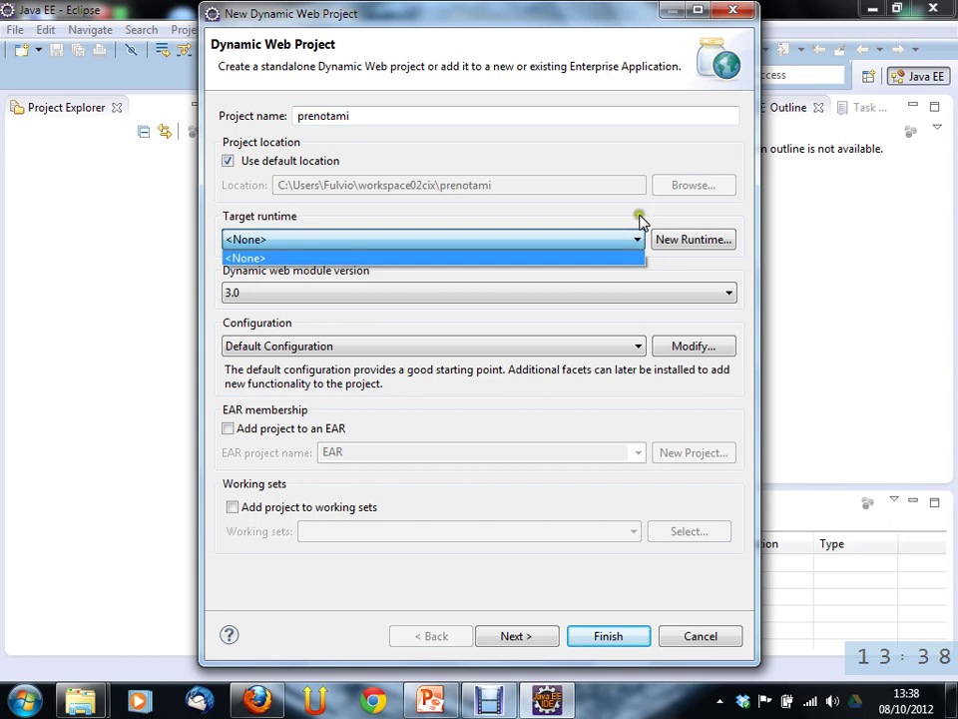
pyautogui.click(636, 210)
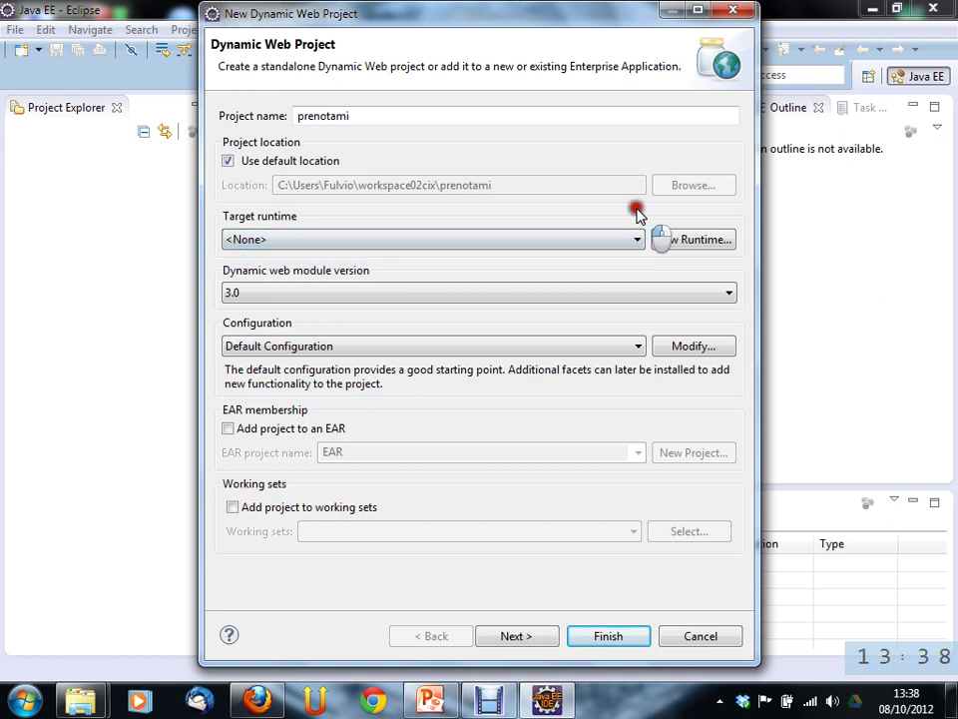
pyautogui.click(694, 242)
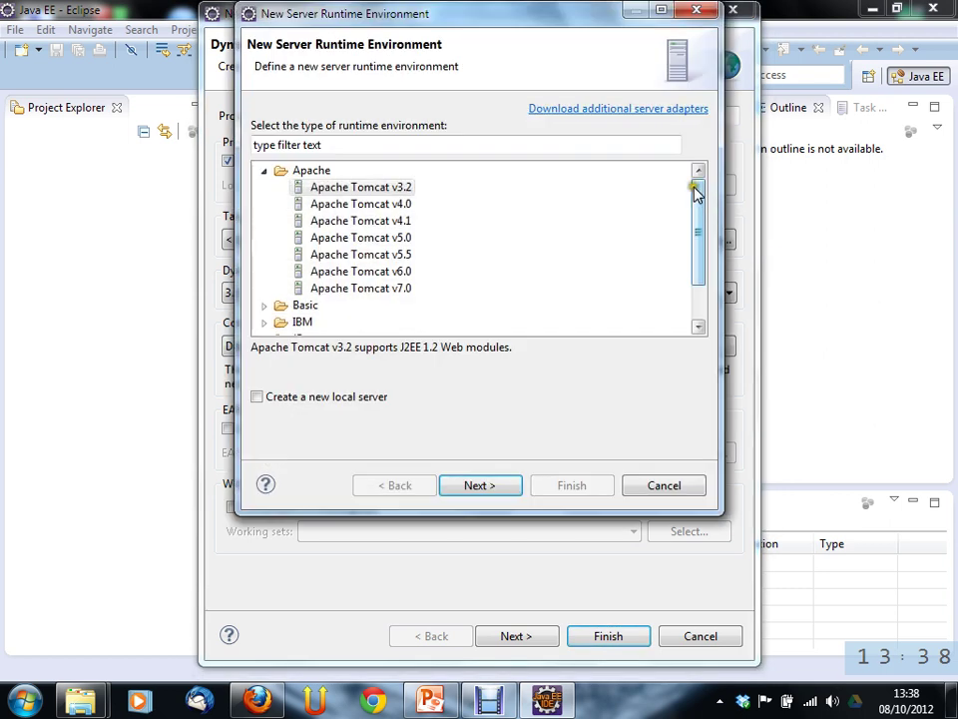
# Examine the server runtime types offered under Basic, IBM, JBoss, ObjectWeb and Oracle.
pyautogui.moveTo(699, 203); pyautogui.dragTo(699, 242)
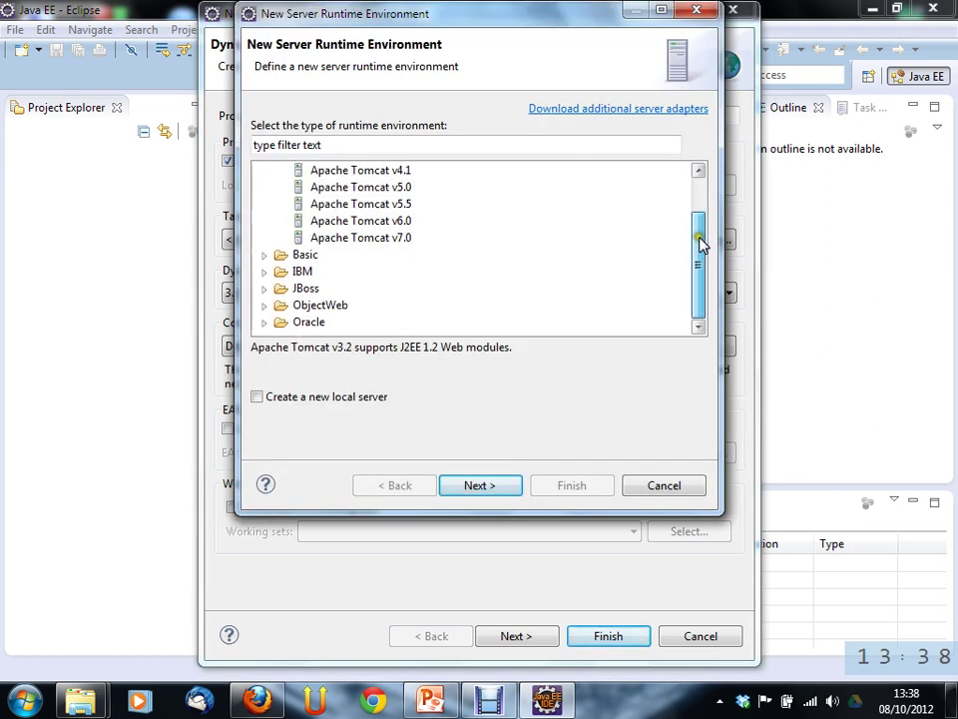
pyautogui.click(263, 254)
pyautogui.click(264, 256)
pyautogui.click(263, 271)
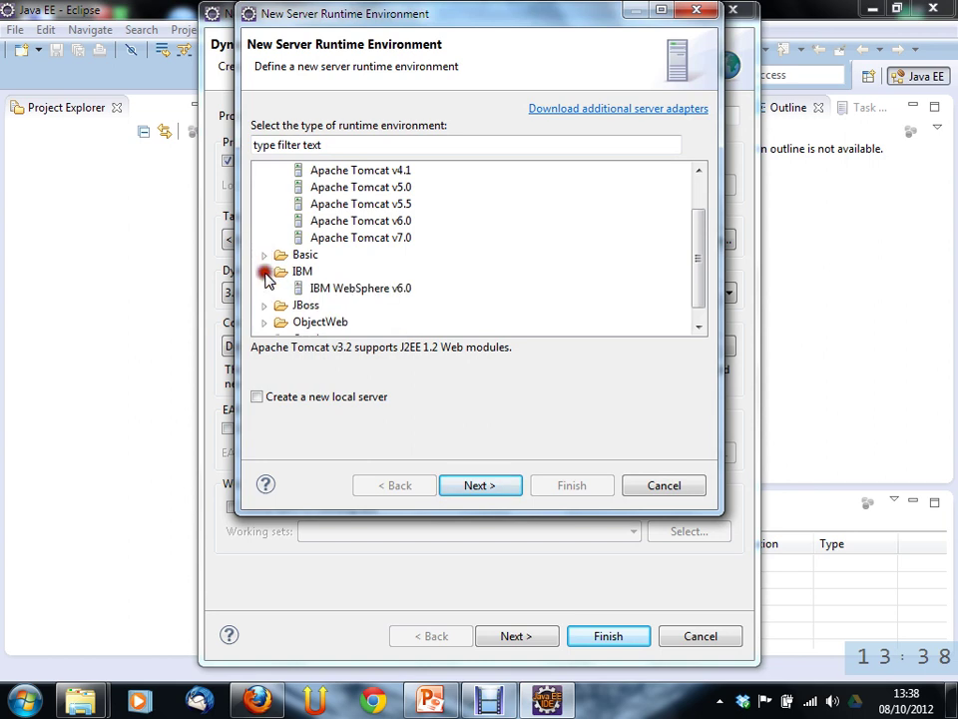
pyautogui.click(263, 271)
pyautogui.click(264, 288)
pyautogui.scroll(-1, 265, 280)
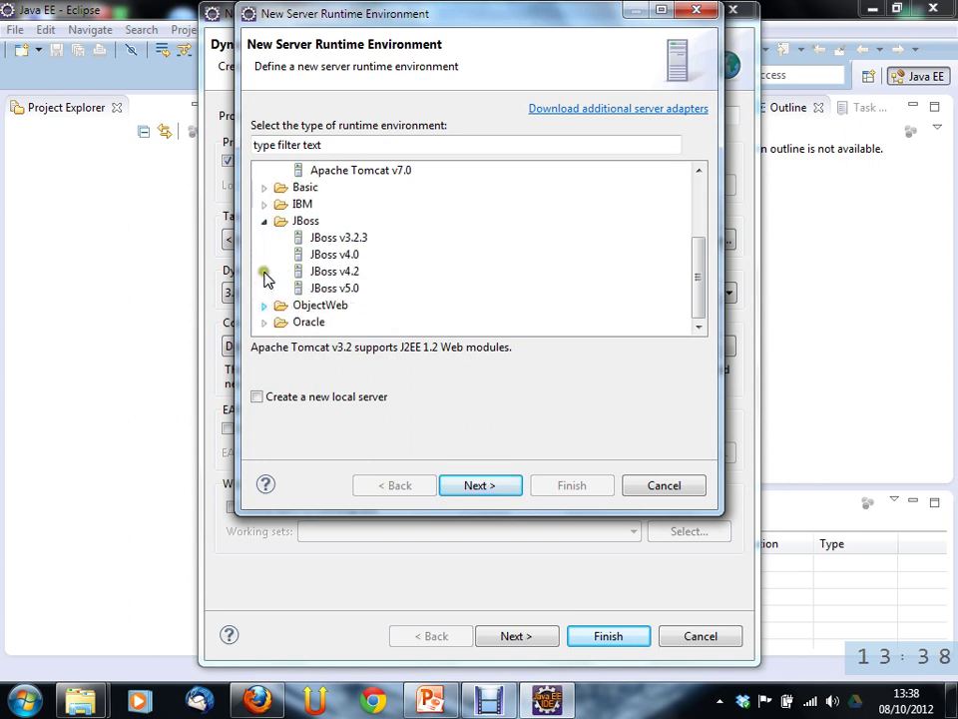
pyautogui.click(264, 305)
pyautogui.scroll(-1, 270, 323)
pyautogui.click(265, 320)
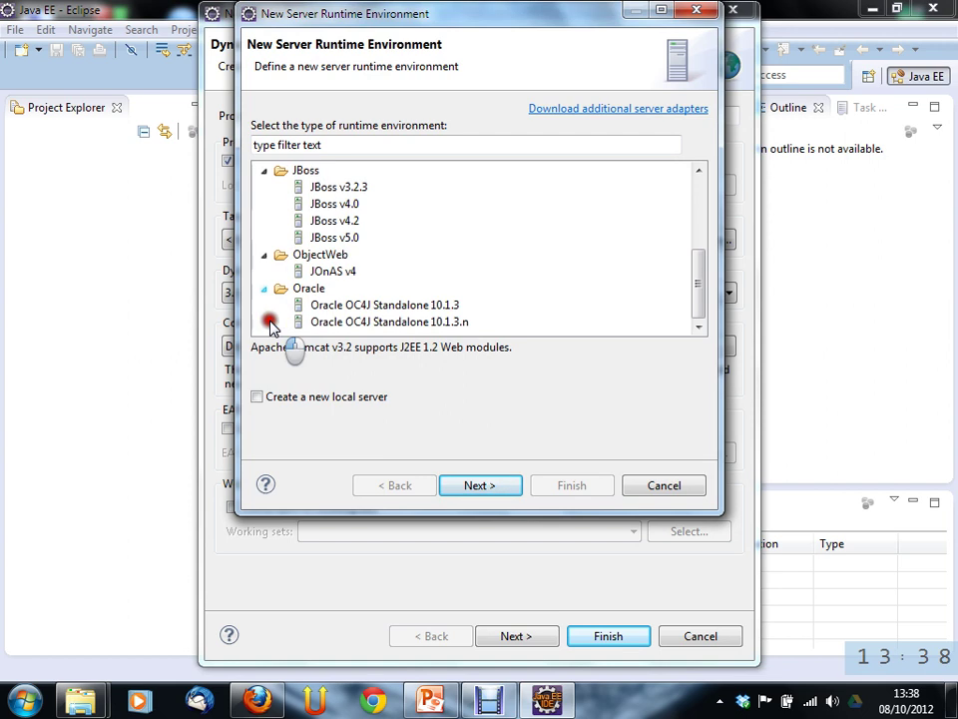
pyautogui.scroll(4, 421, 281)
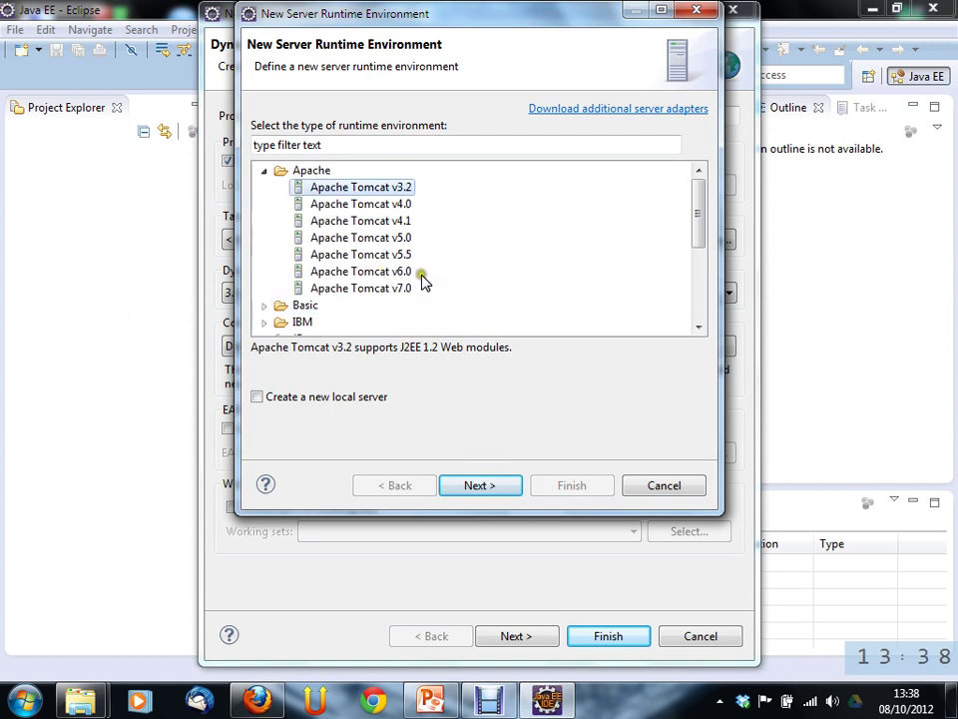
pyautogui.click(264, 305)
pyautogui.scroll(-1, 302, 262)
pyautogui.scroll(-1, 302, 260)
pyautogui.scroll(2, 320, 205)
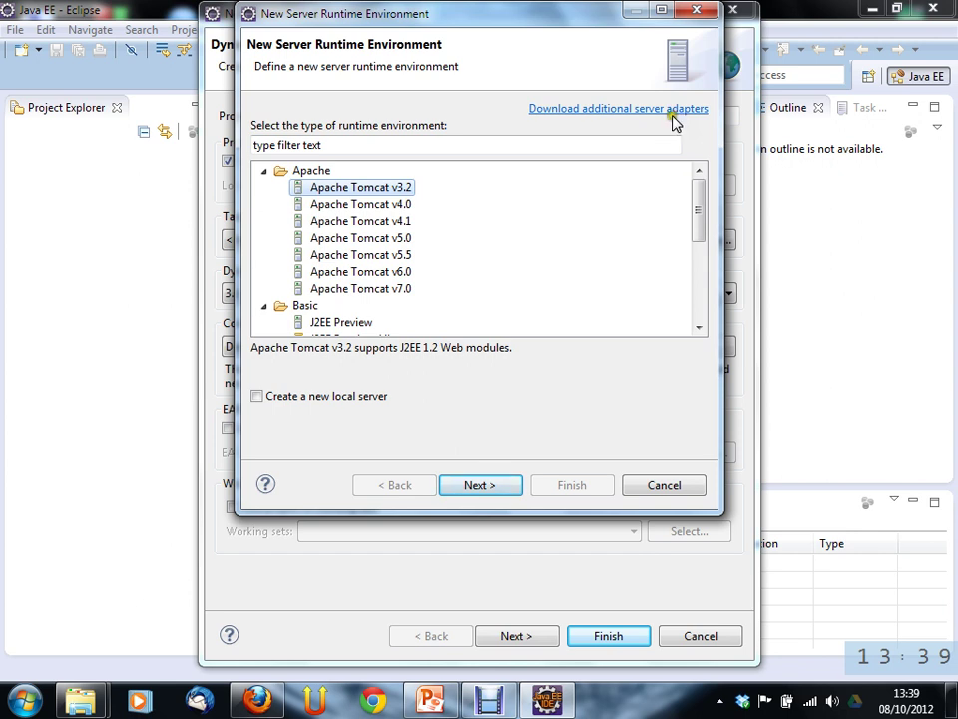
# Examine the descriptions of the JBoss v5.0 and IBM WebSphere v6.0 runtimes for their supported J2EE modules.
pyautogui.moveTo(697, 188); pyautogui.dragTo(698, 249)
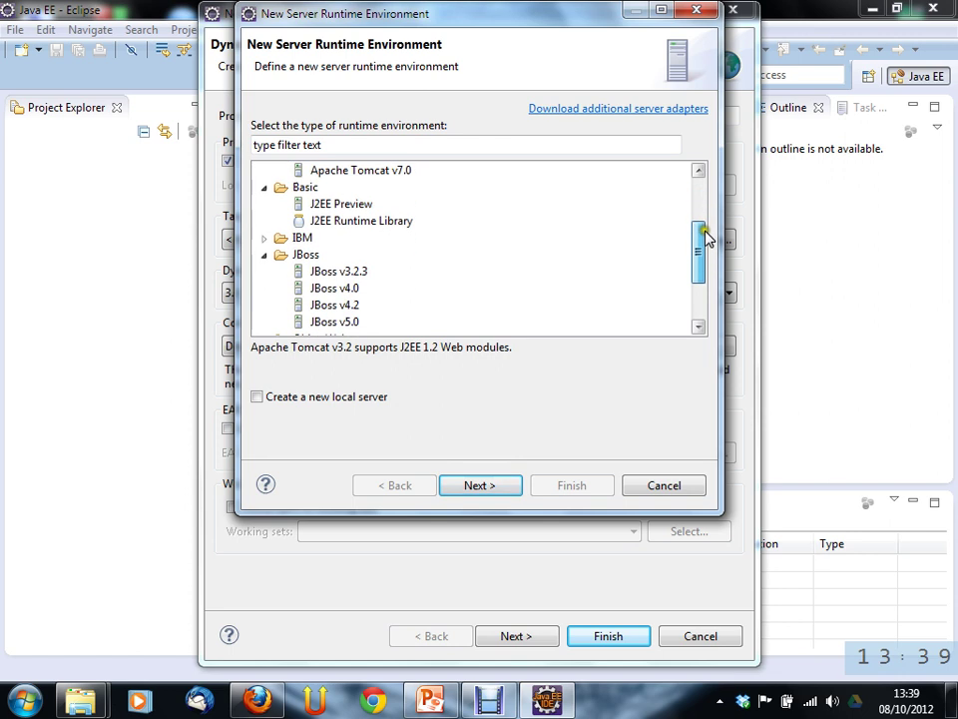
pyautogui.scroll(-1, 366, 270)
pyautogui.click(356, 273)
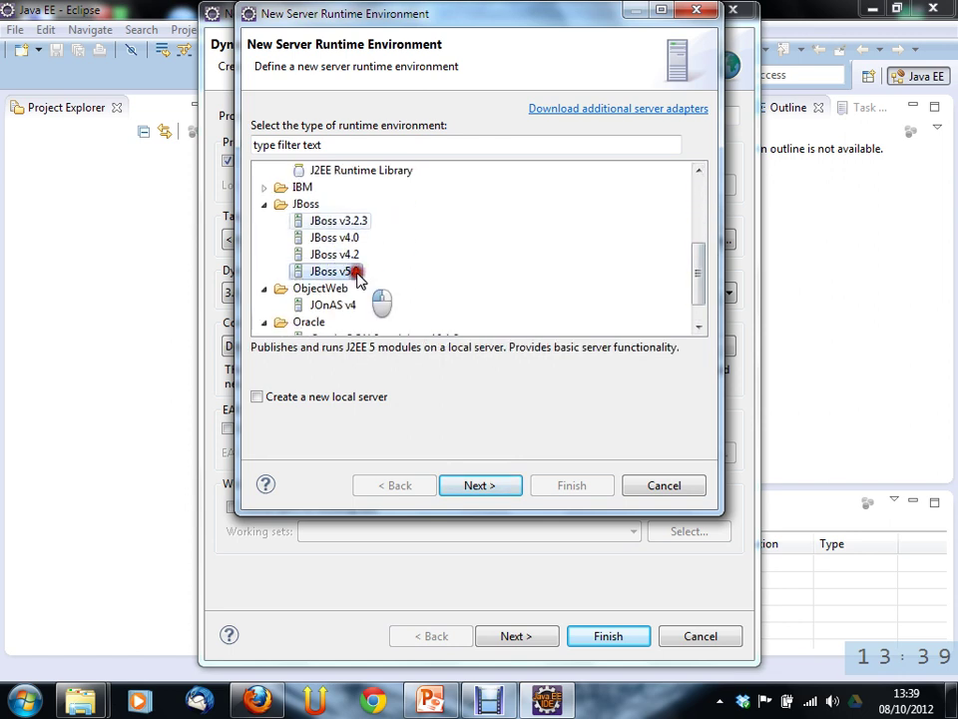
pyautogui.scroll(-1, 400, 249)
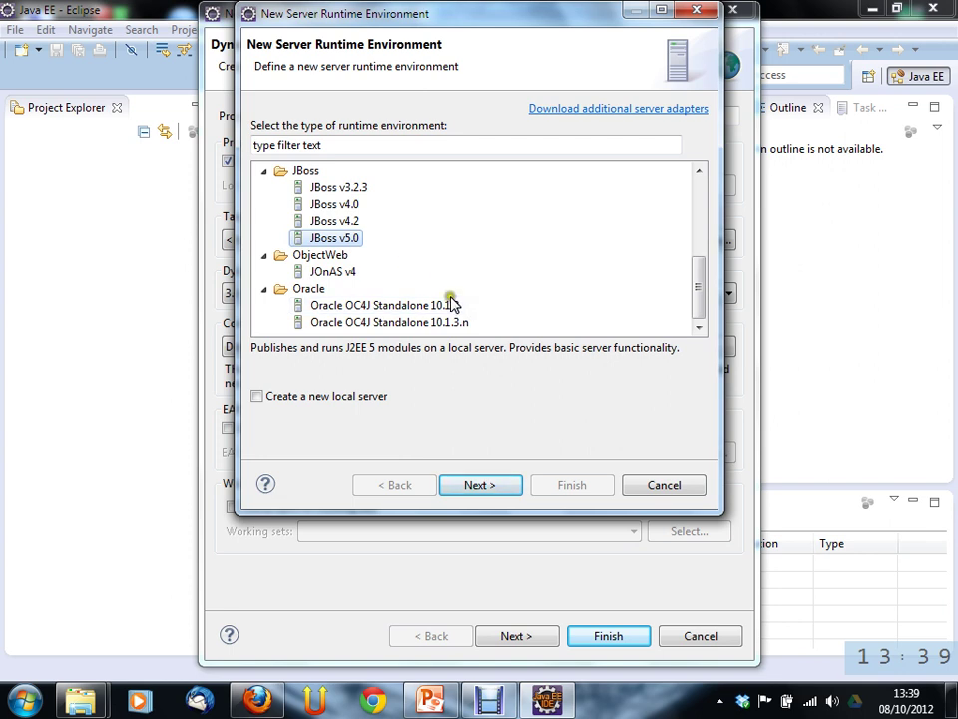
pyautogui.scroll(1, 450, 299)
pyautogui.click(265, 204)
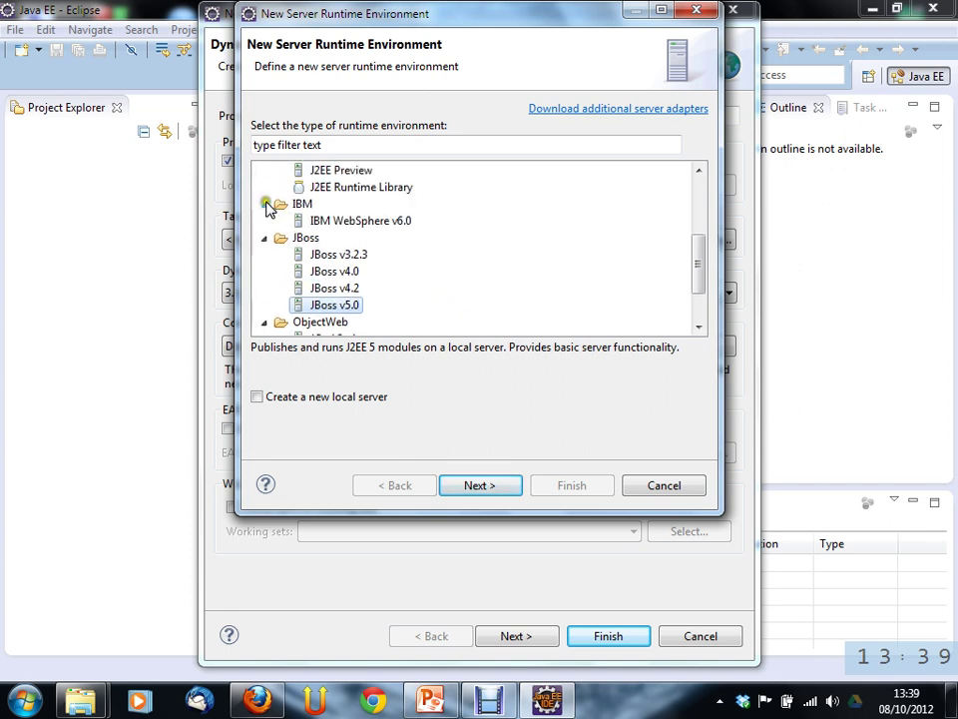
pyautogui.click(339, 226)
pyautogui.scroll(1, 366, 234)
pyautogui.scroll(-1, 374, 252)
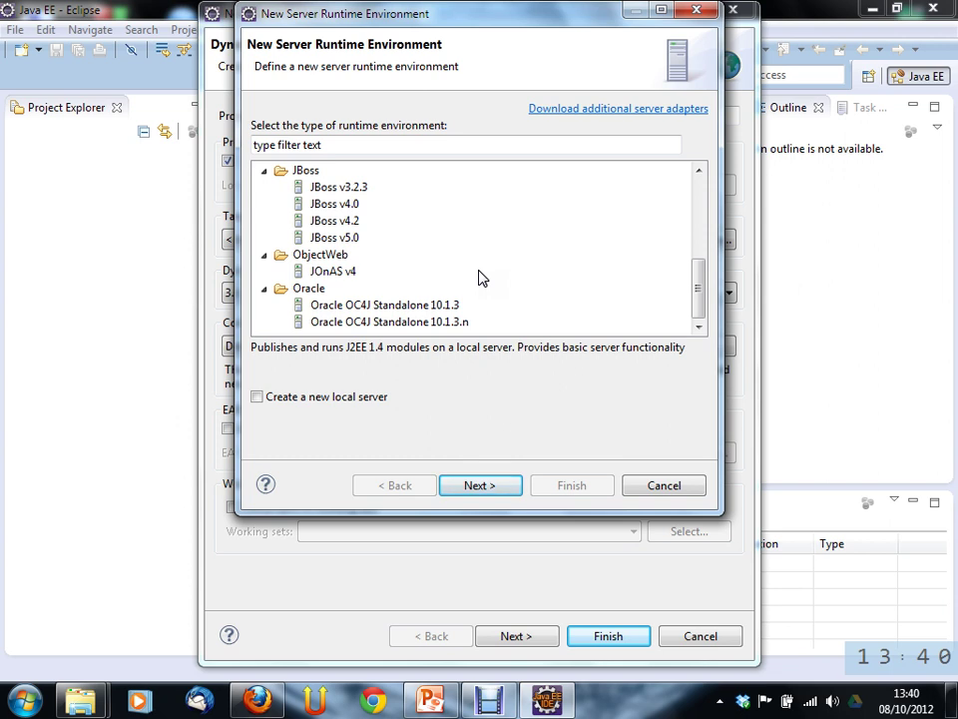
# Choose Apache Tomcat v7.0 as the type of the new server runtime environment.
pyautogui.scroll(3, 699, 269)
pyautogui.moveTo(699, 271); pyautogui.dragTo(703, 188)
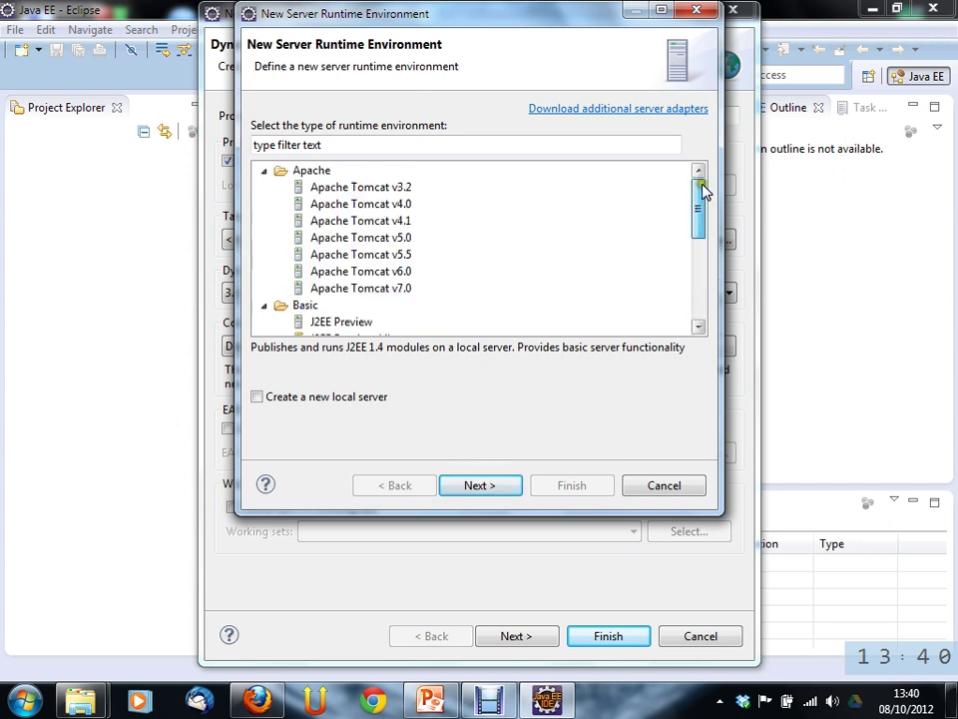
pyautogui.click(399, 290)
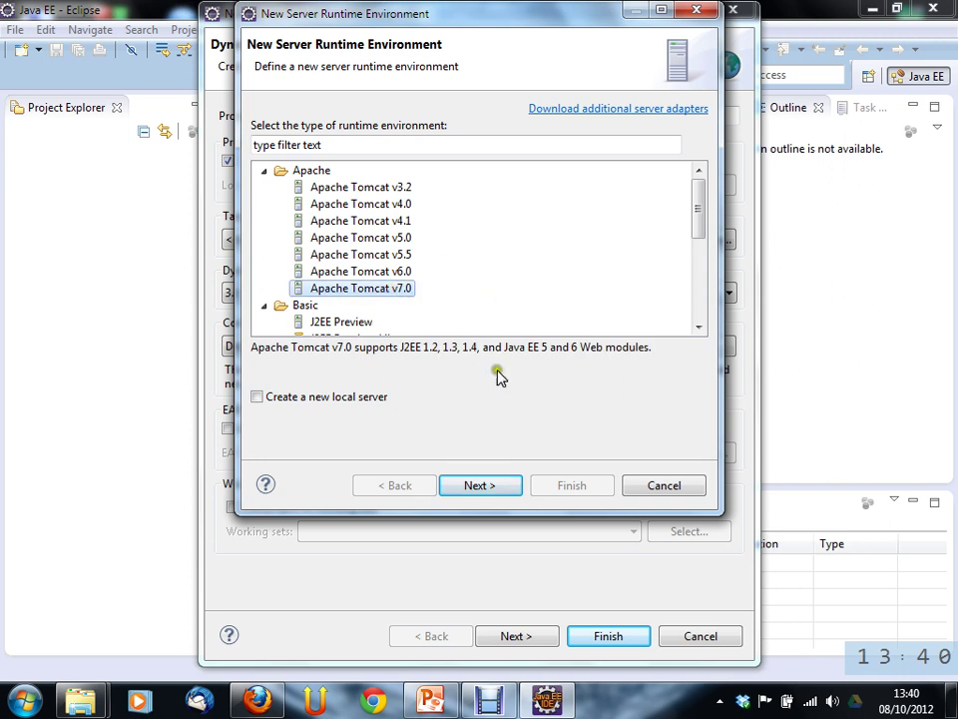
# Set the Tomcat installation directory of the new runtime to C:\usr\apache-tomcat-7.0.22.
pyautogui.click(492, 488)
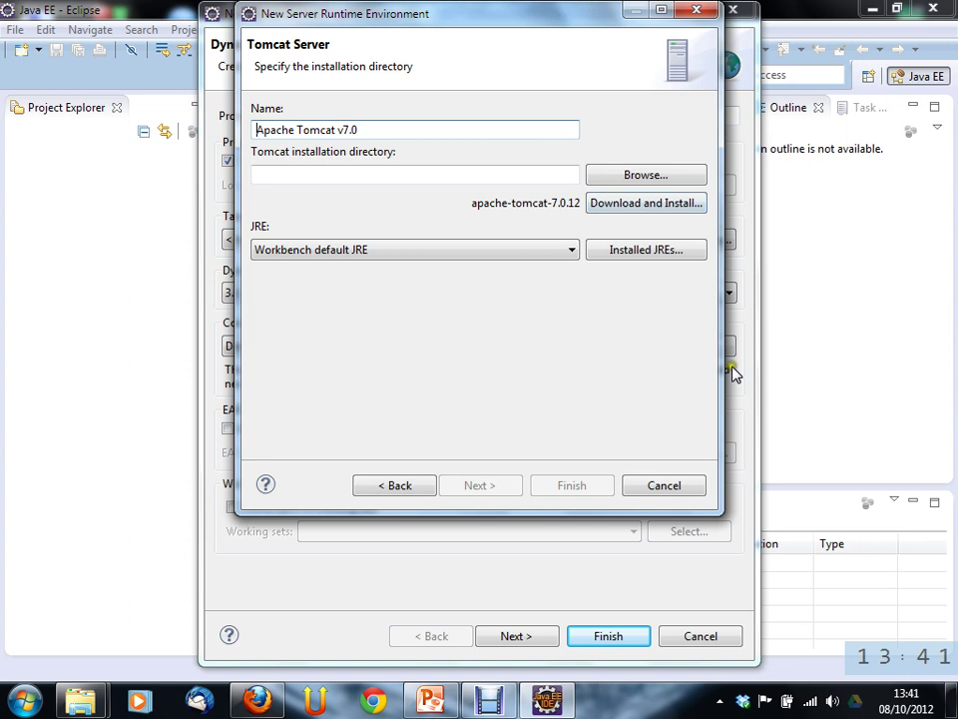
pyautogui.click(673, 177)
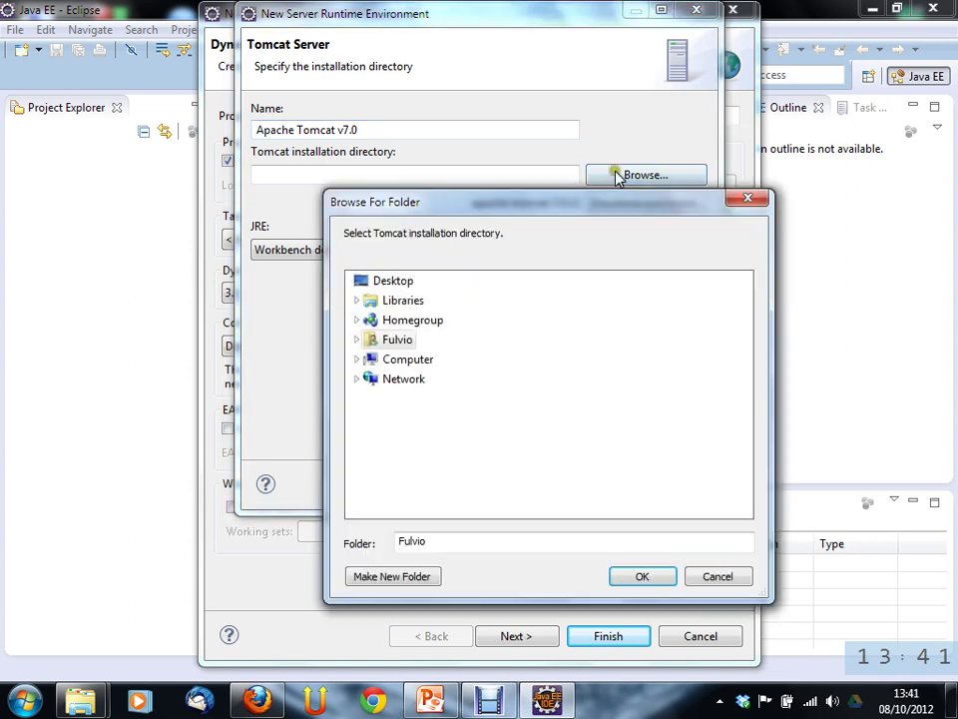
pyautogui.click(358, 360)
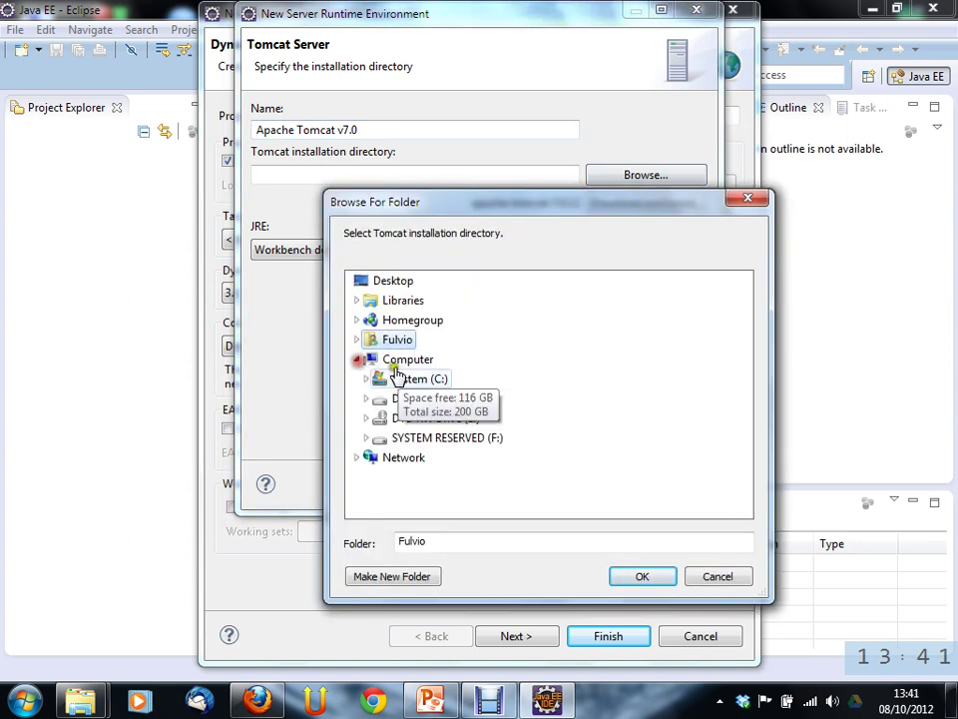
pyautogui.doubleClick(403, 379)
pyautogui.scroll(-5, 424, 404)
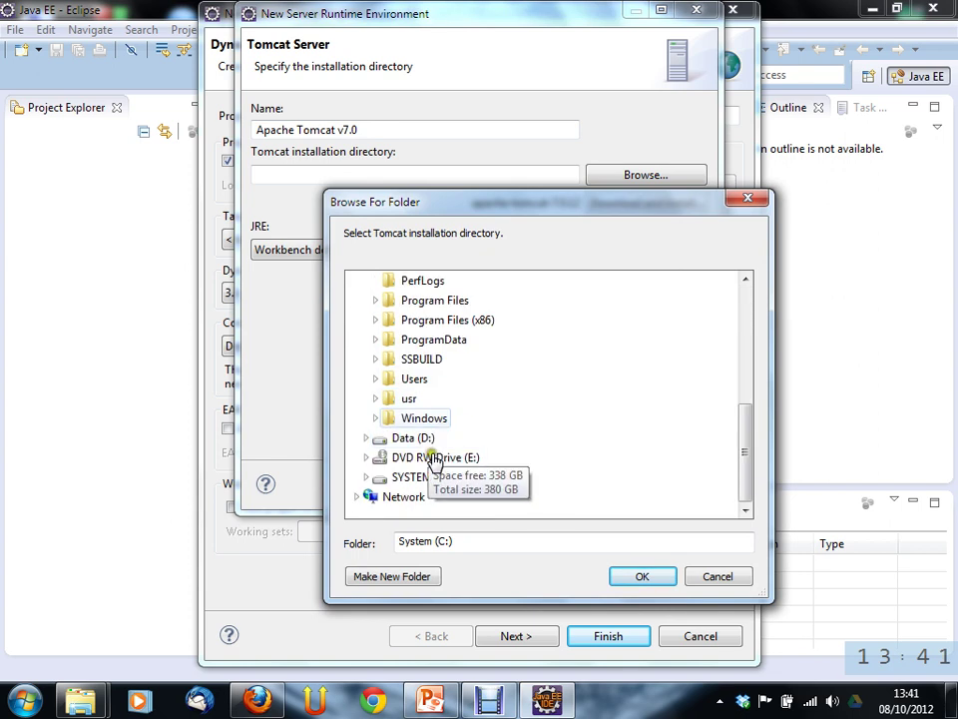
pyautogui.doubleClick(411, 399)
pyautogui.scroll(-2, 428, 398)
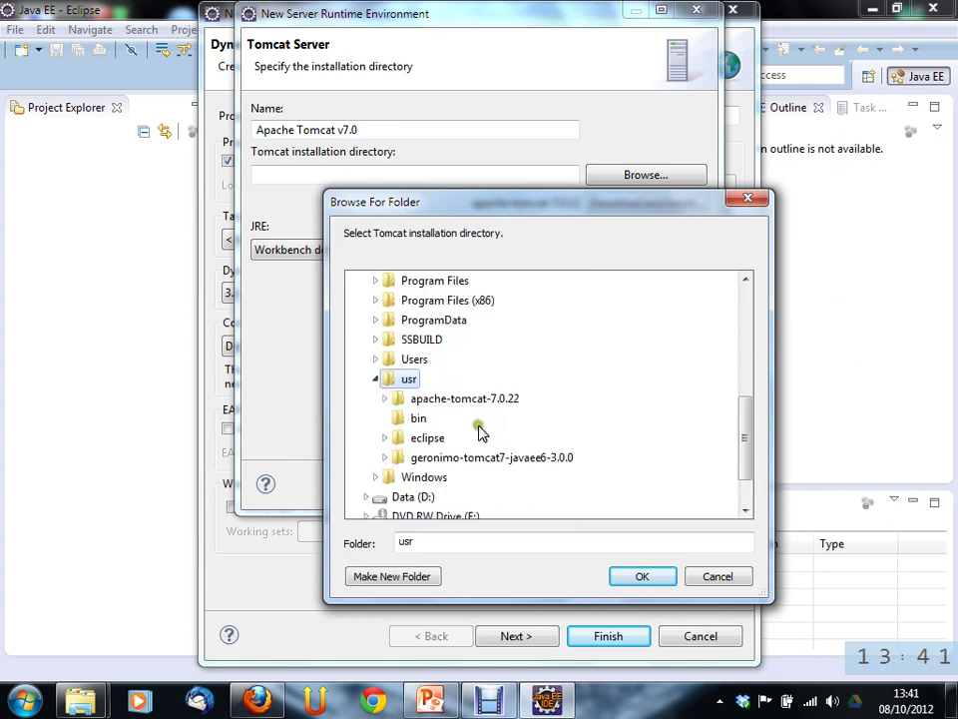
pyautogui.doubleClick(480, 409)
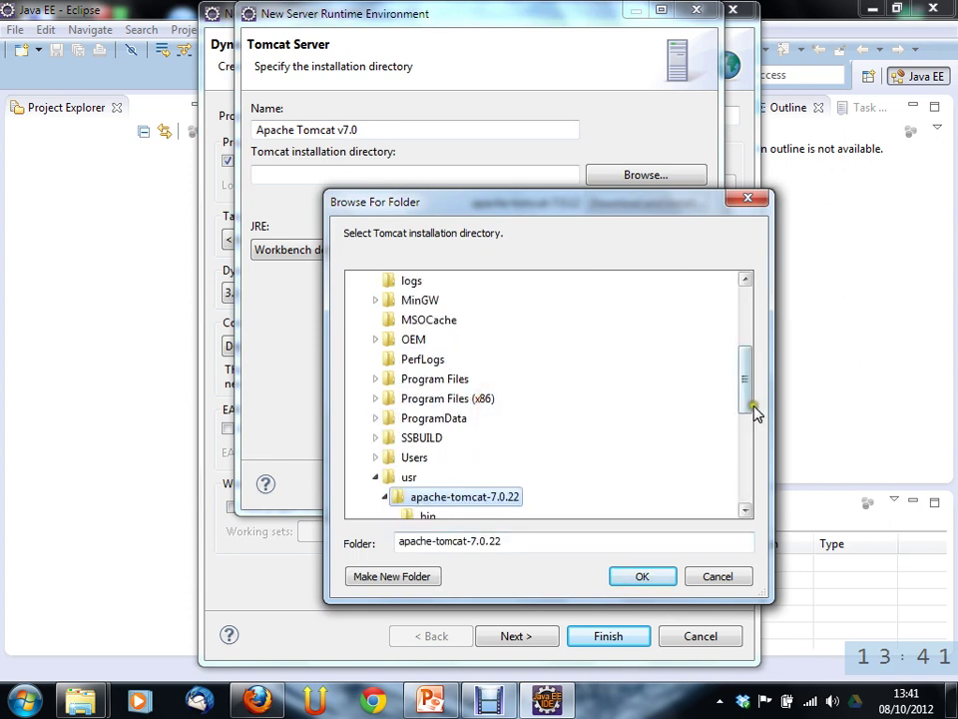
pyautogui.click(661, 579)
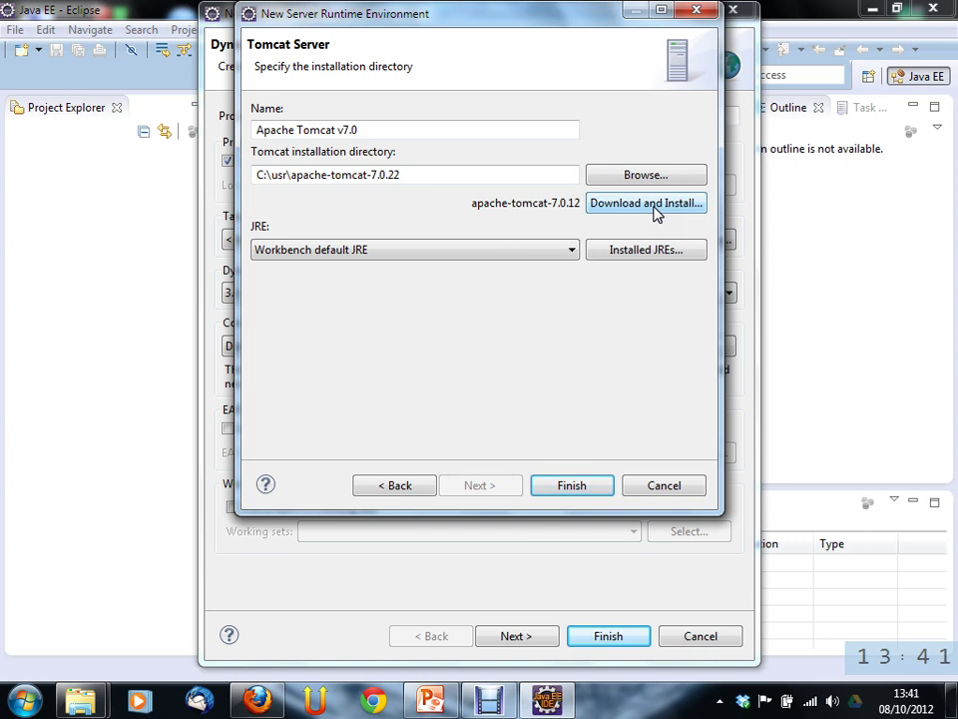
# Check the available JREs, keep Workbench default JRE and finish defining the Apache Tomcat v7.0 runtime.
pyautogui.click(575, 251)
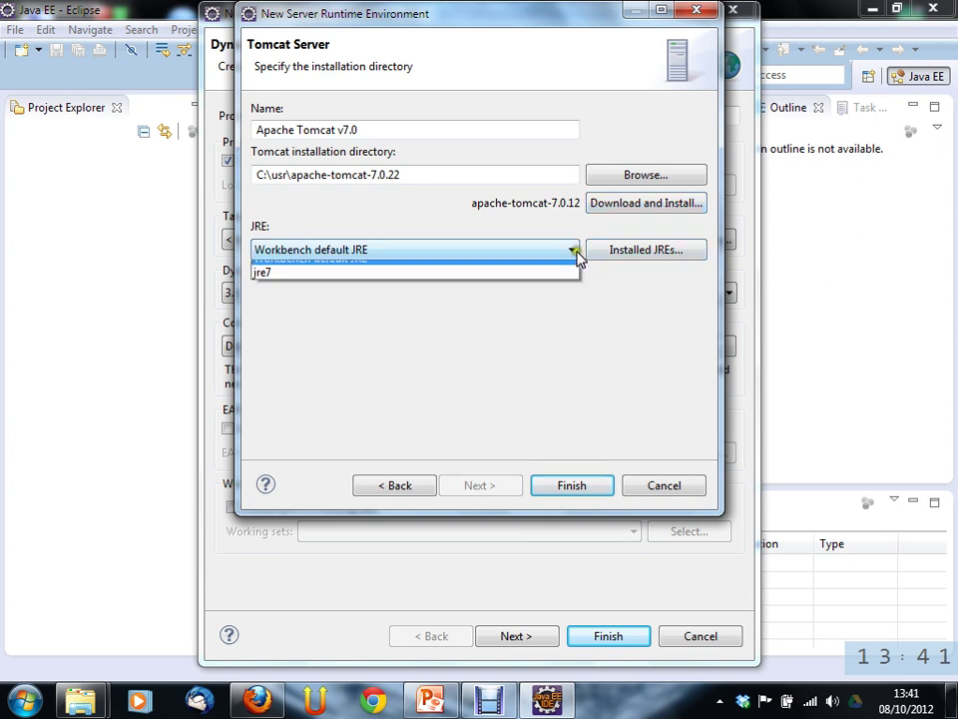
pyautogui.click(574, 251)
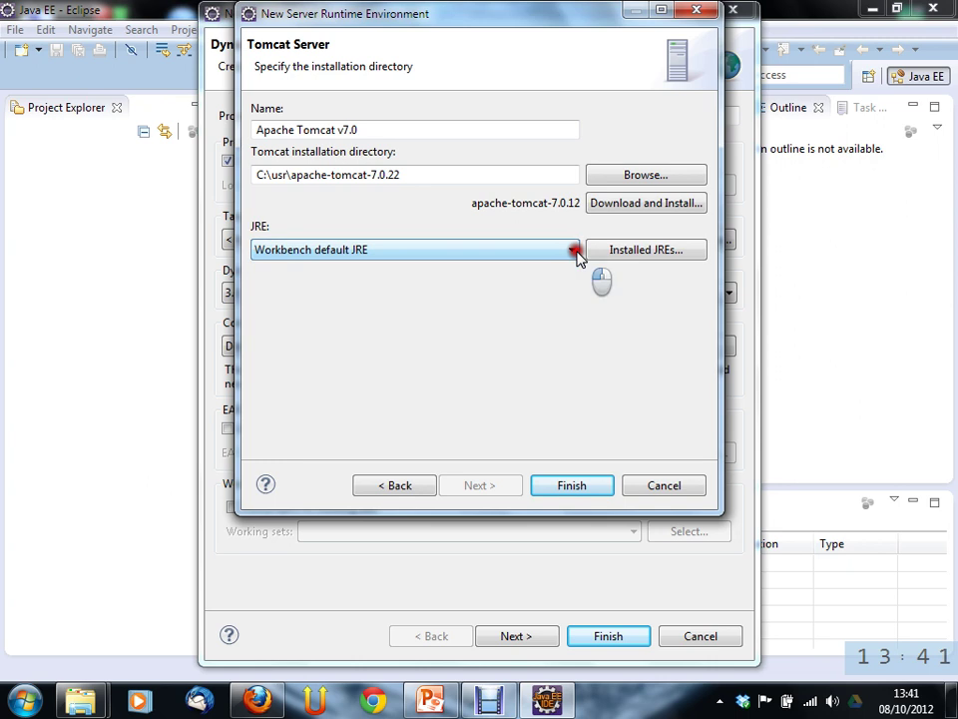
pyautogui.click(580, 488)
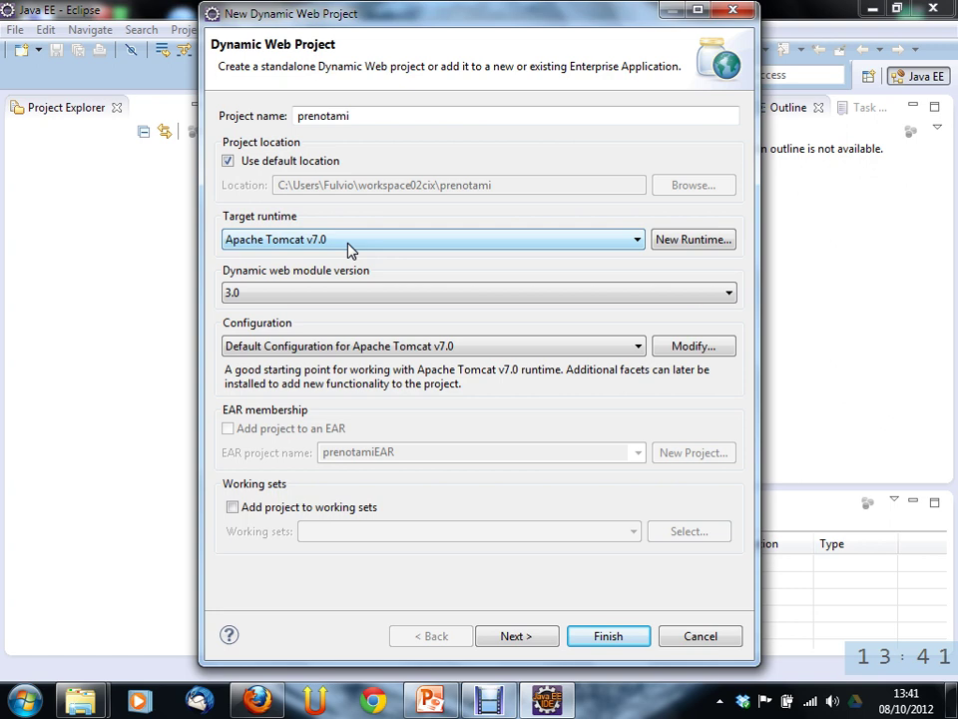
# Check the dynamic web module versions and the configurations available for the project with the Tomcat v7.0 runtime.
pyautogui.click(732, 292)
pyautogui.click(732, 292)
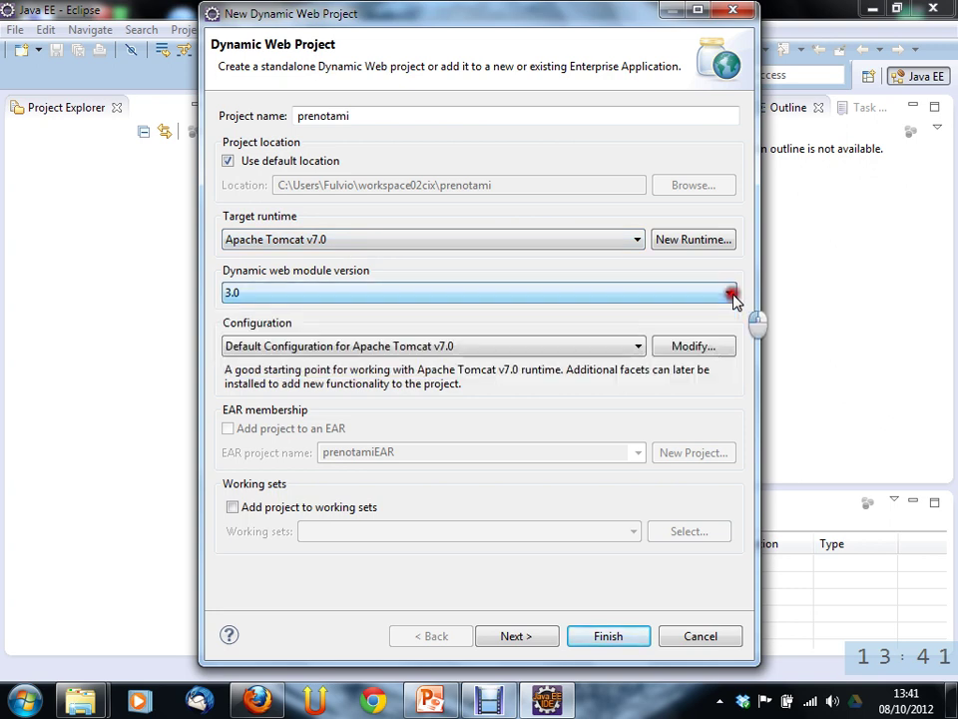
pyautogui.click(639, 346)
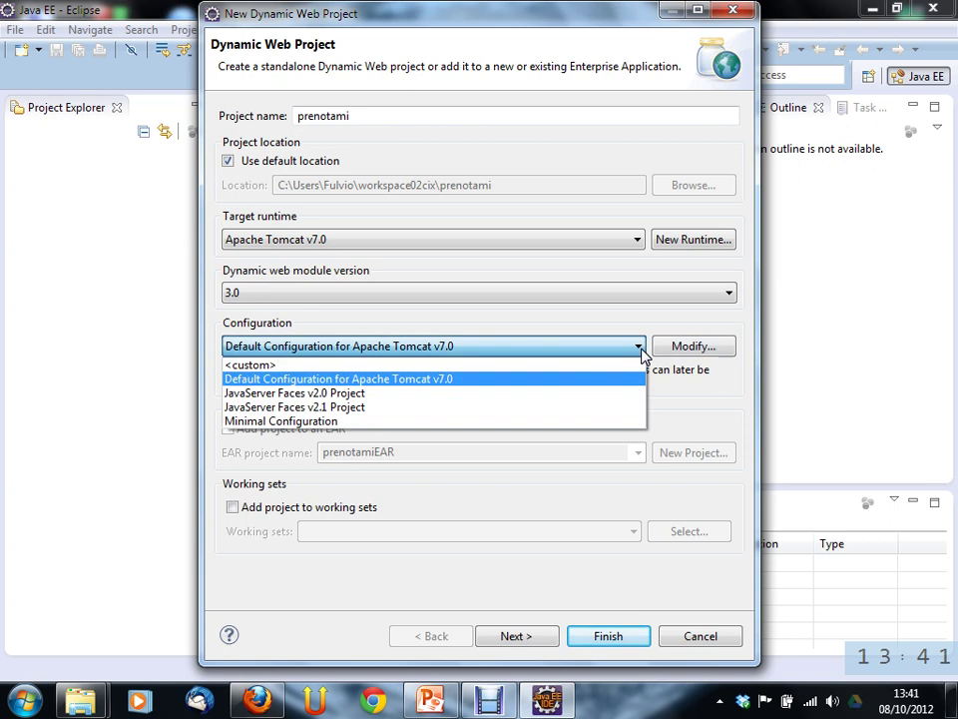
pyautogui.click(640, 348)
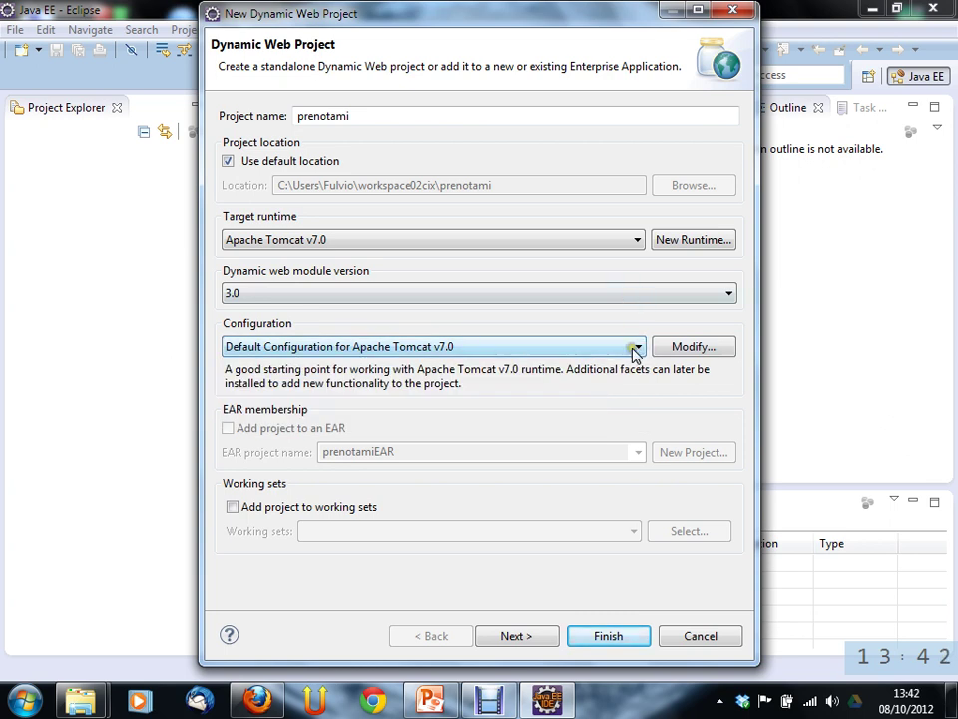
pyautogui.click(609, 422)
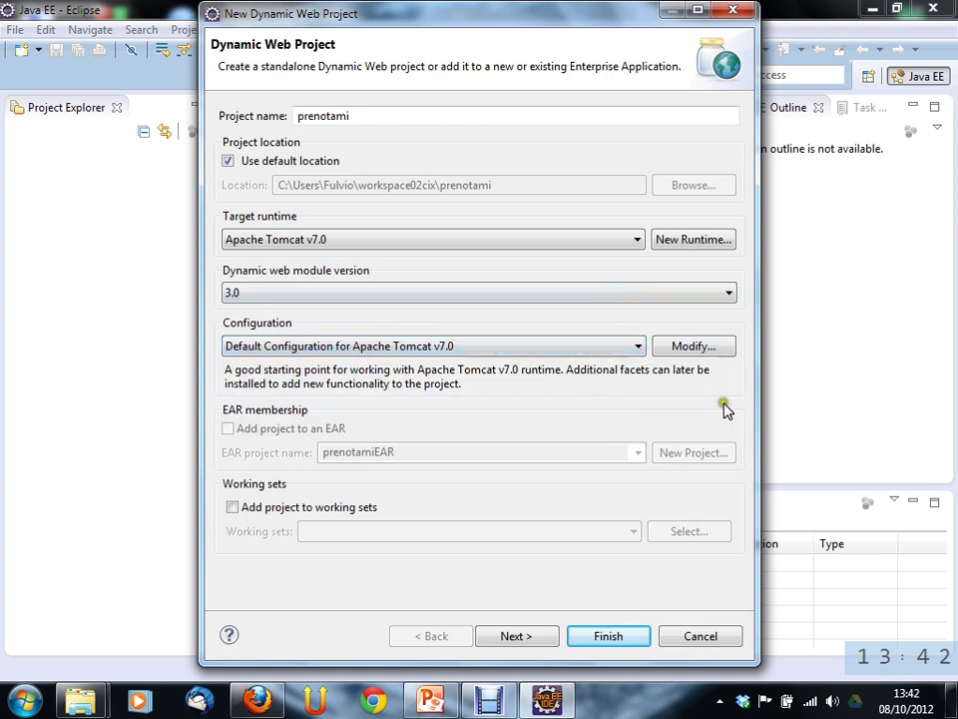
# Create the project, keeping source folder src, output folder build\classes, context root prenotami and content directory WebContent.
pyautogui.click(523, 639)
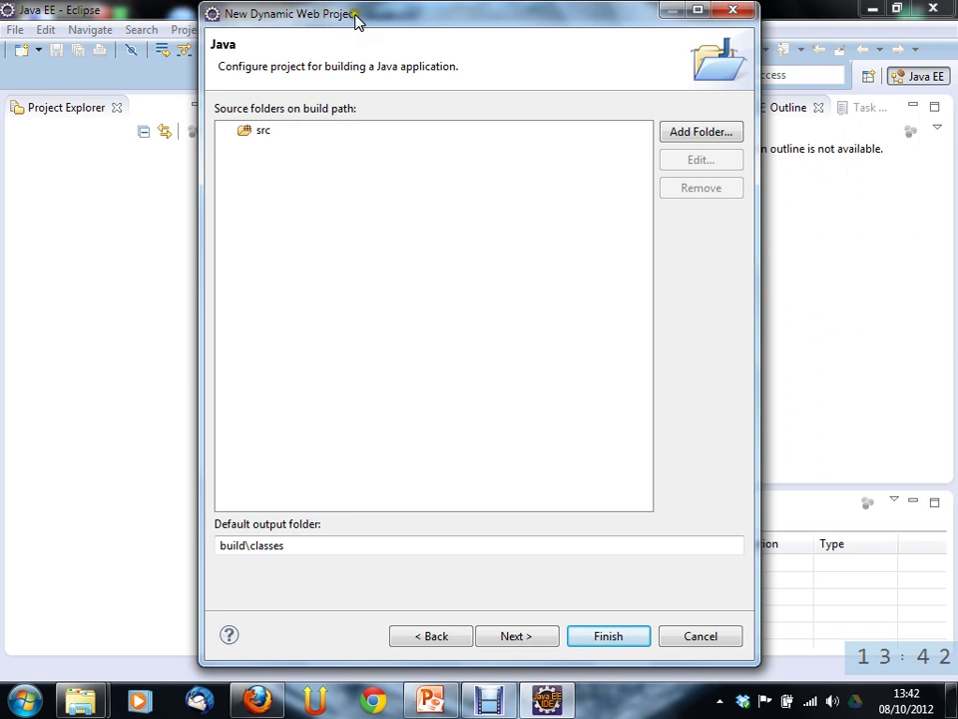
pyautogui.moveTo(352, 10); pyautogui.dragTo(353, 36)
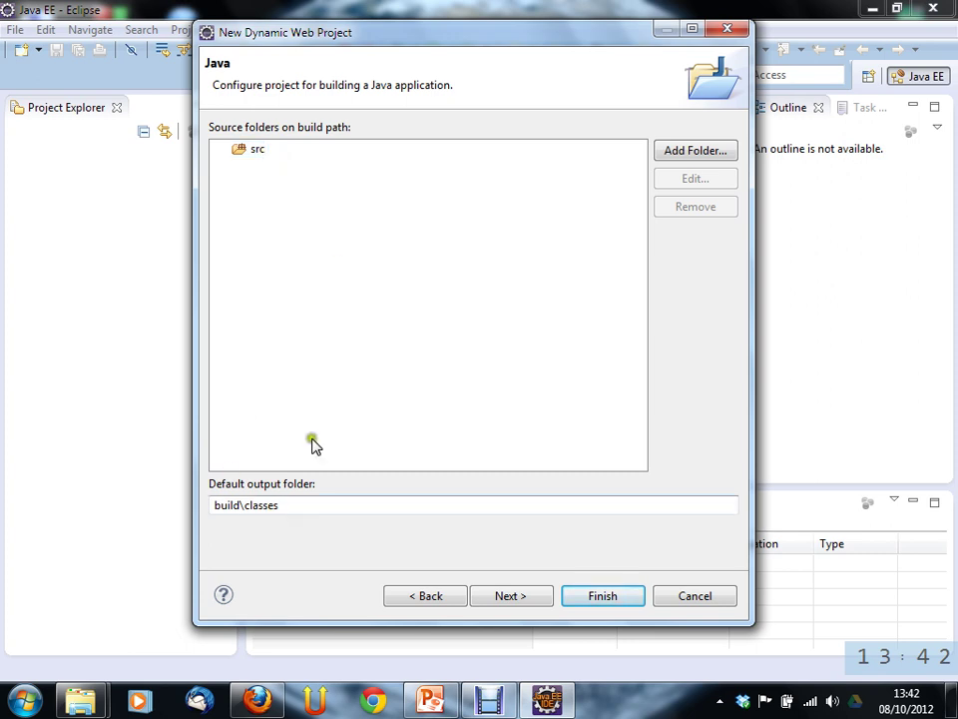
pyautogui.click(540, 596)
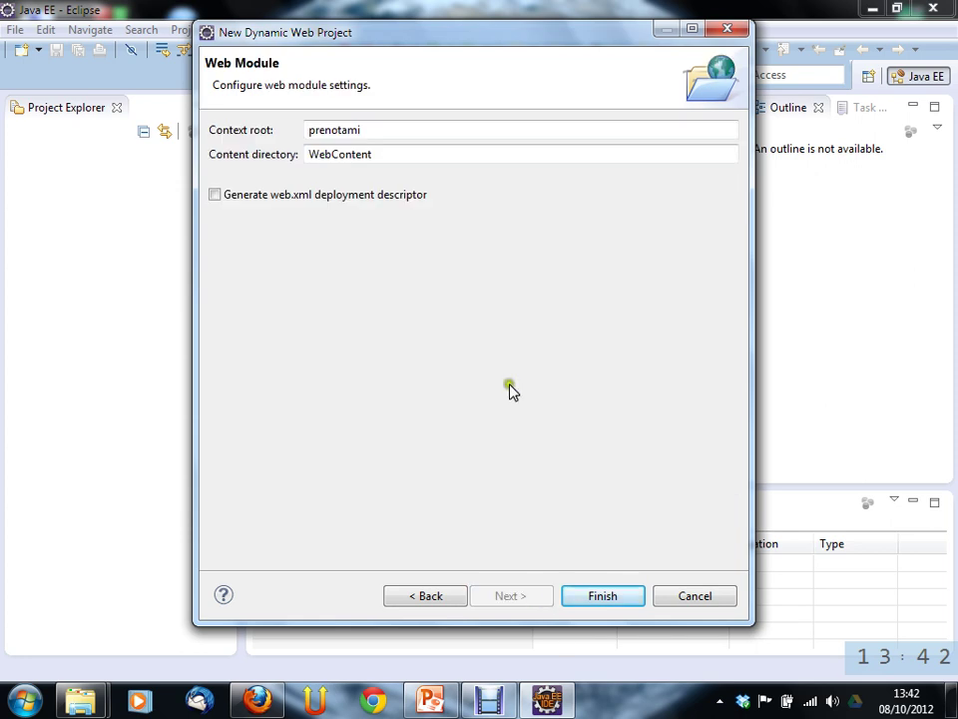
pyautogui.doubleClick(317, 129)
pyautogui.doubleClick(321, 153)
pyautogui.click(407, 152)
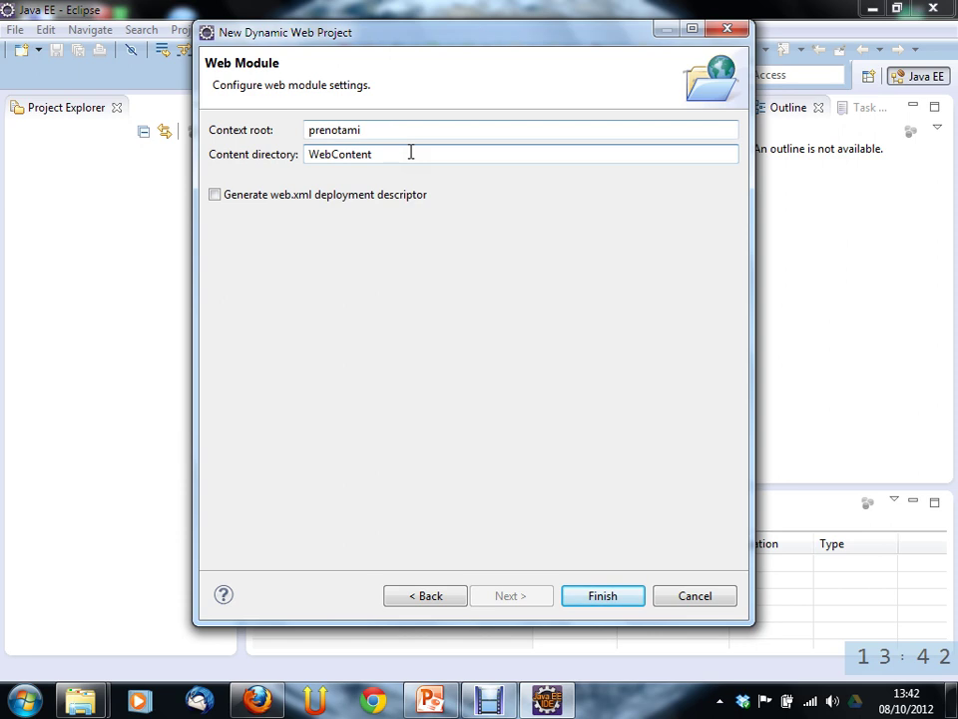
pyautogui.click(621, 596)
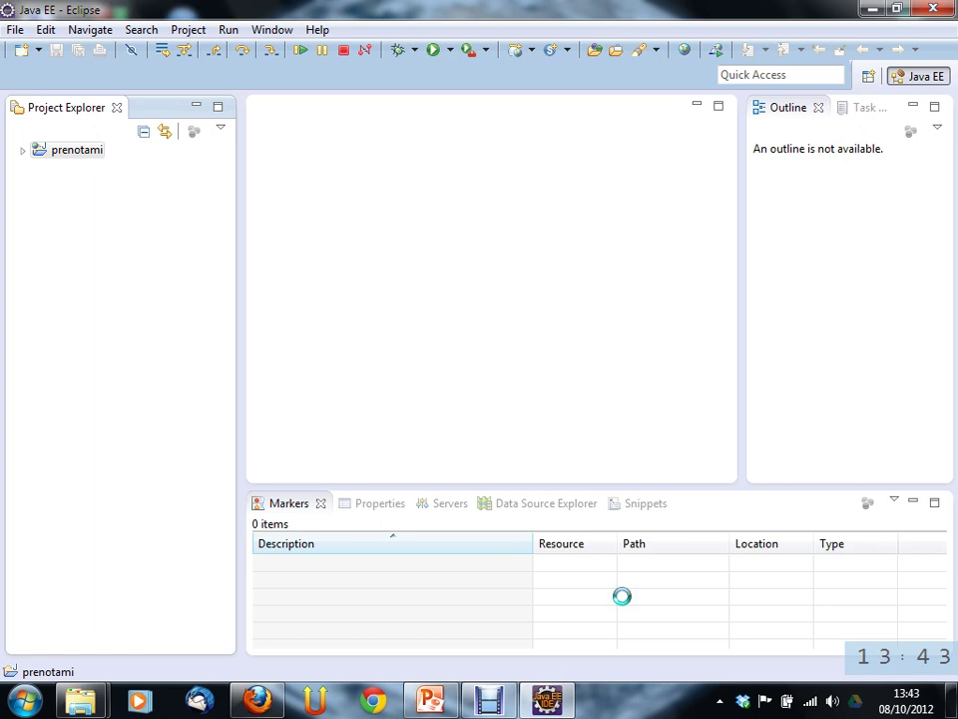
# Expand the prenotami project and its WebContent folder to show their contents.
pyautogui.click(17, 148)
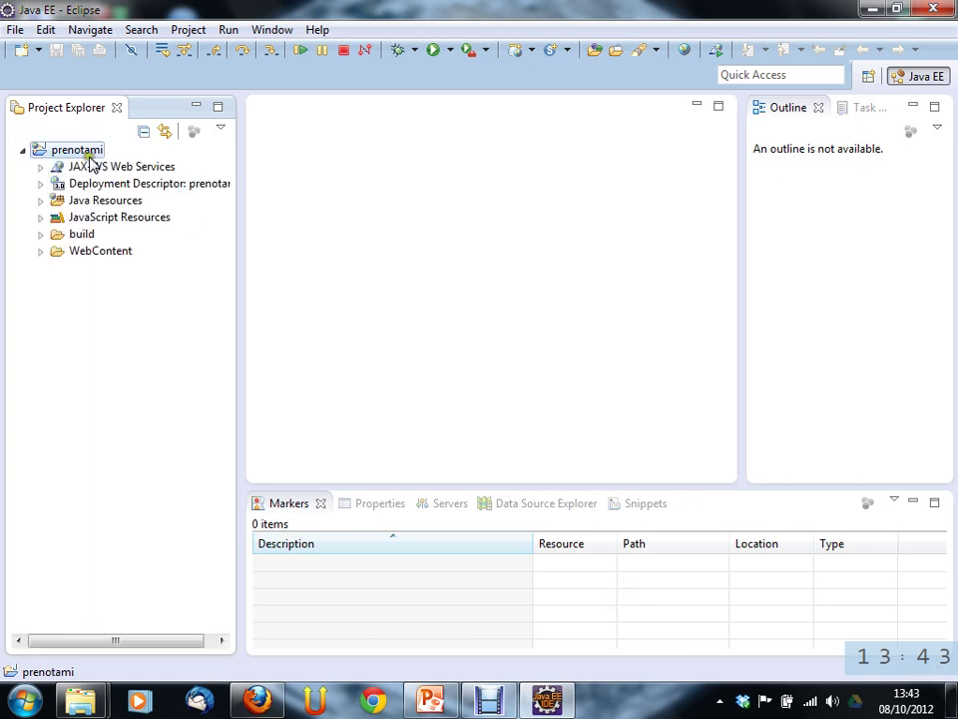
pyautogui.click(40, 252)
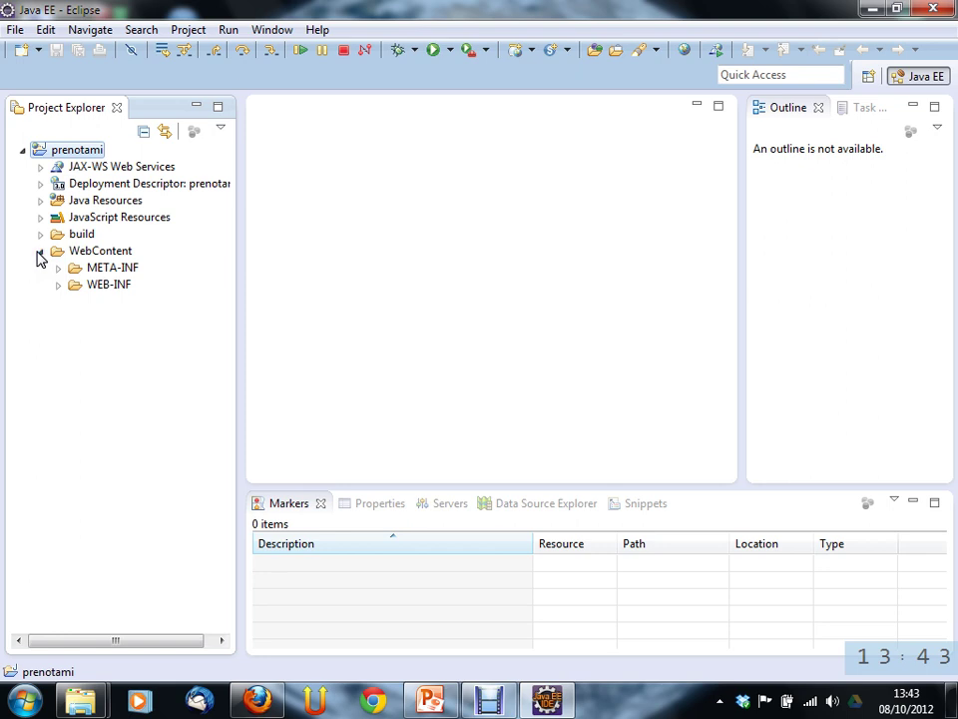
pyautogui.click(78, 251)
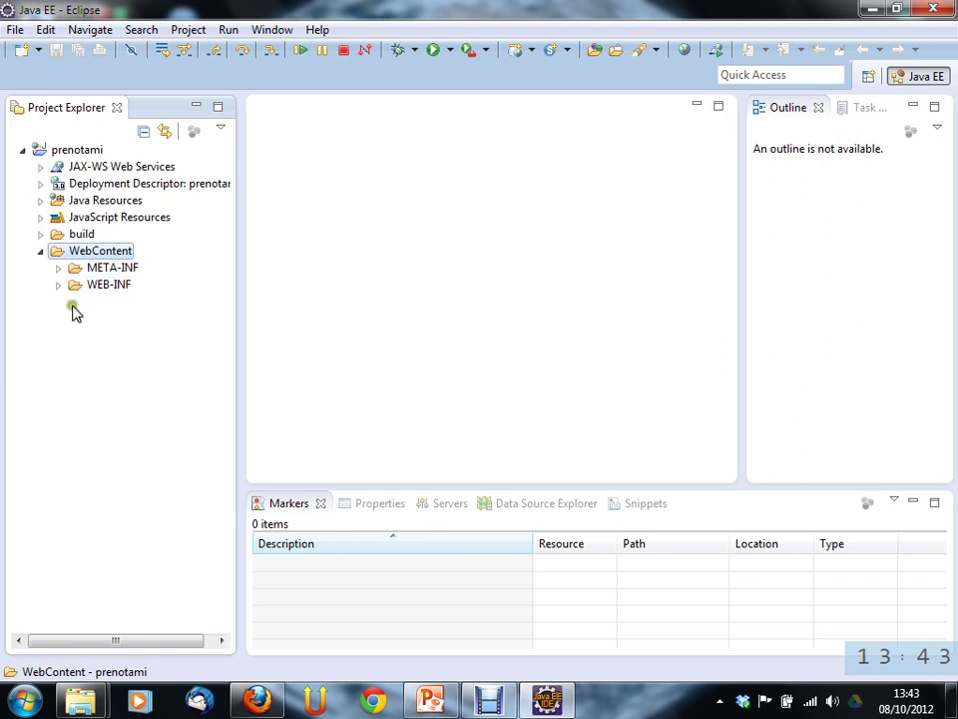
# Check which kinds of new items can be created inside the WebContent folder.
pyautogui.click(91, 255)
pyautogui.rightClick(91, 254)
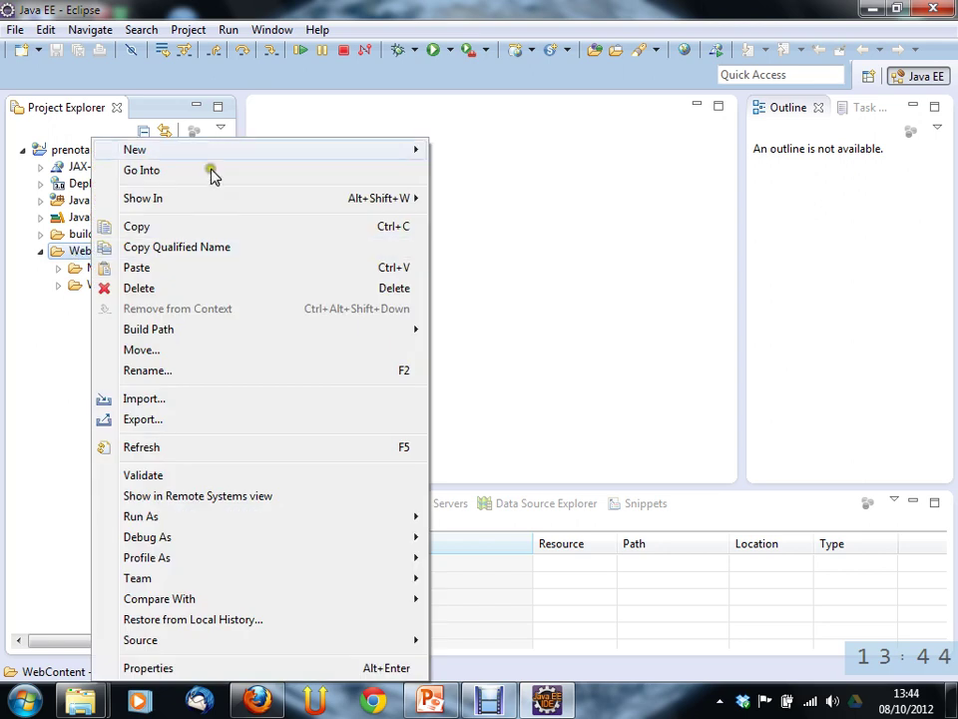
pyautogui.moveTo(213, 155)
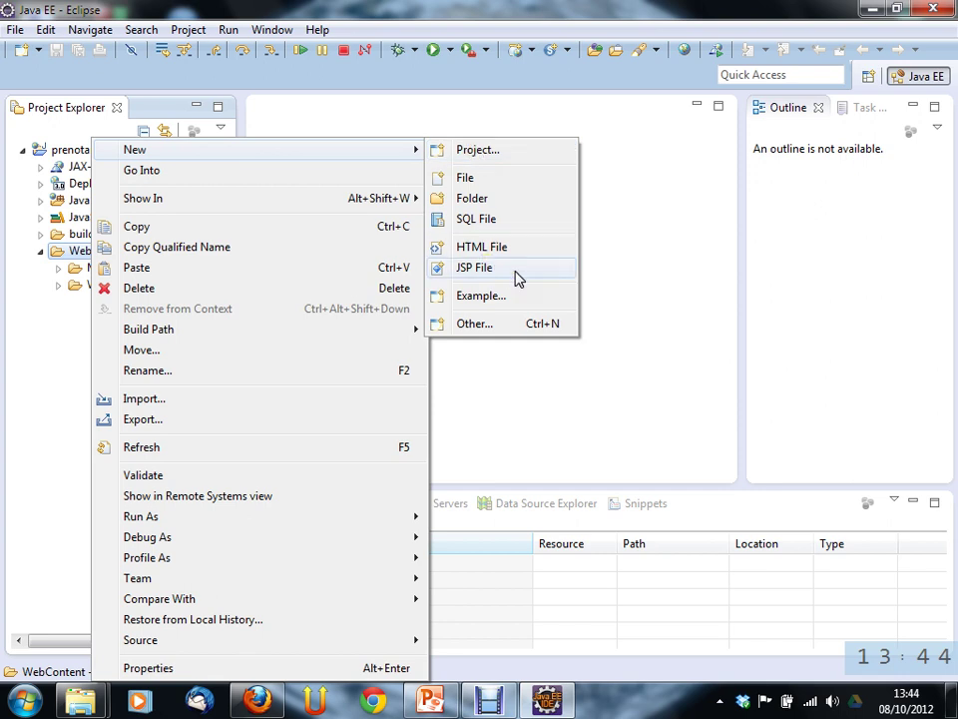
pyautogui.click(64, 255)
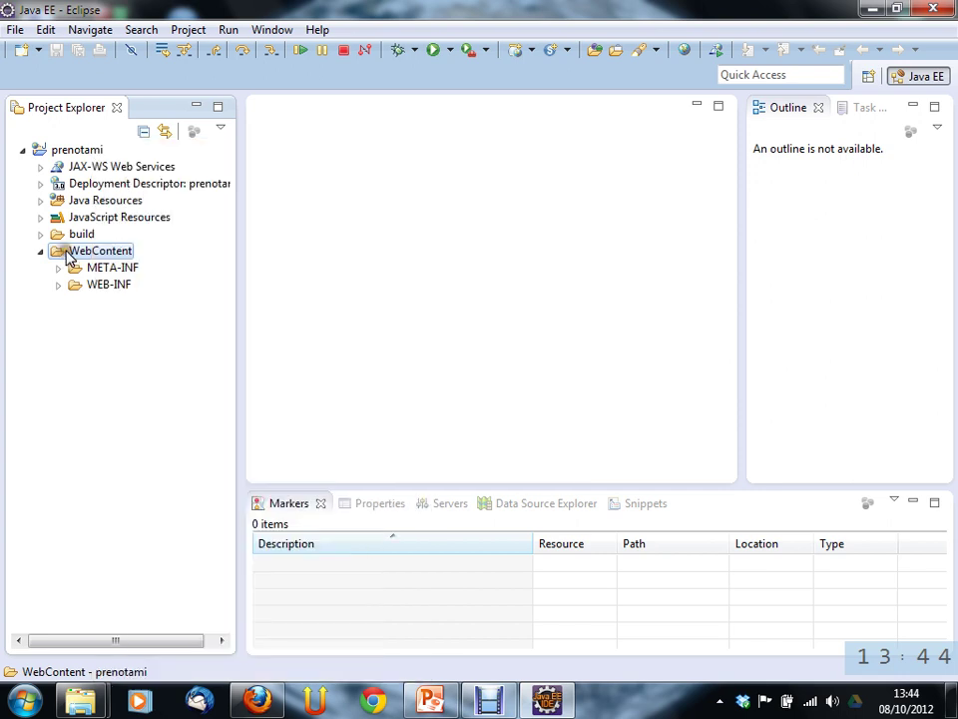
# Start a new JSP file named index.jsp in the WebContent folder and proceed to the template selection.
pyautogui.rightClick(66, 257)
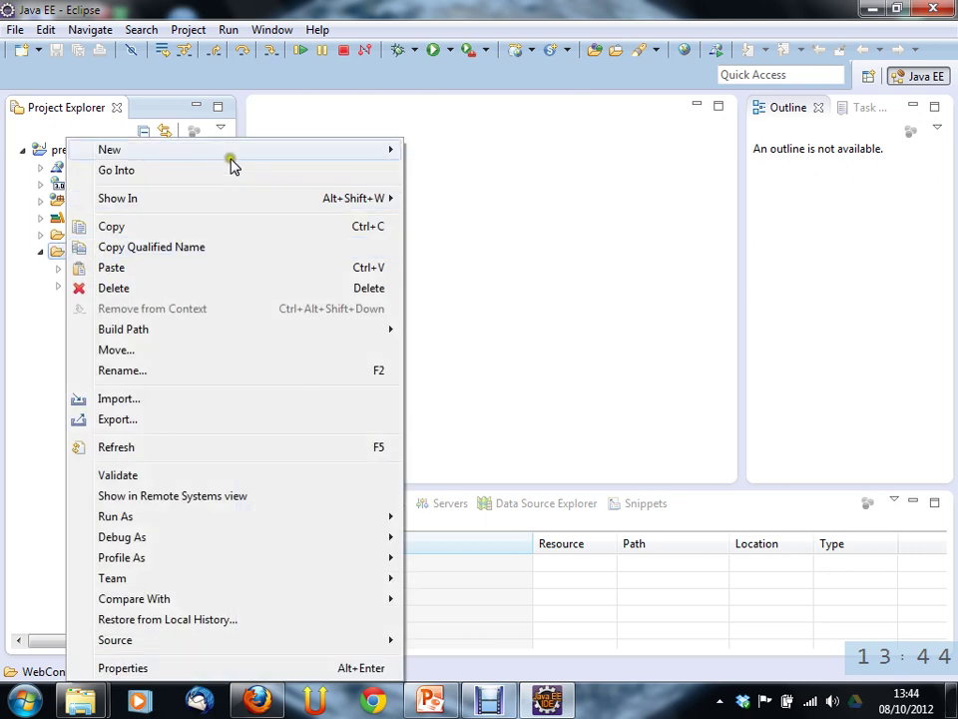
pyautogui.moveTo(232, 162)
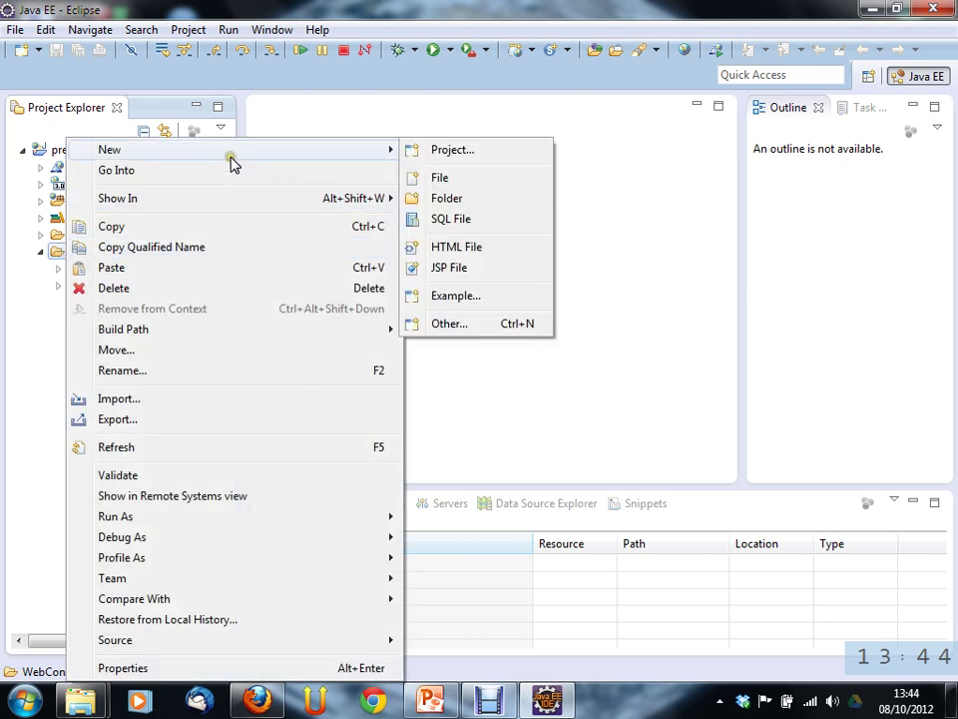
pyautogui.click(476, 269)
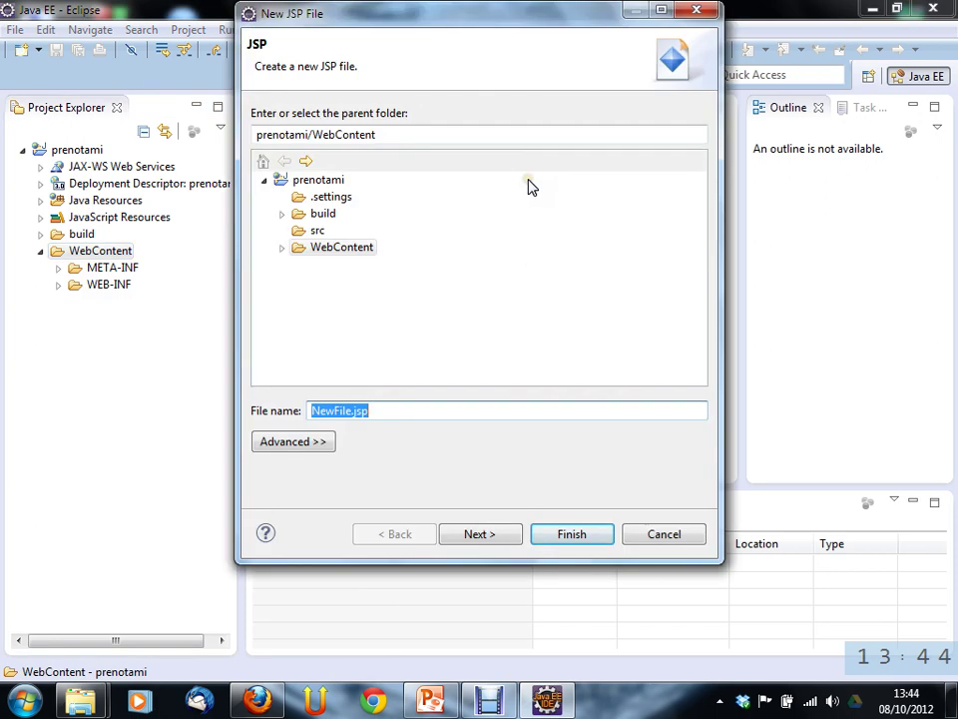
pyautogui.doubleClick(345, 410)
pyautogui.write('index')
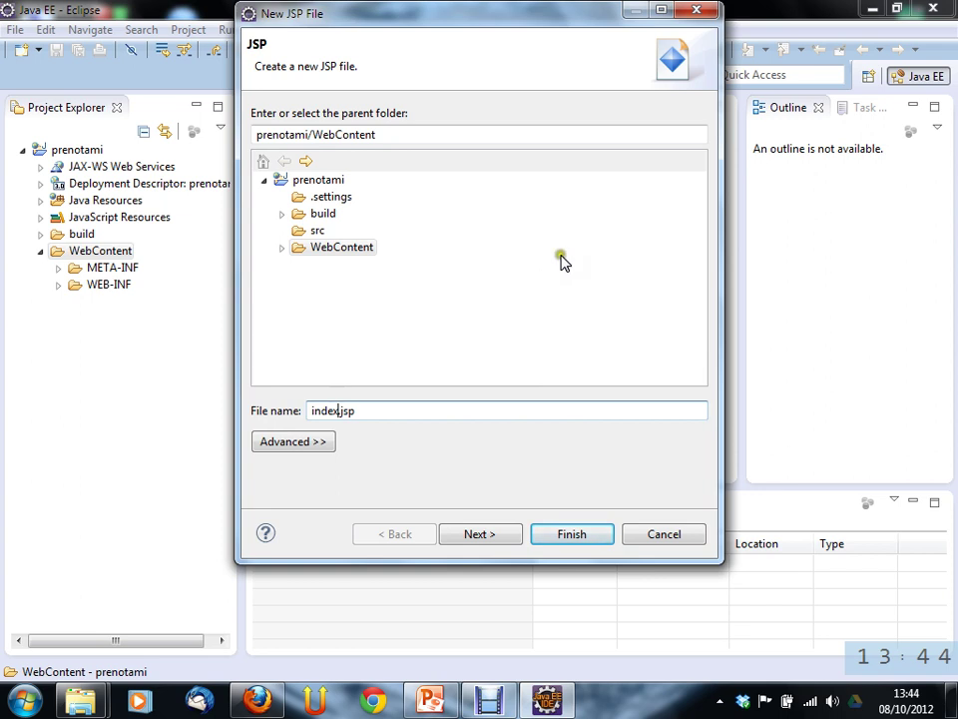
pyautogui.click(505, 542)
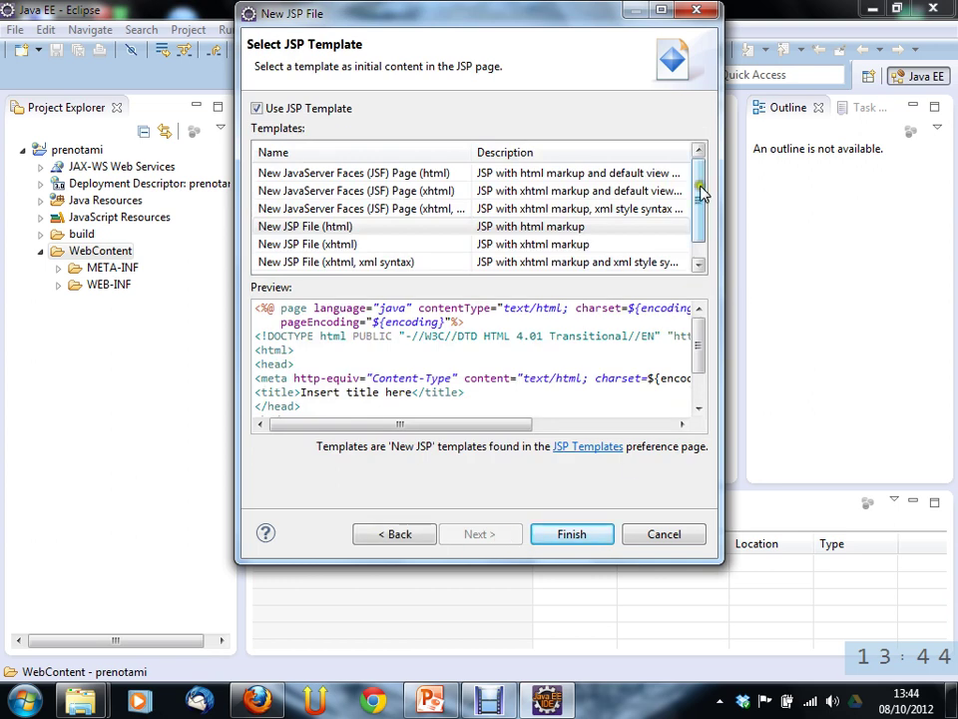
# Compare the available JSP templates and select New JSP File (xhtml) as the initial content of the page.
pyautogui.scroll(-1, 699, 192)
pyautogui.scroll(1, 701, 190)
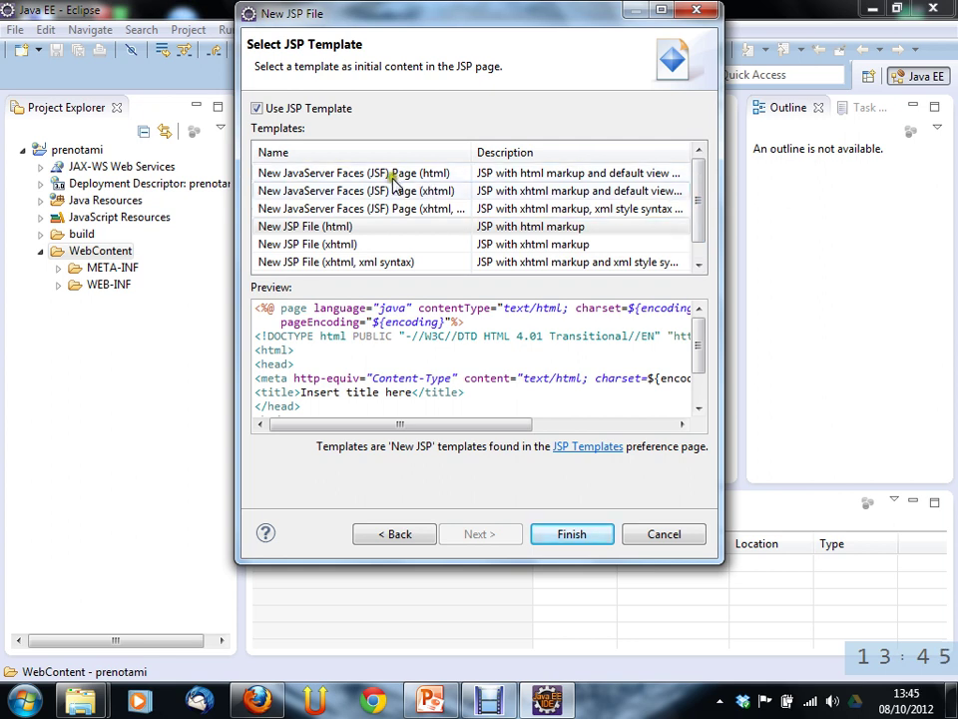
pyautogui.moveTo(699, 201); pyautogui.dragTo(705, 234)
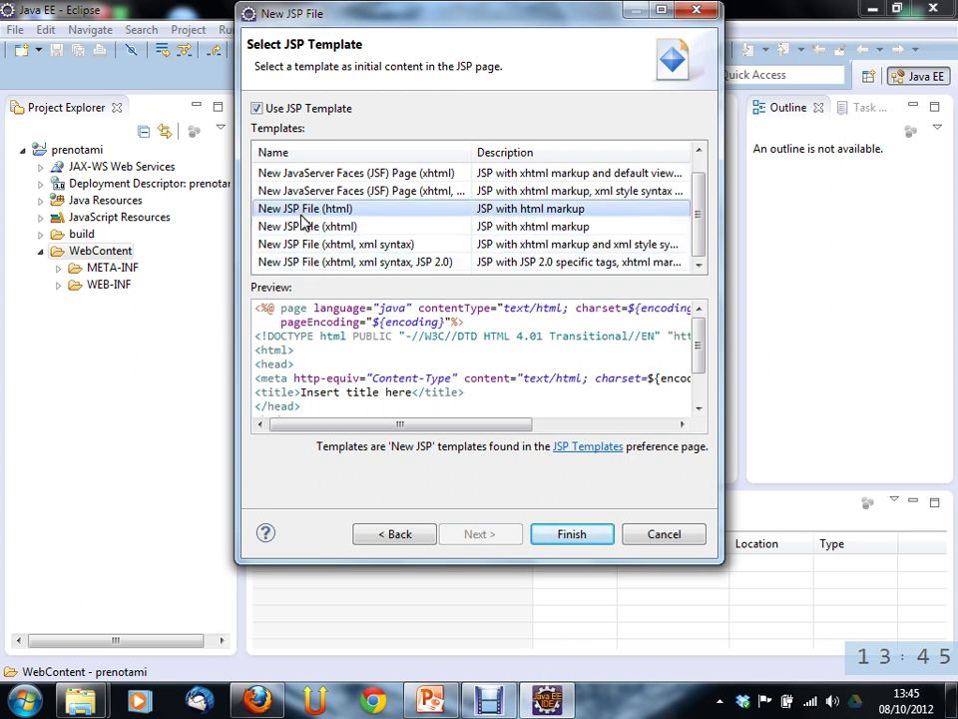
pyautogui.click(357, 226)
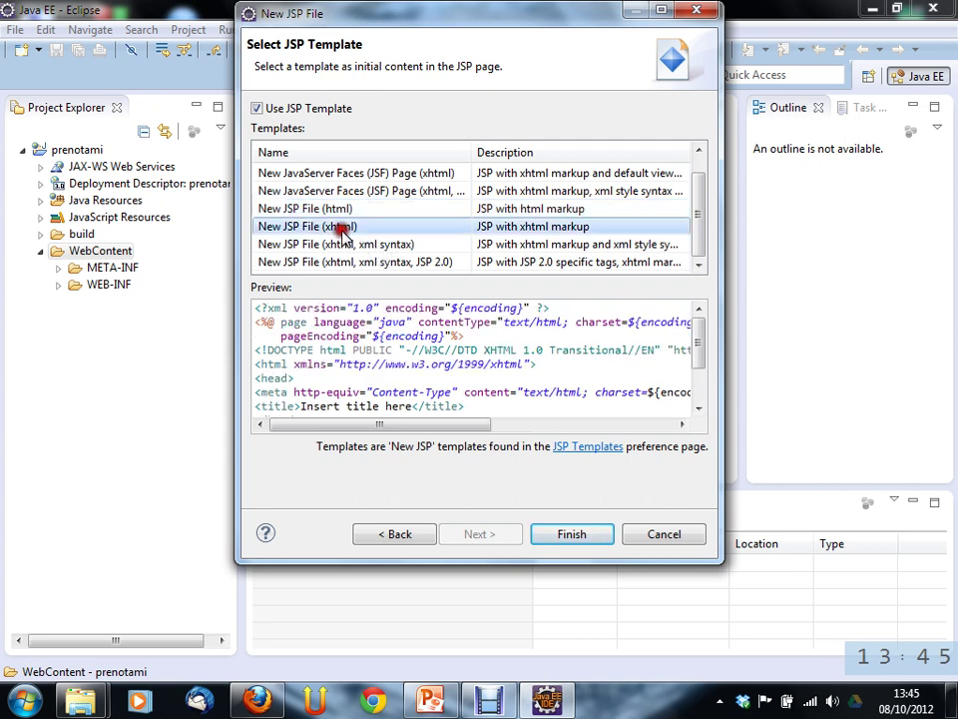
pyautogui.click(342, 246)
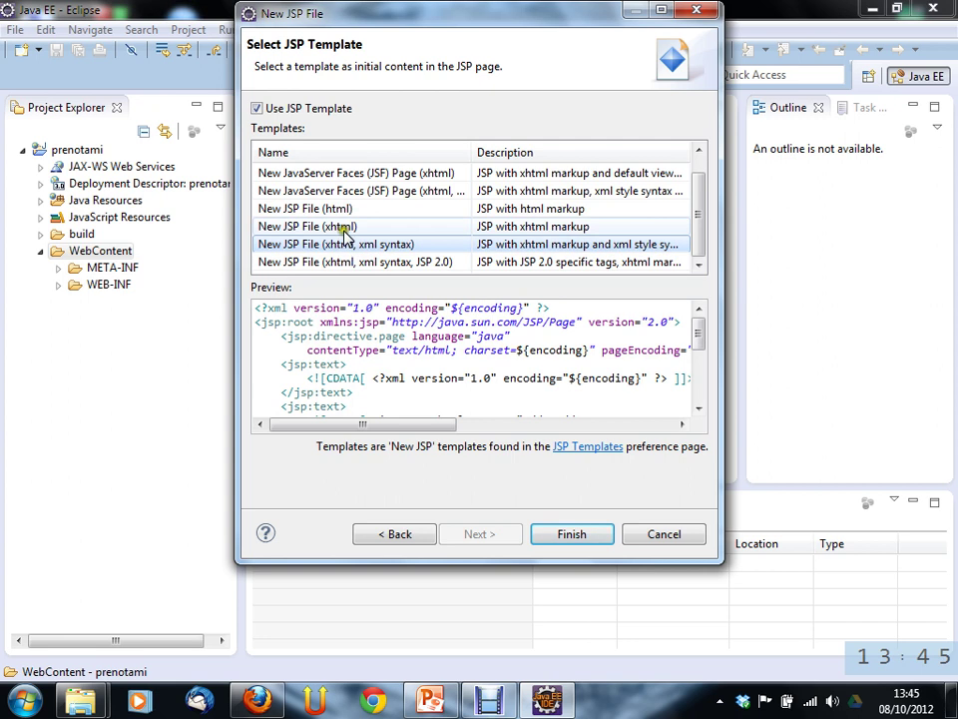
pyautogui.click(344, 226)
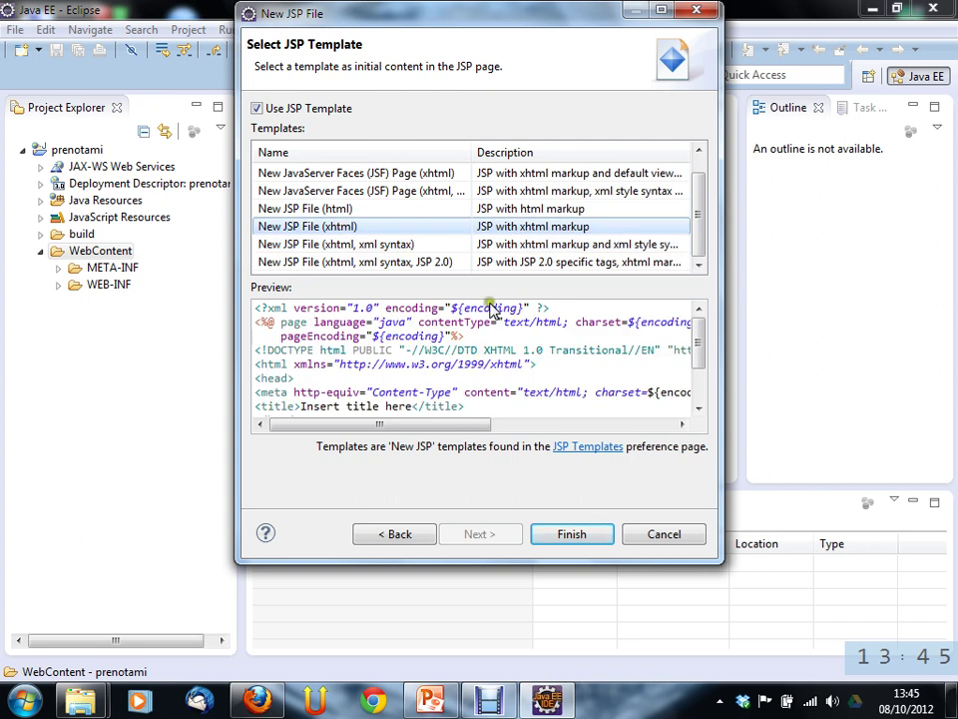
# Create index.jsp from the New JSP File (html) template and maximize its editor.
pyautogui.click(345, 209)
pyautogui.click(347, 229)
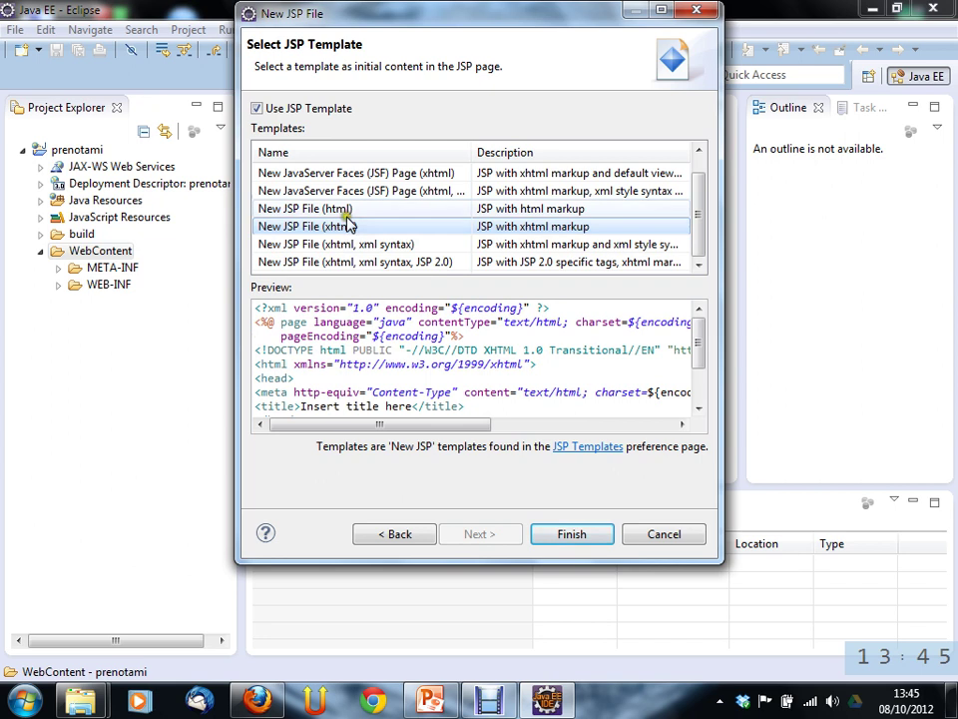
pyautogui.click(347, 208)
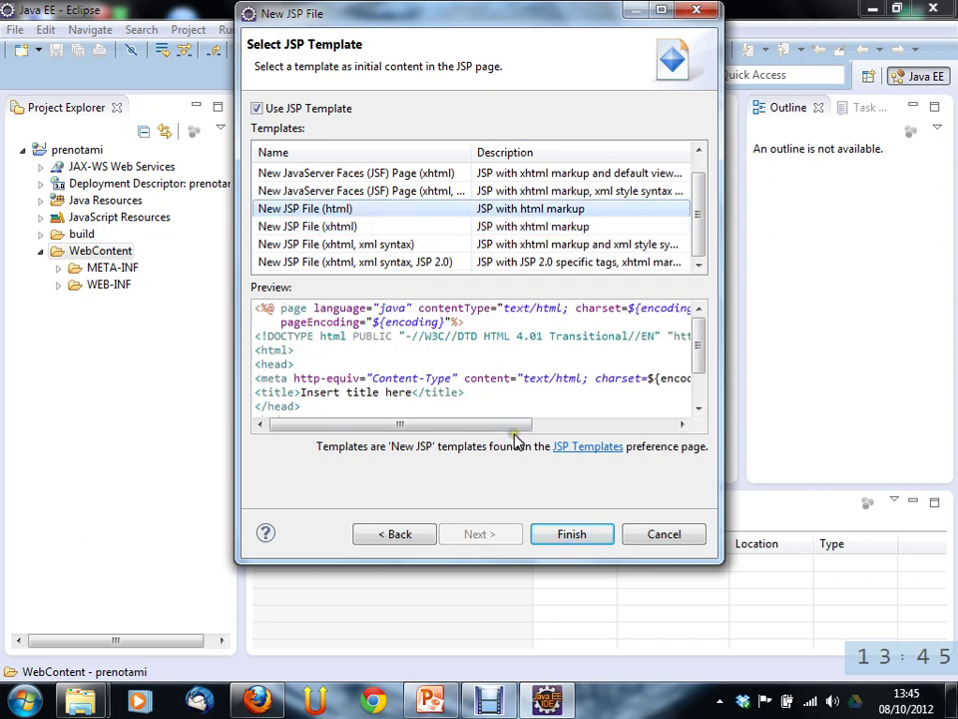
pyautogui.click(562, 535)
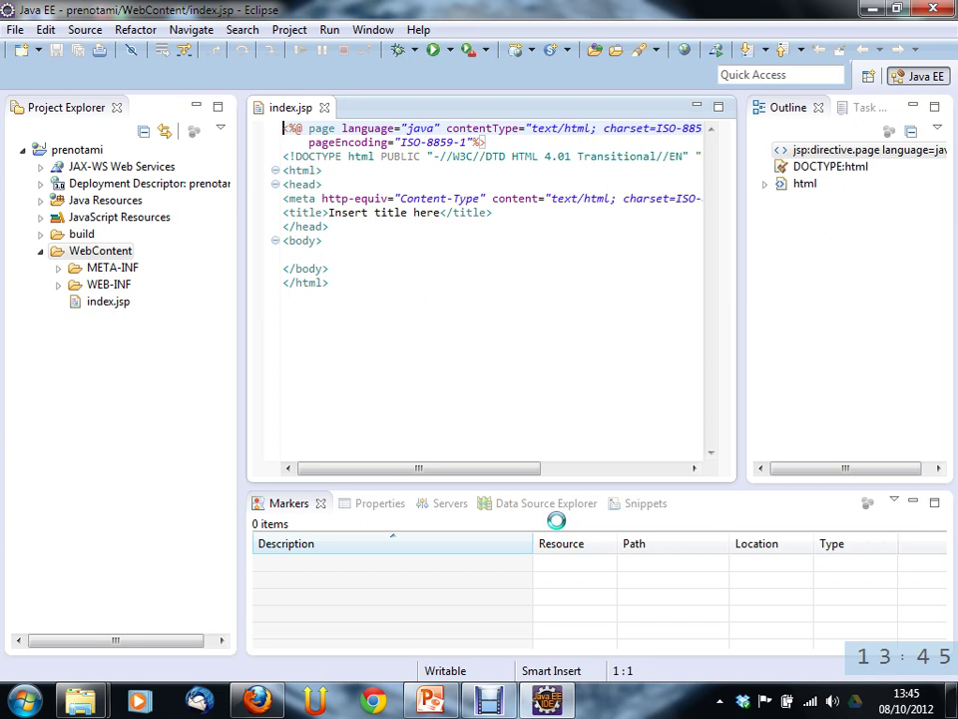
pyautogui.doubleClick(298, 113)
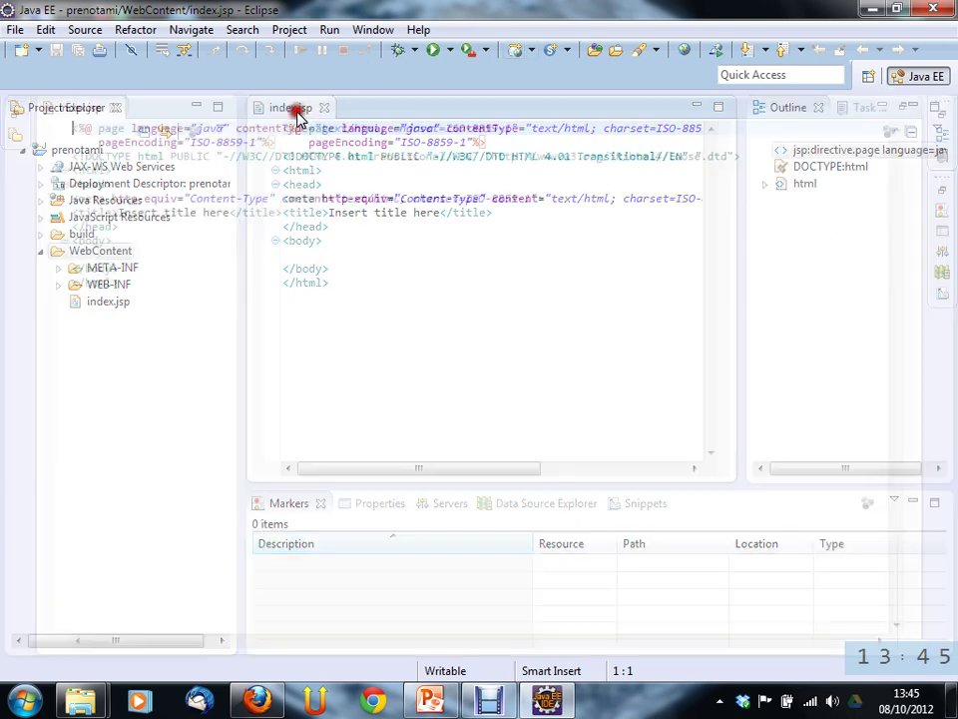
pyautogui.click(303, 243)
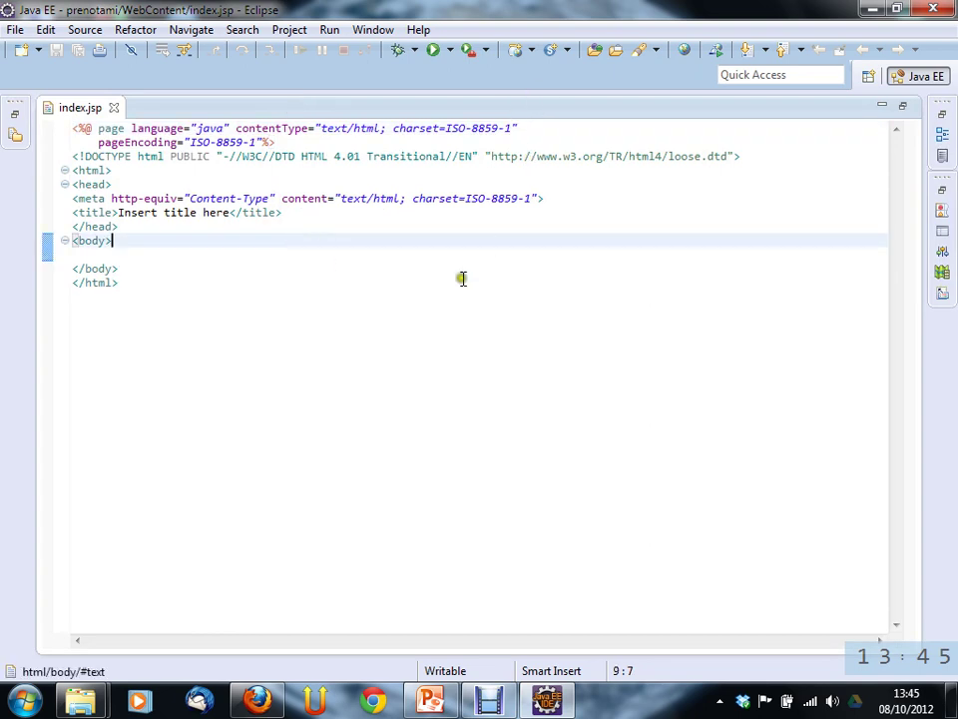
# Filter the Eclipse preferences by "font" and open the Colors and Fonts page.
pyautogui.click(383, 30)
pyautogui.click(409, 309)
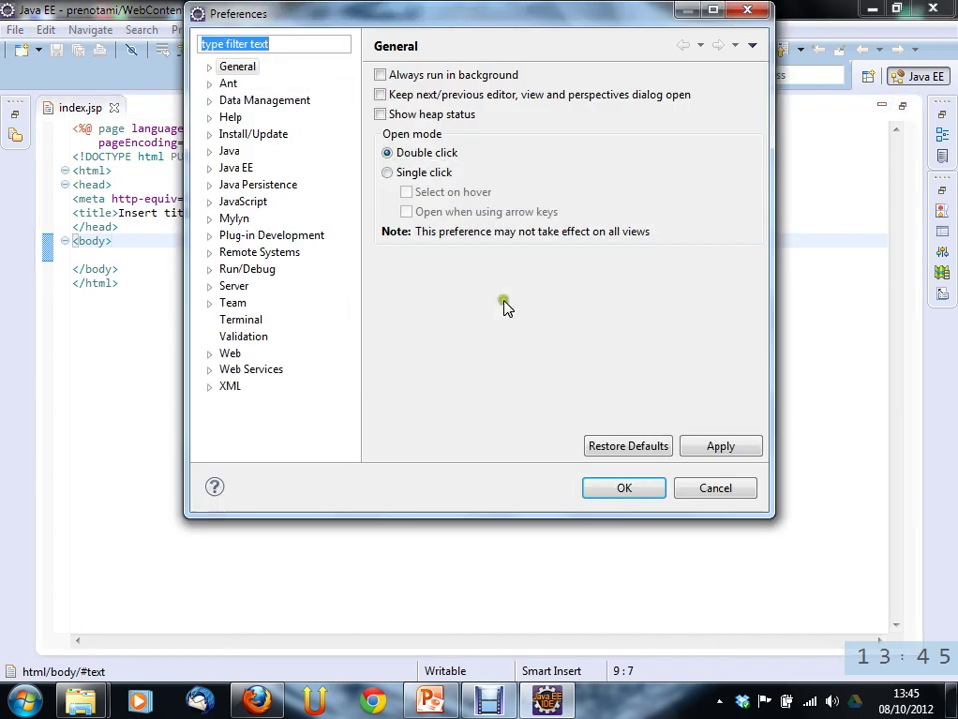
pyautogui.write('font')
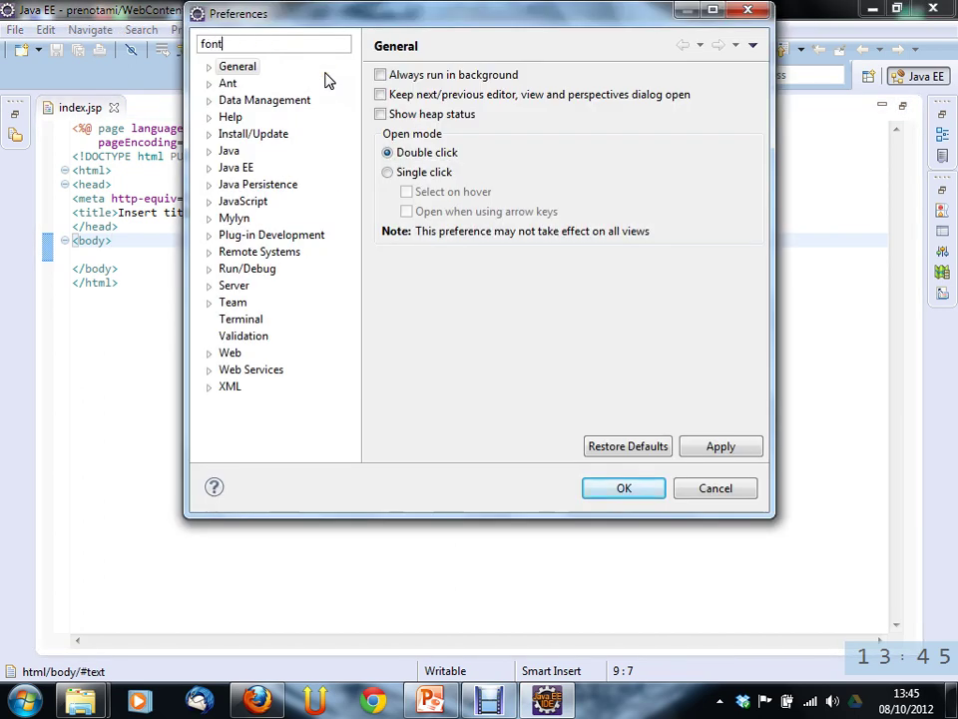
pyautogui.click(305, 101)
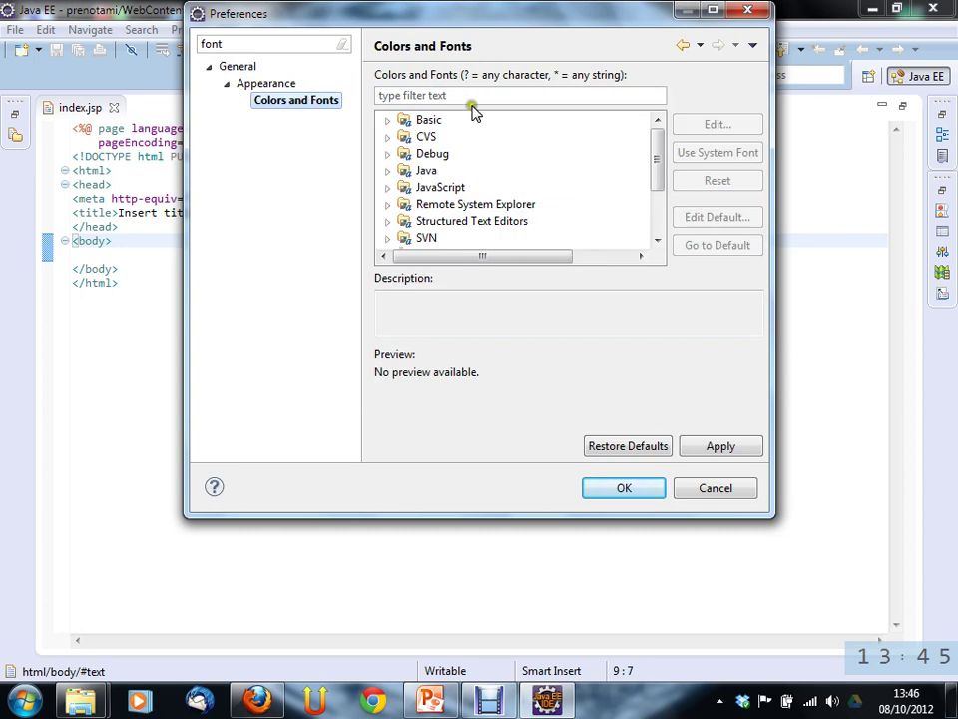
# Look through the Colors and Fonts categories and filter the entries by "editor".
pyautogui.click(431, 119)
pyautogui.click(384, 121)
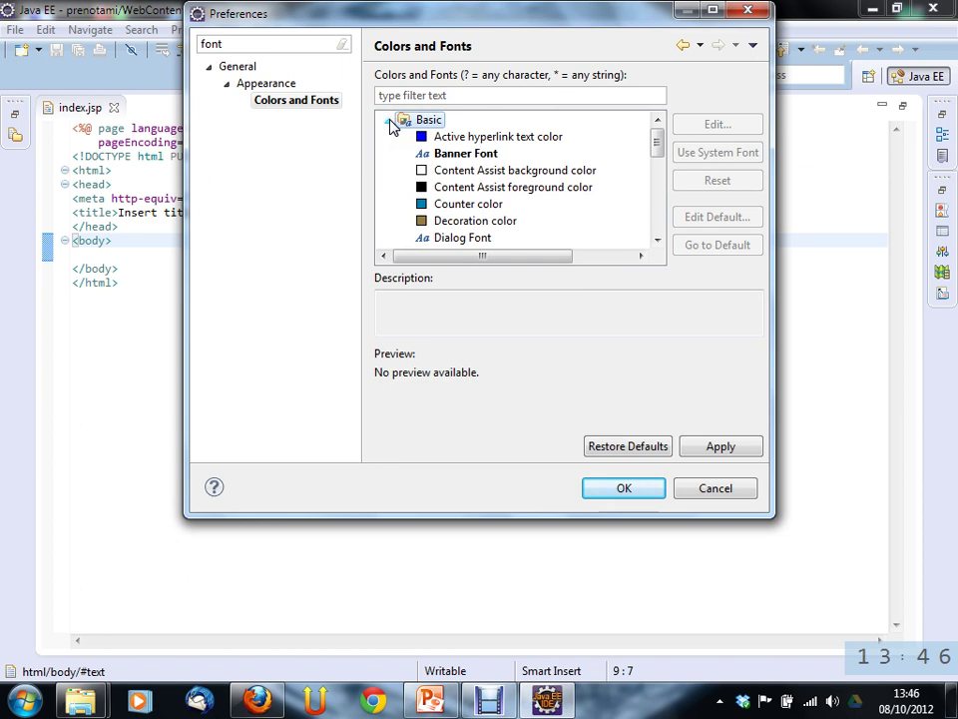
pyautogui.click(387, 121)
pyautogui.scroll(-2, 507, 156)
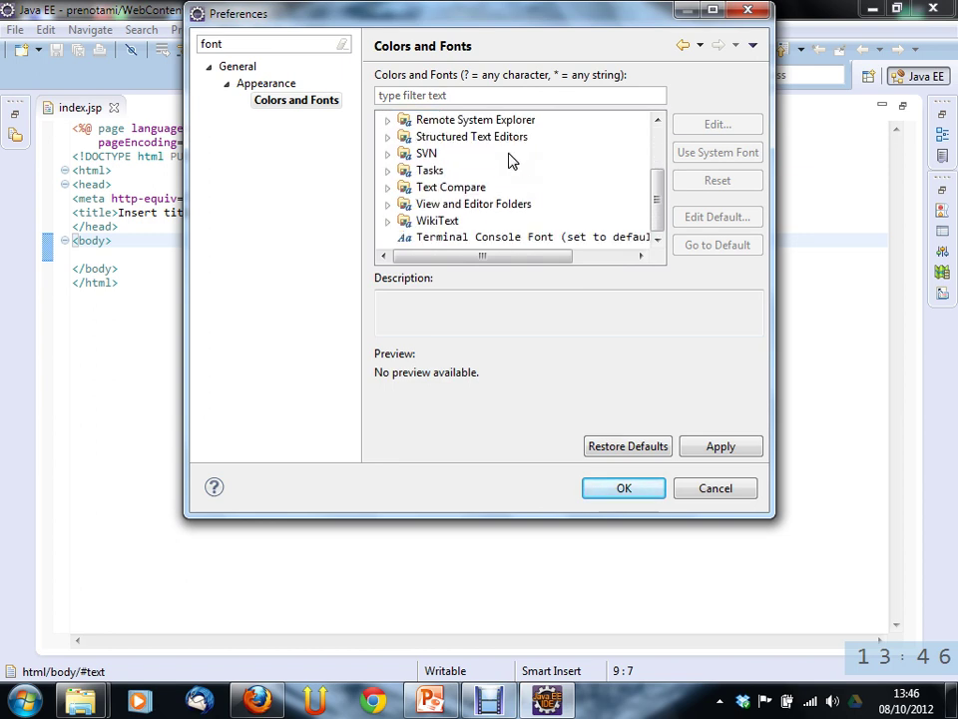
pyautogui.click(492, 93)
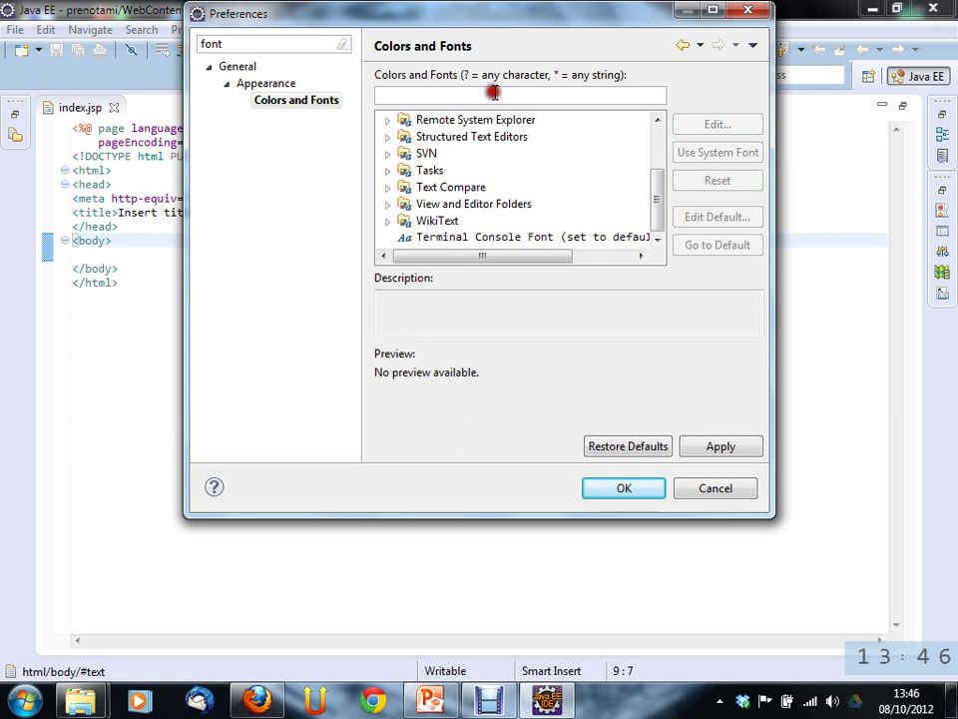
pyautogui.write('editor')
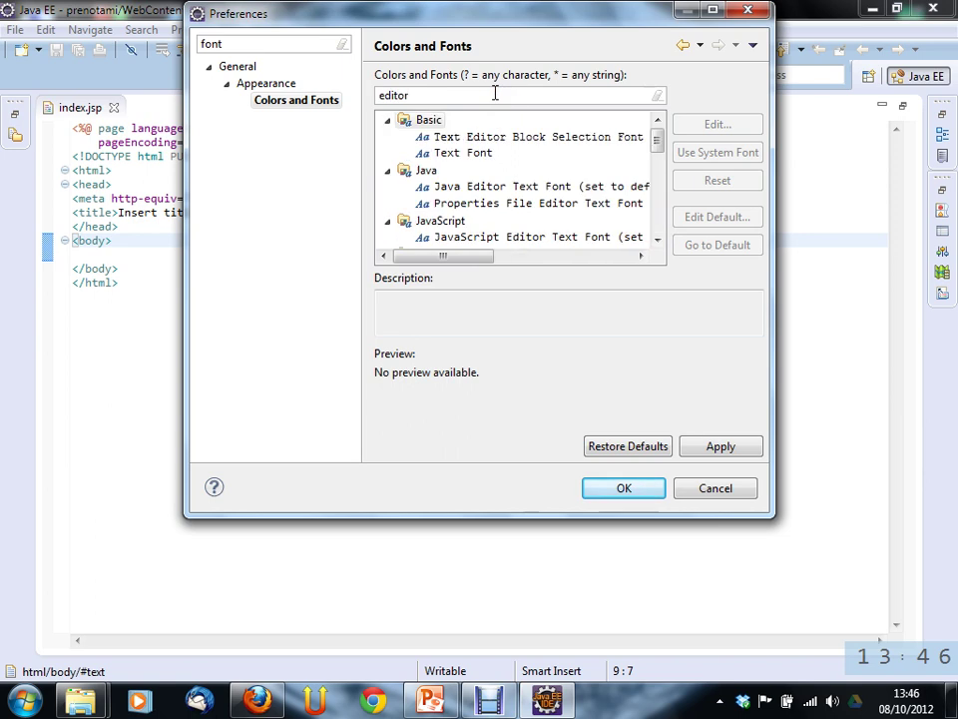
# Set the basic Text Font to Consolas Regular at size 16 and accept the preferences.
pyautogui.click(486, 155)
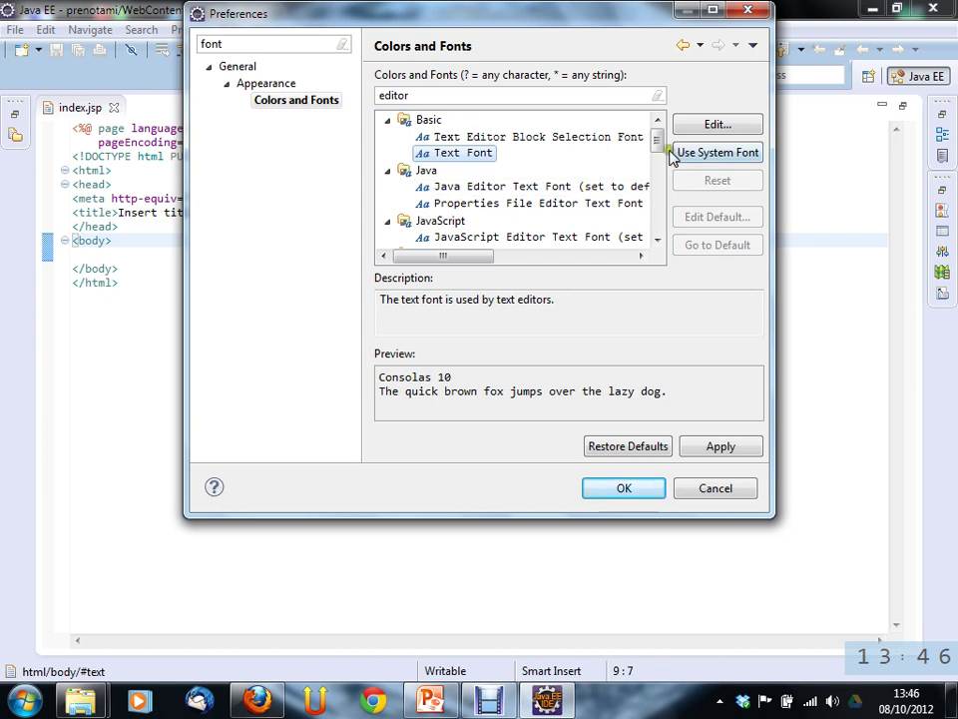
pyautogui.click(699, 133)
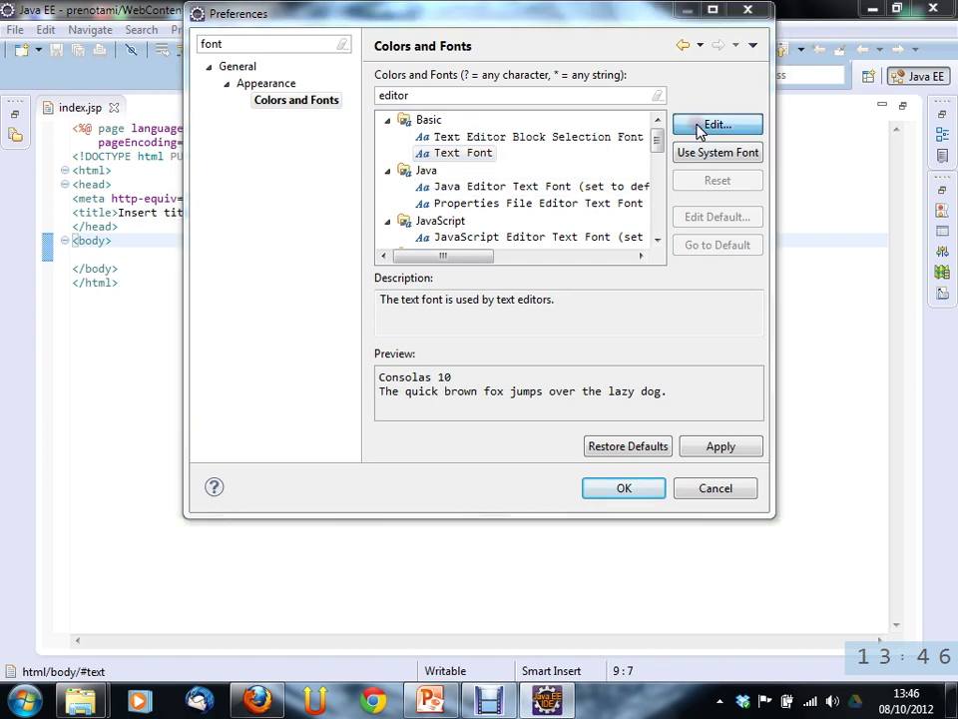
pyautogui.click(555, 245)
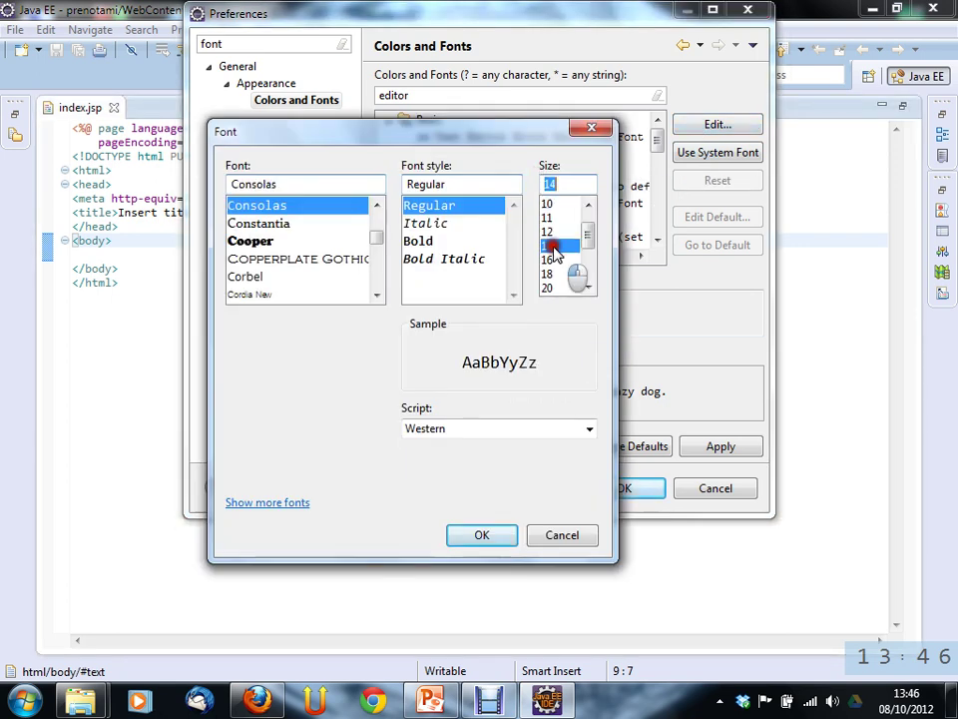
pyautogui.press('Down')
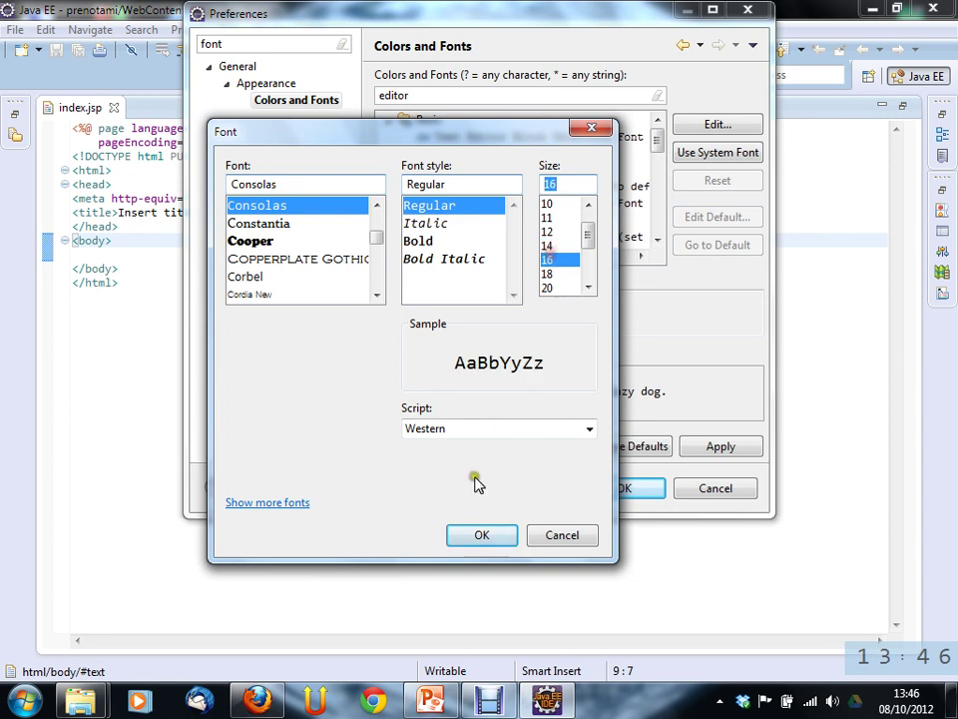
pyautogui.click(484, 534)
pyautogui.click(594, 489)
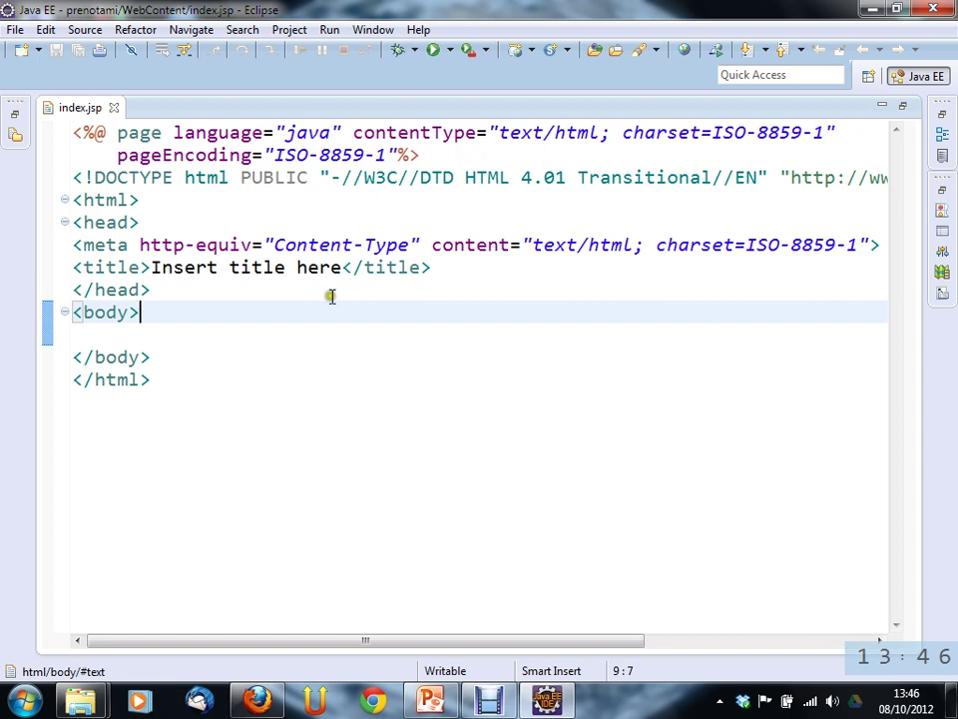
# Add an h1 heading reading "Prenotazione concerti" inside the body of index.jsp, with blank lines around it.
pyautogui.click(299, 324)
pyautogui.press('Return')
pyautogui.press('Return')
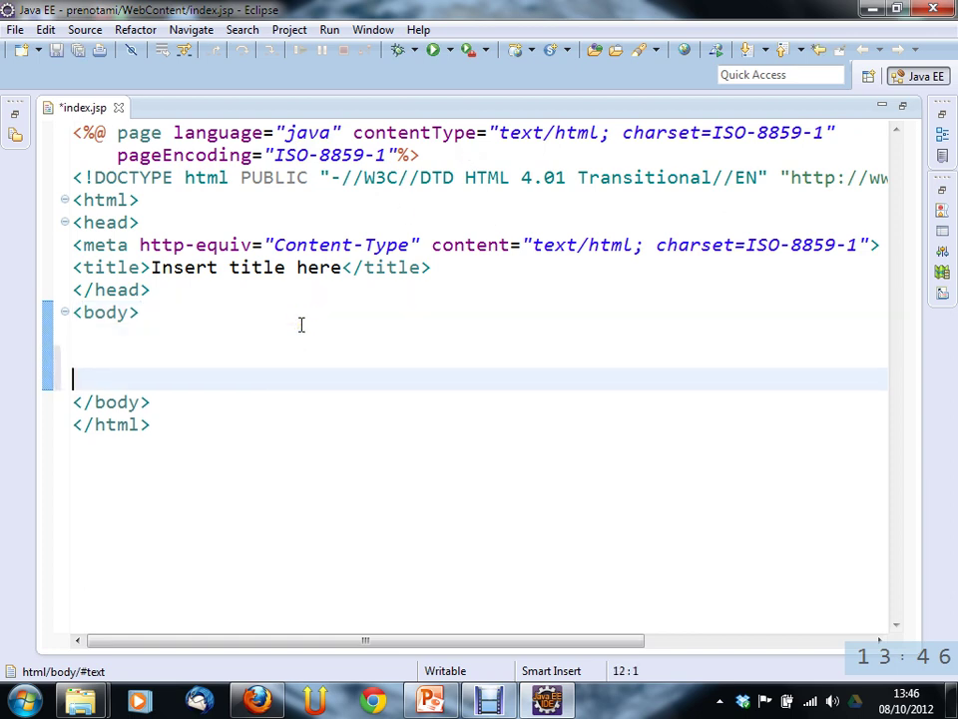
pyautogui.press('Up')
pyautogui.write('<')
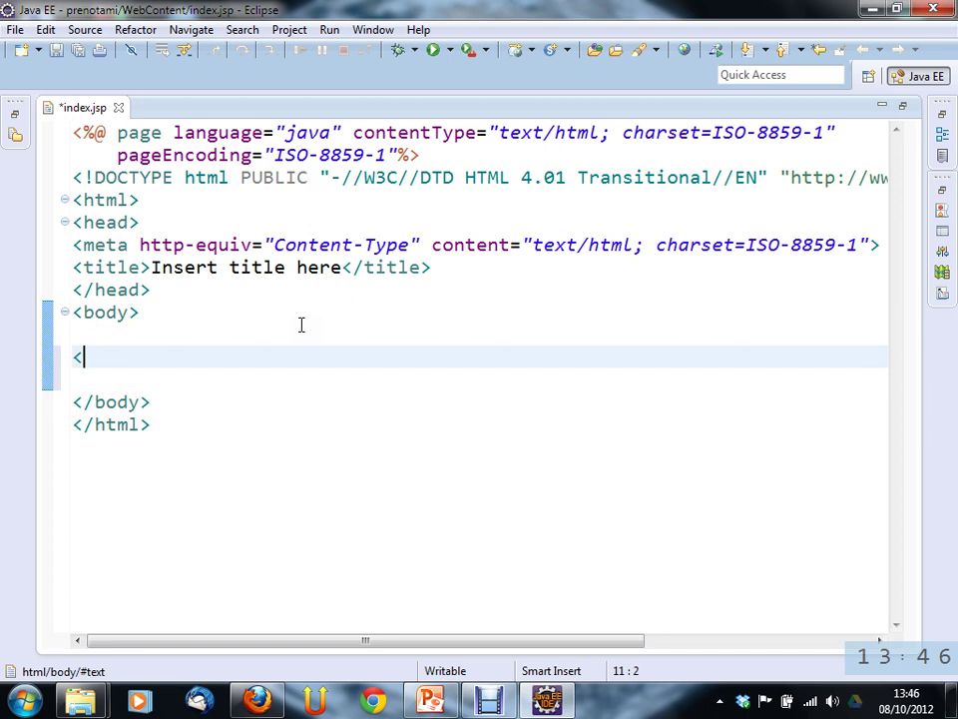
pyautogui.write('h1>Prenotazione')
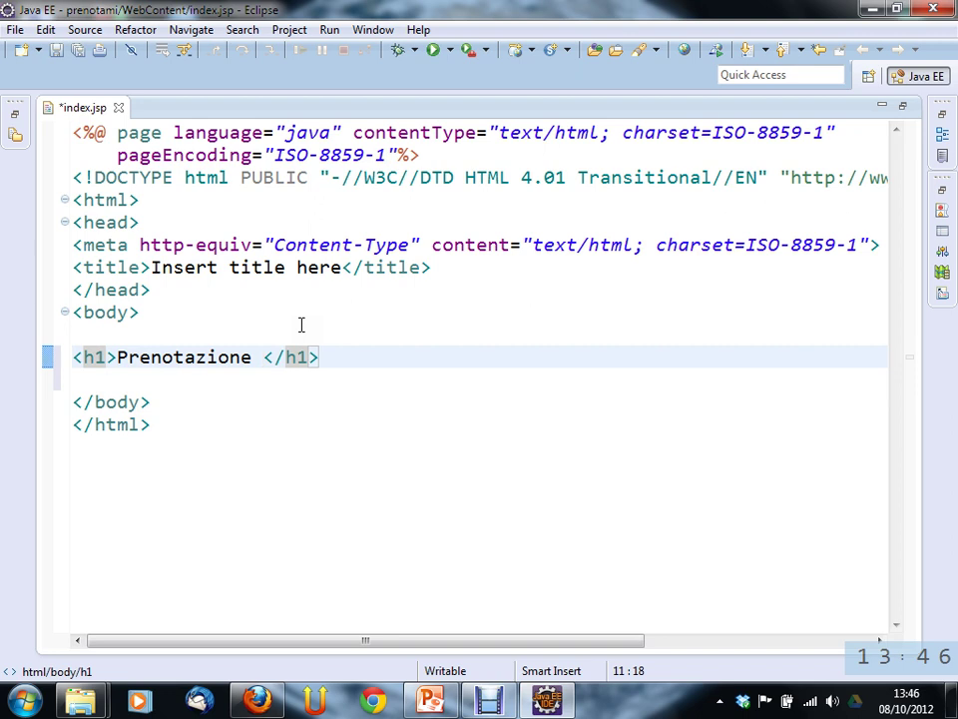
pyautogui.write('concerti')
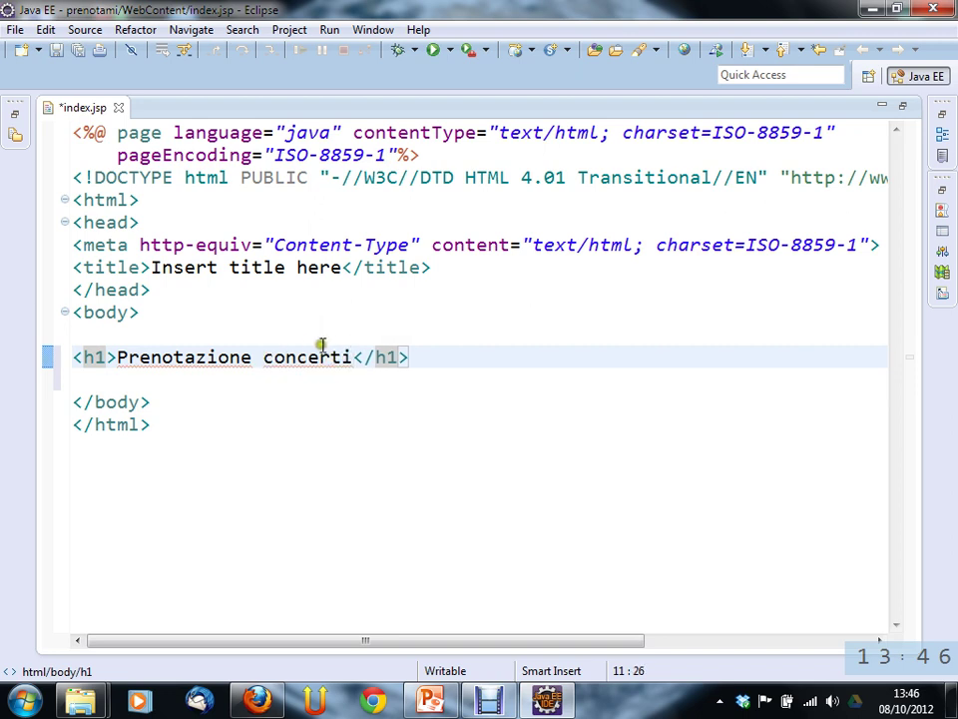
# Add a p paragraph reading "Inserisci i tuoi dati per prenotarti" below the heading, separated by a blank line.
pyautogui.click(463, 360)
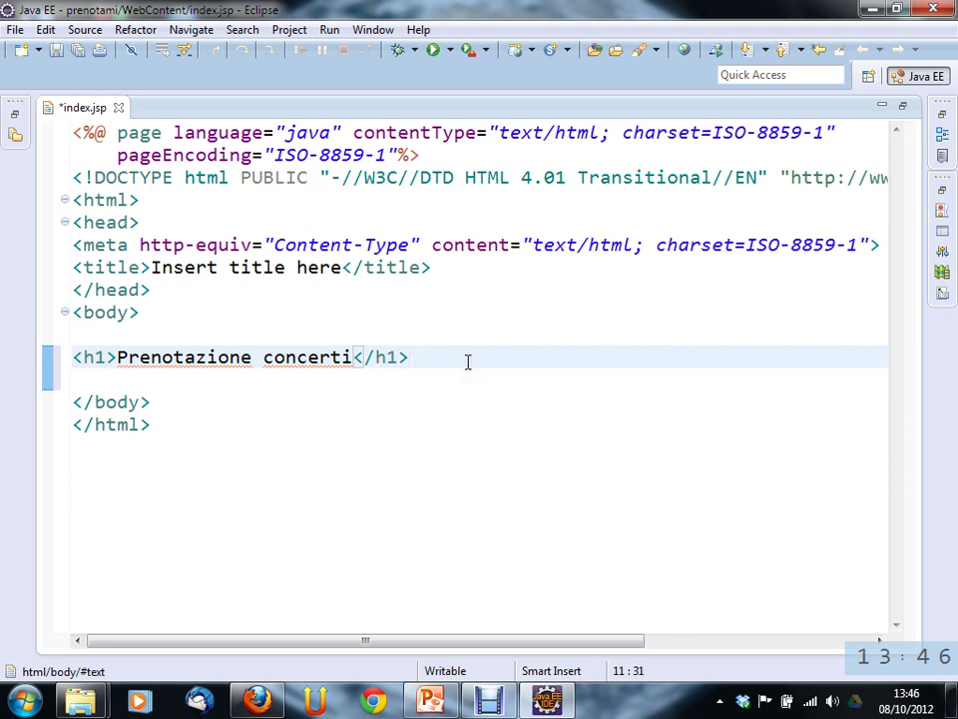
pyautogui.press('Return')
pyautogui.press('Return')
pyautogui.write('<pu')
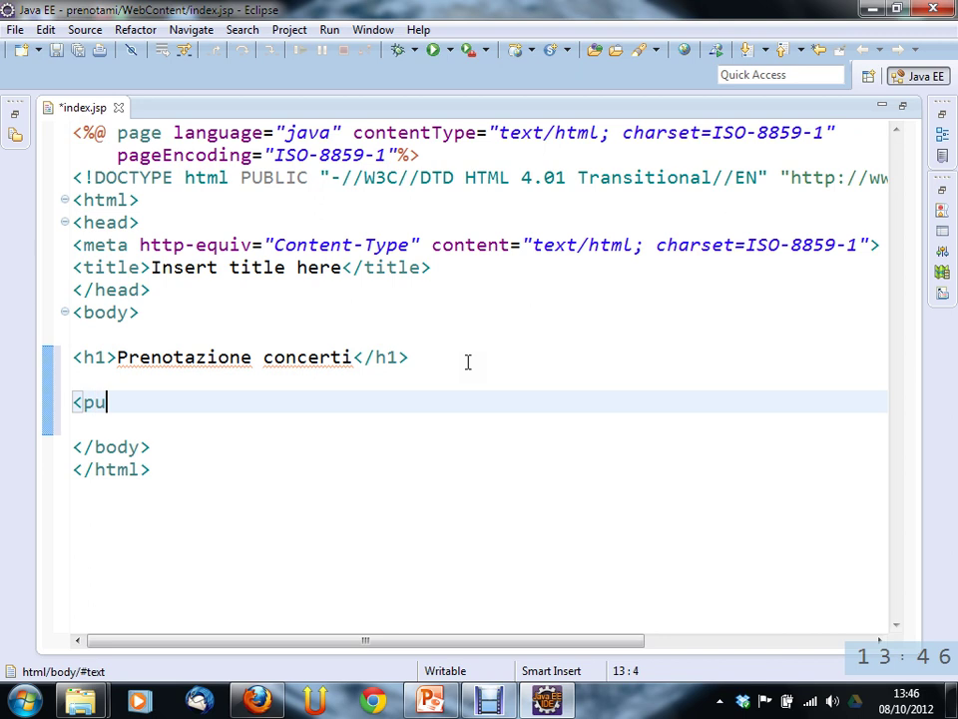
pyautogui.press('BackSpace')
pyautogui.write('>In')
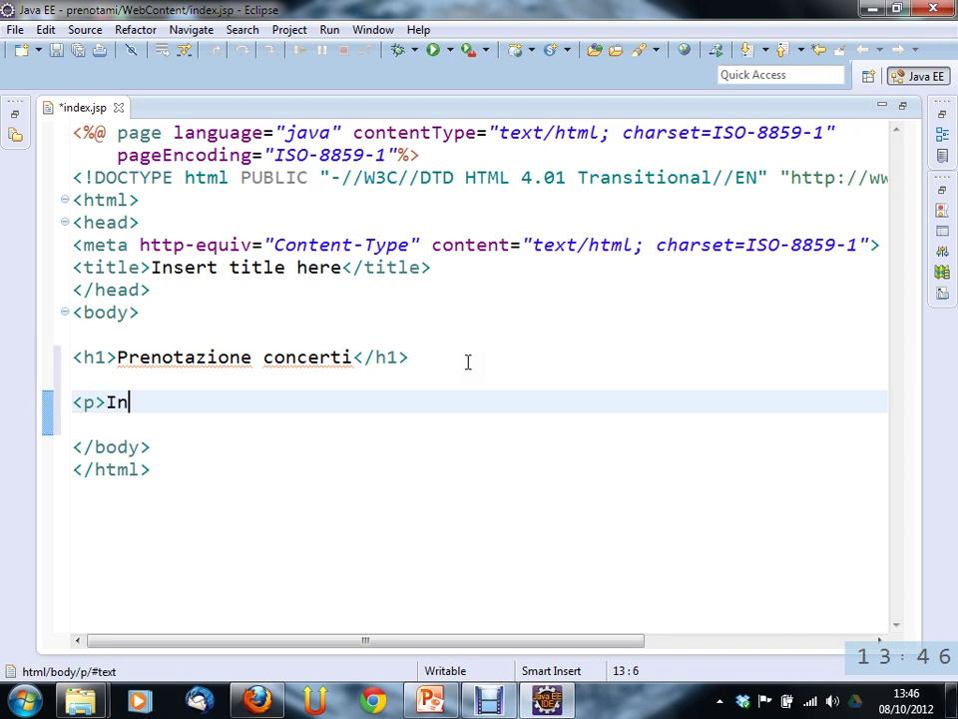
pyautogui.write('serisci i tuoi ')
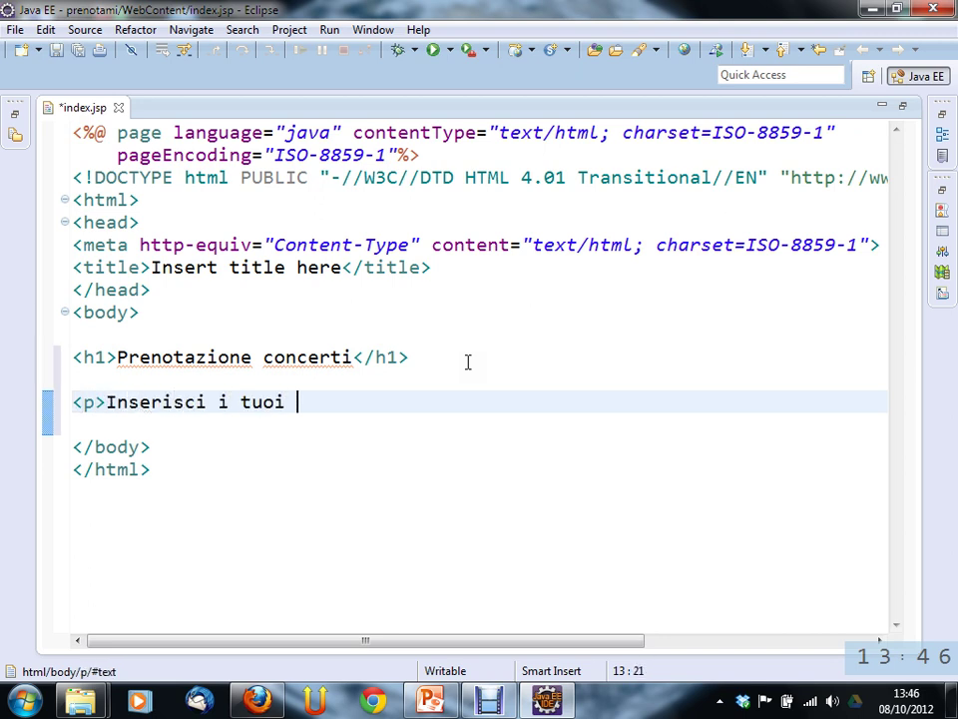
pyautogui.write('dati per prenotar')
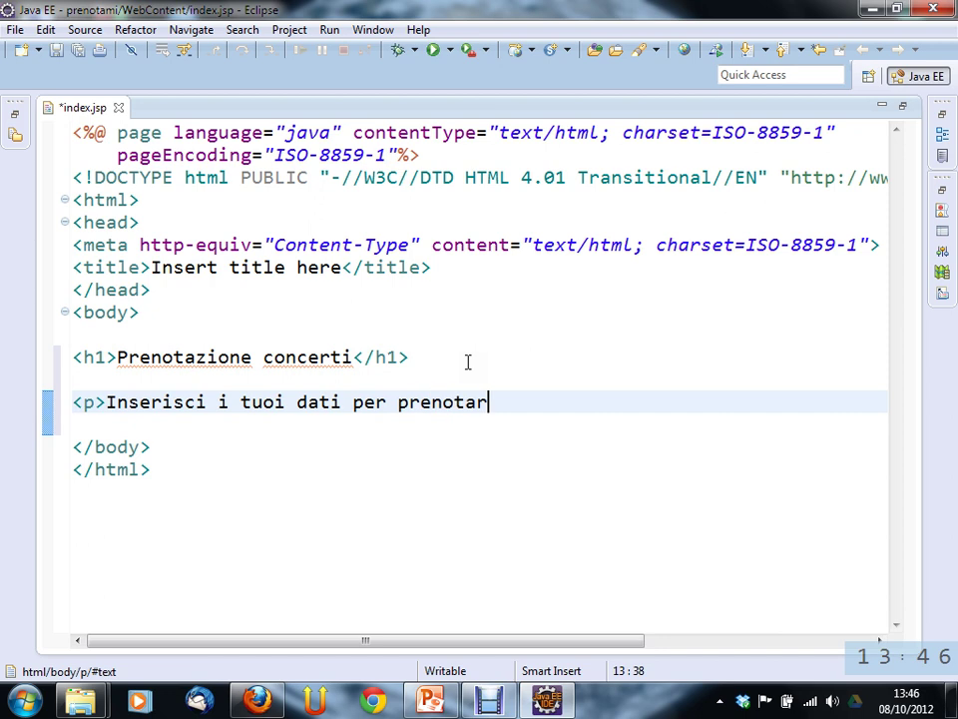
pyautogui.write('ti</p>')
pyautogui.press('BackSpace')
pyautogui.write('</p>')
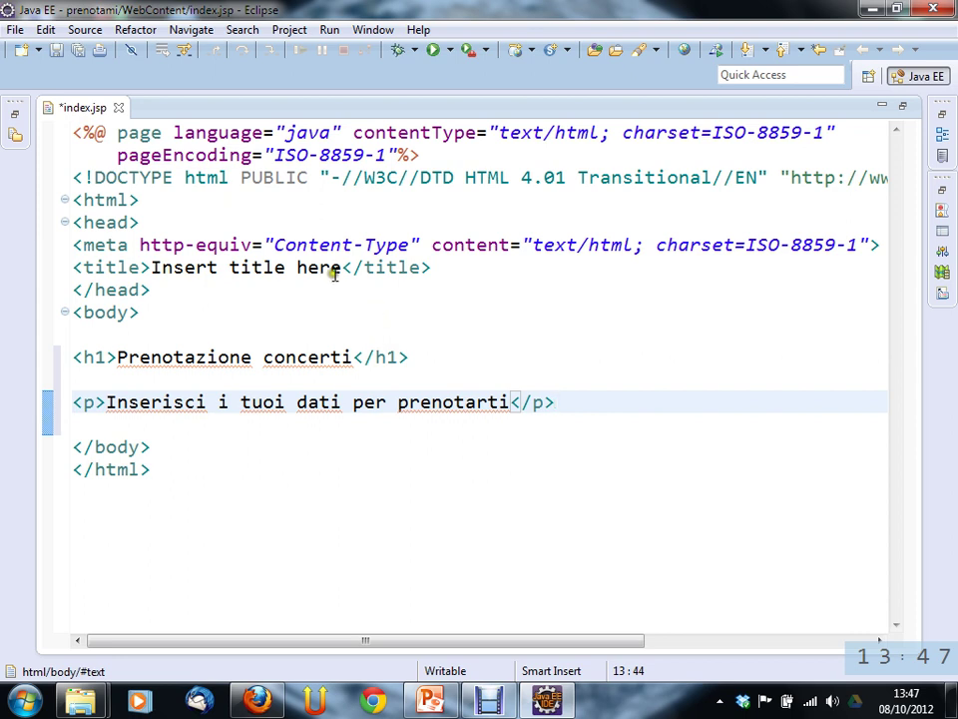
# Restore the editor to its normal size and widen it by narrowing the Project Explorer and Outline views.
pyautogui.doubleClick(87, 108)
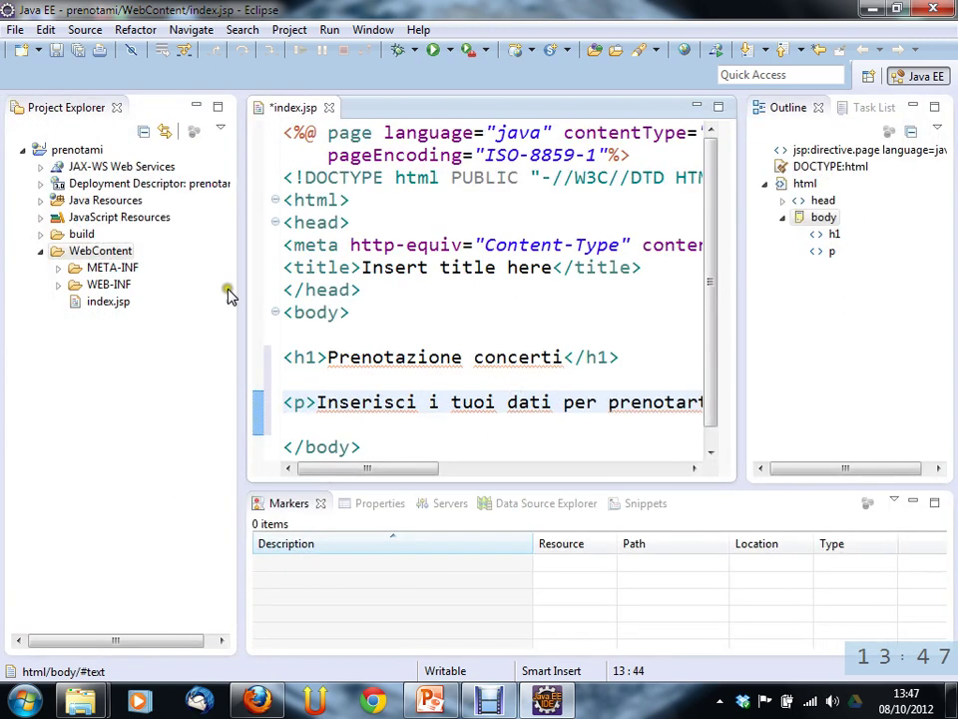
pyautogui.moveTo(242, 290); pyautogui.dragTo(190, 292)
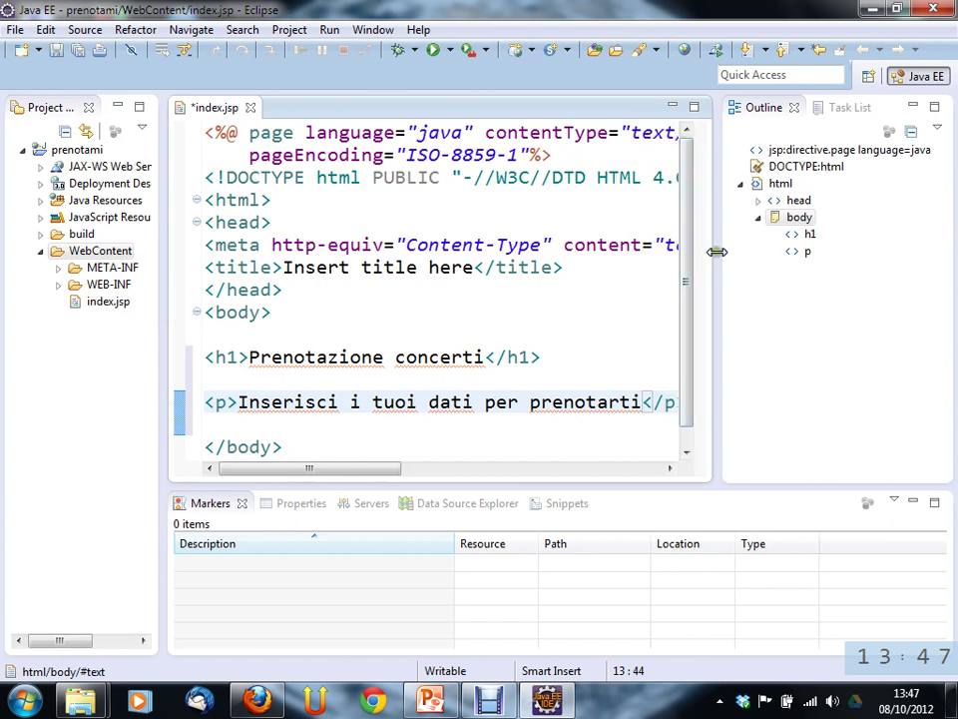
pyautogui.moveTo(717, 251); pyautogui.dragTo(745, 253)
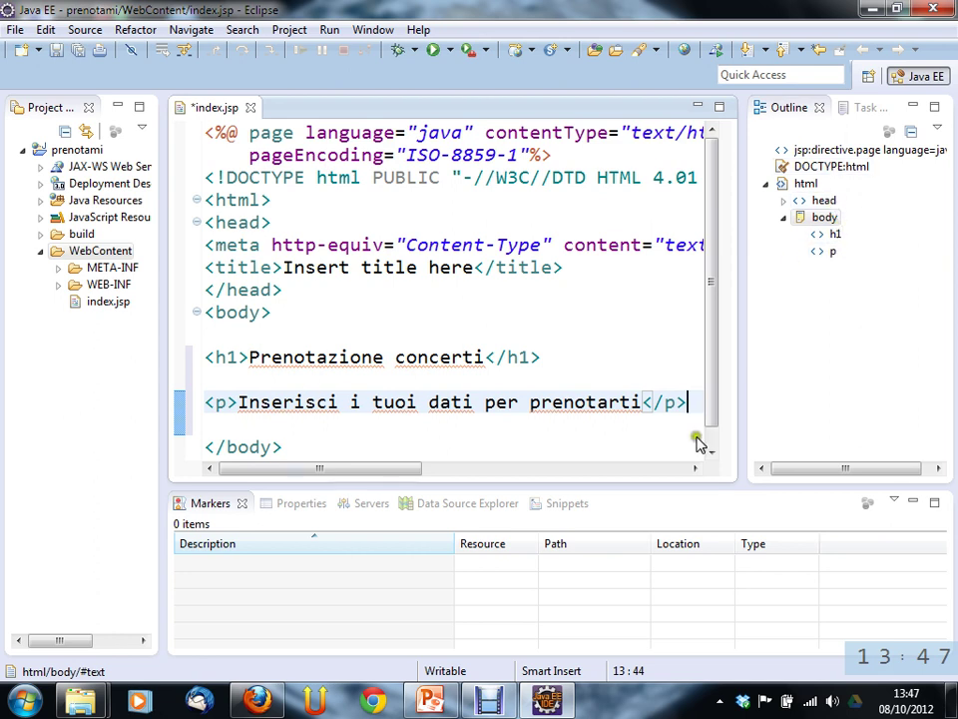
# Examine how the h1 and p elements in the Outline correspond to the code, and which actions p offers.
pyautogui.click(840, 265)
pyautogui.click(834, 255)
pyautogui.click(827, 234)
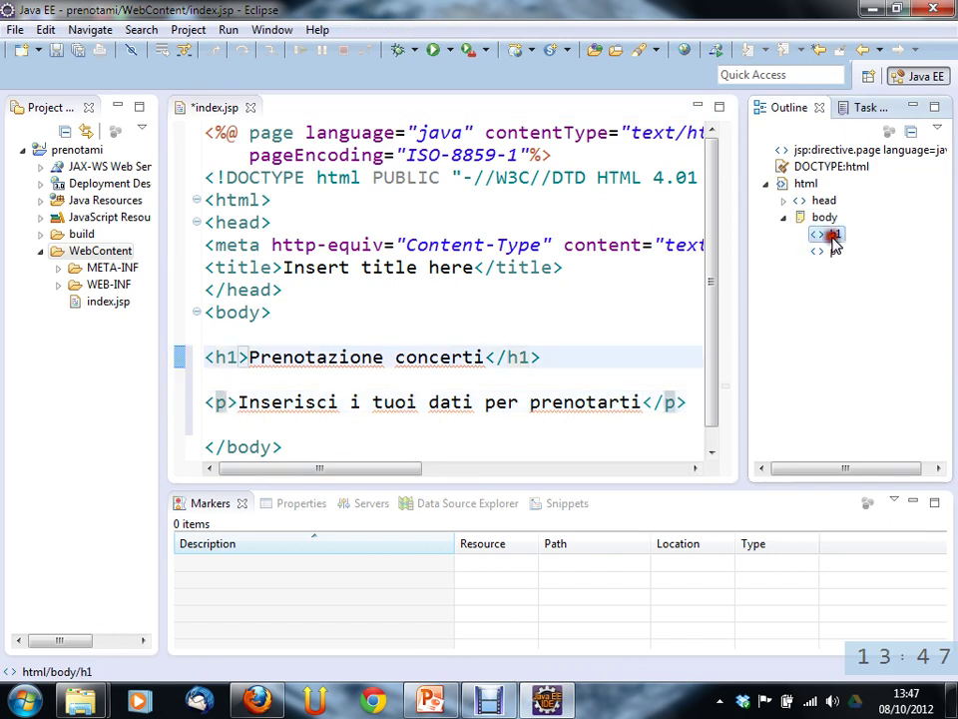
pyautogui.click(825, 260)
pyautogui.rightClick(824, 259)
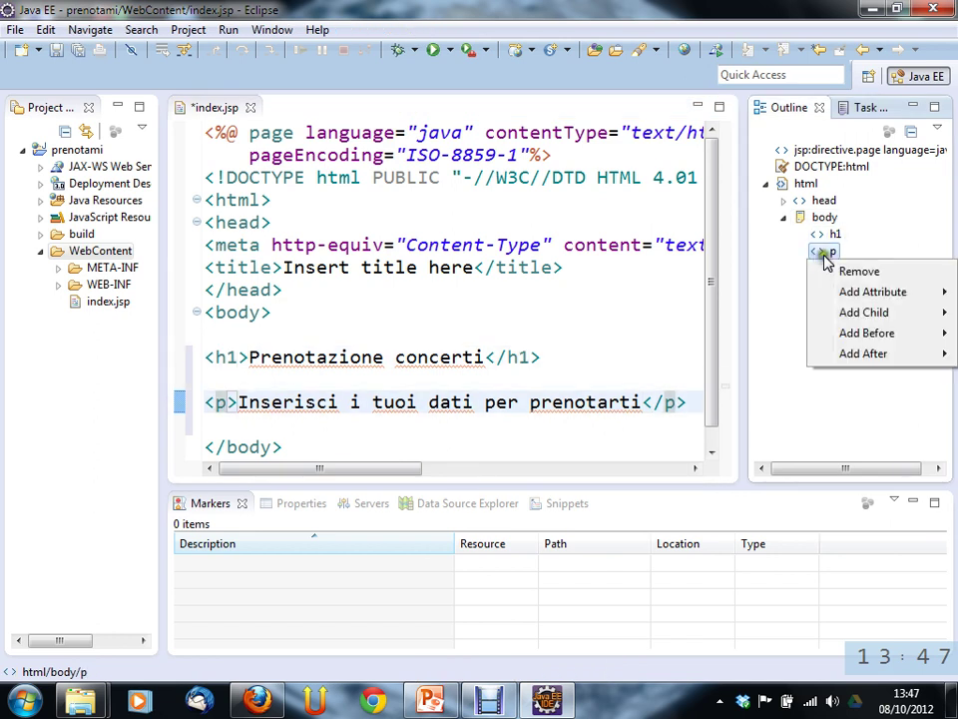
pyautogui.click(829, 236)
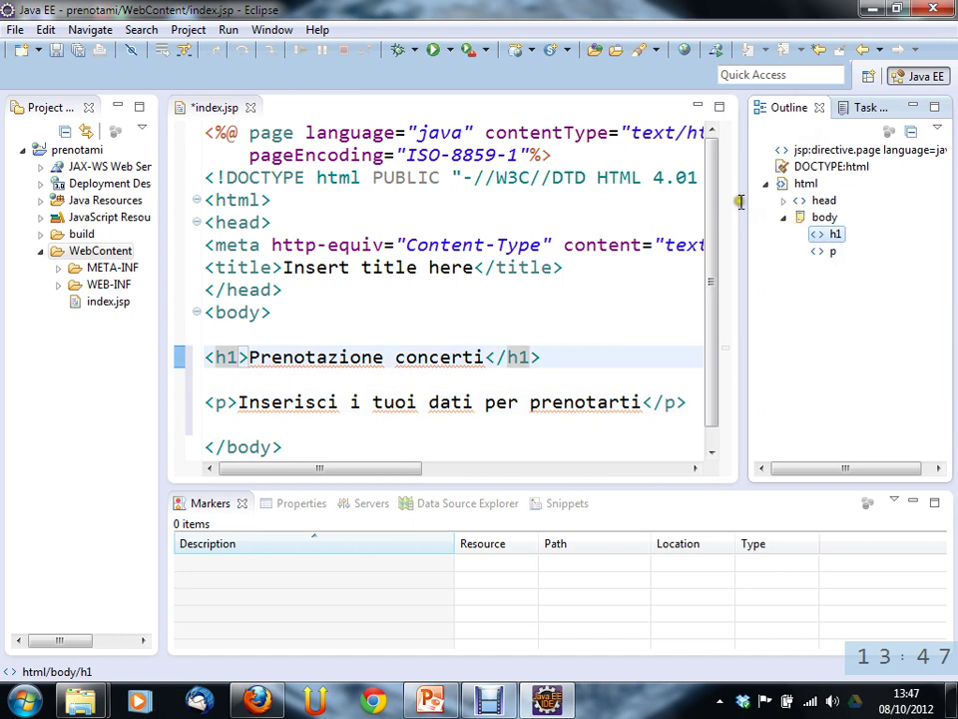
# Maximize the index.jsp editor and save the file.
pyautogui.doubleClick(209, 108)
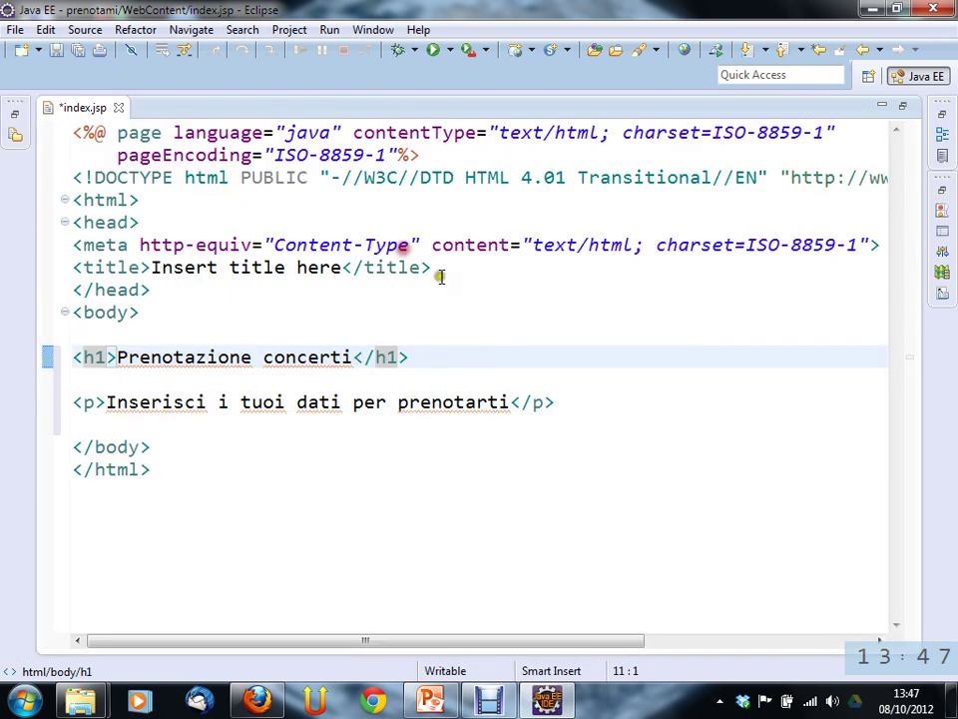
pyautogui.click(56, 49)
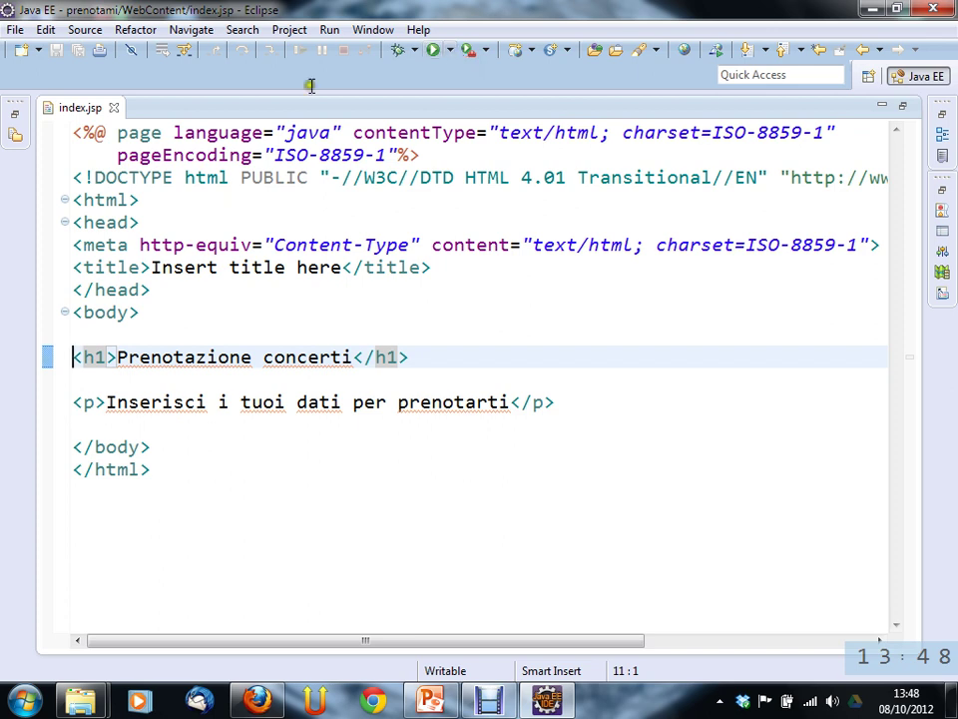
# Restore the editor to its normal size and check which run options index.jsp offers in the Project Explorer.
pyautogui.doubleClick(77, 110)
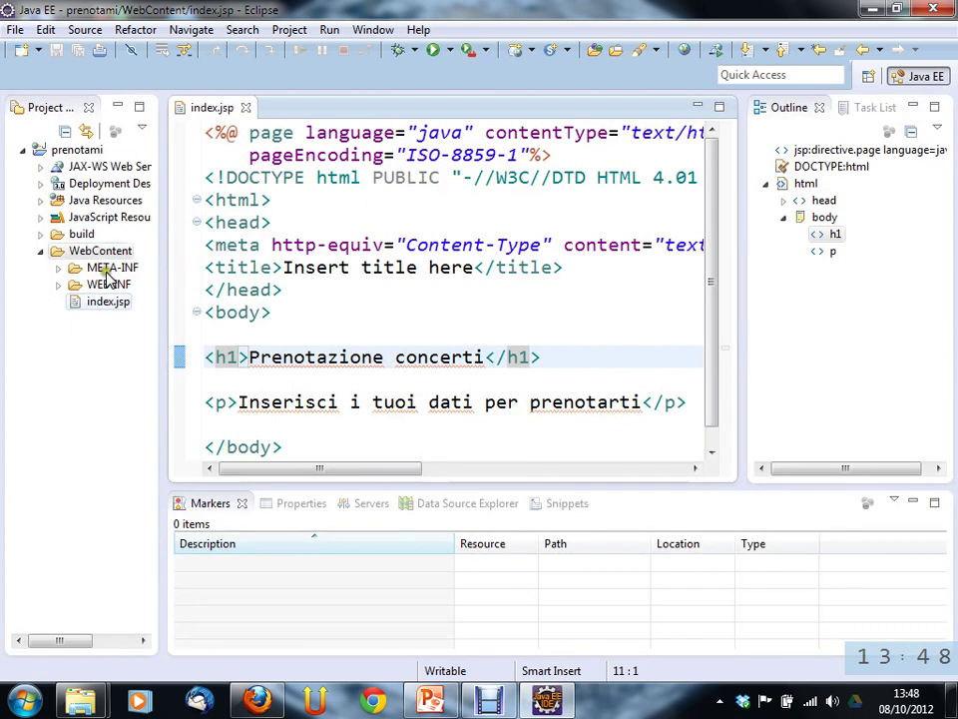
pyautogui.rightClick(107, 305)
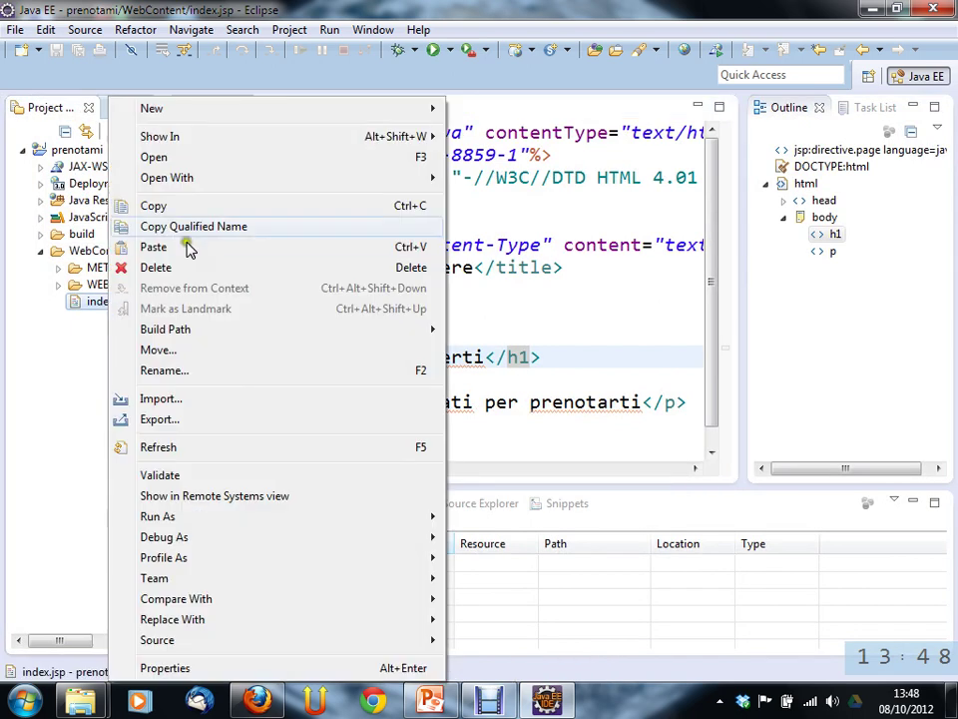
pyautogui.moveTo(294, 524)
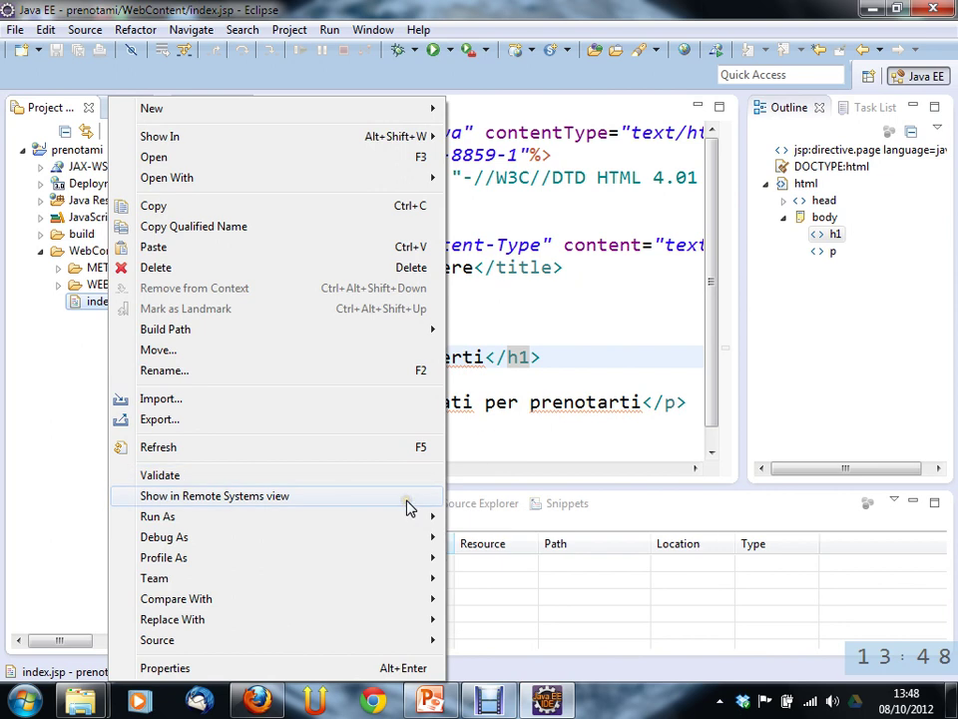
pyautogui.moveTo(391, 513)
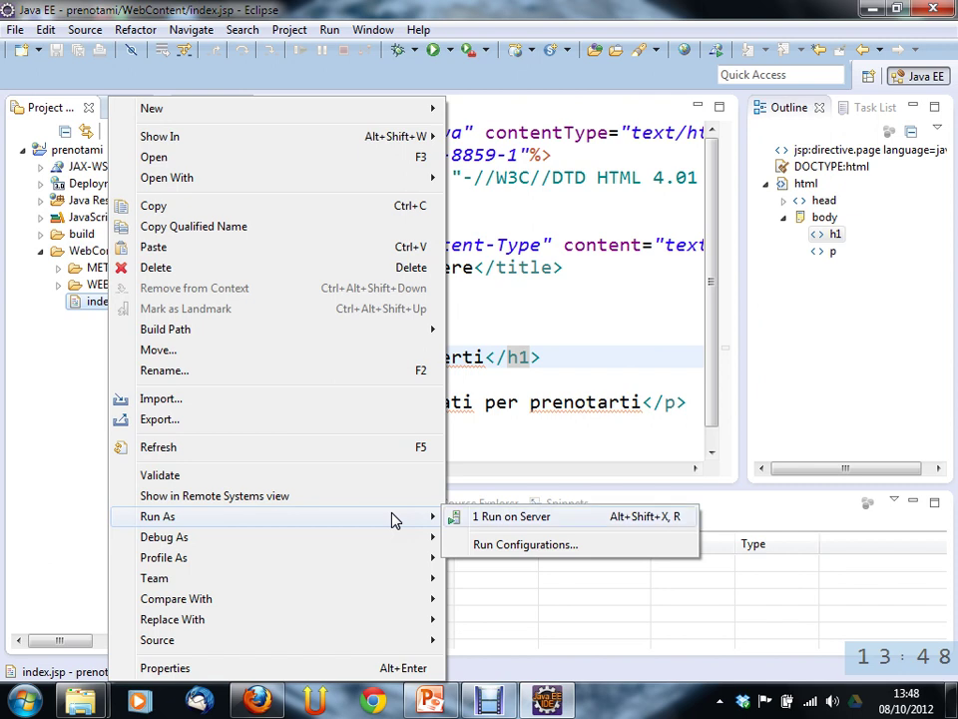
pyautogui.rightClick(92, 287)
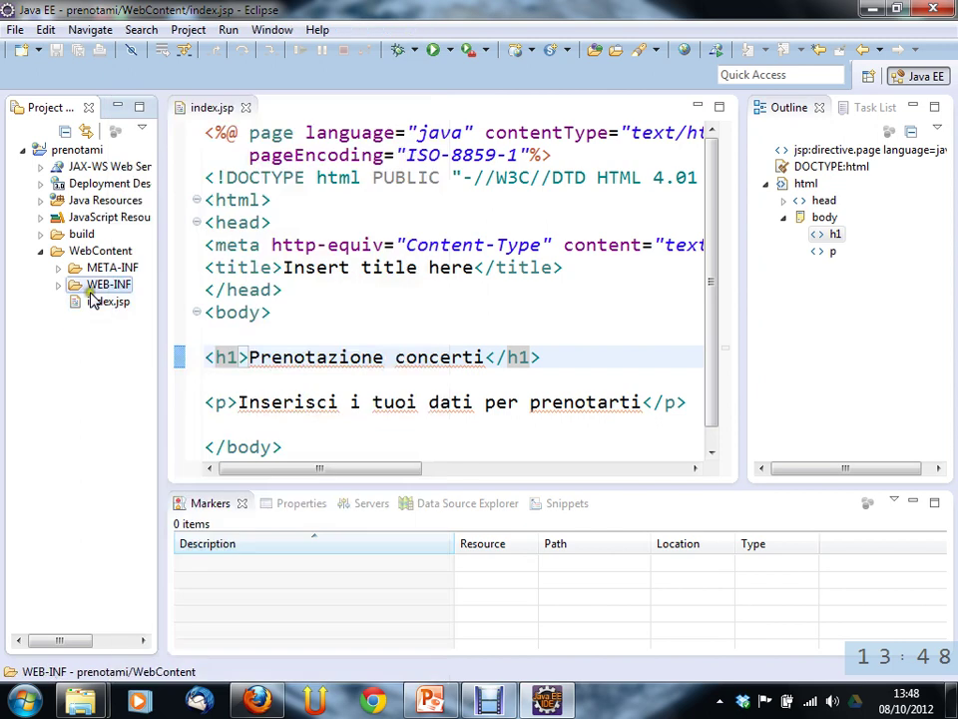
pyautogui.rightClick(85, 305)
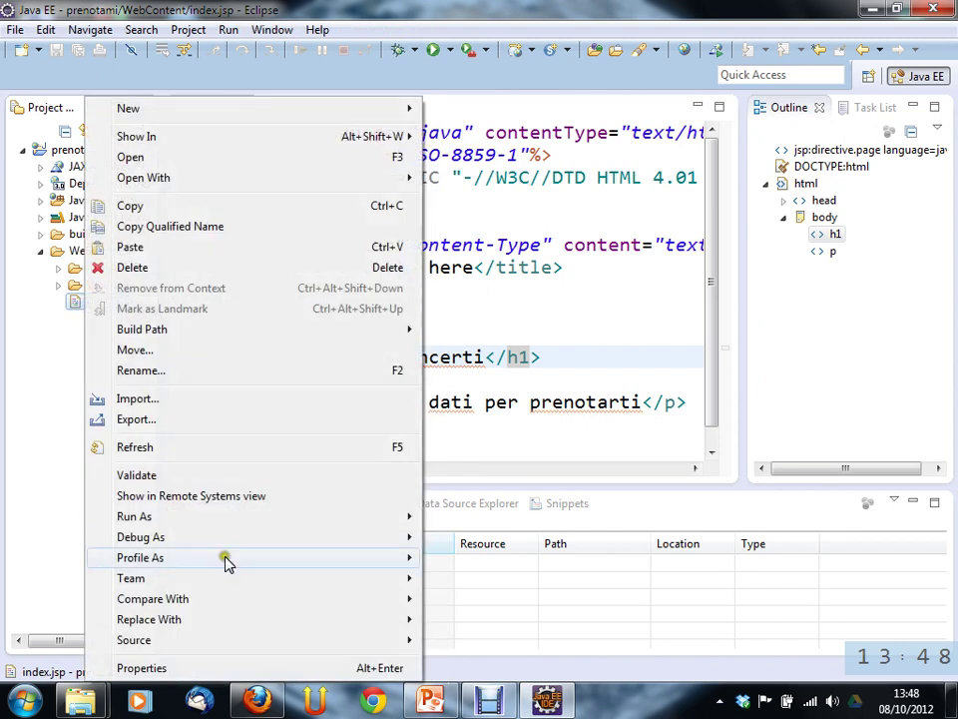
pyautogui.moveTo(242, 521)
pyautogui.click(489, 403)
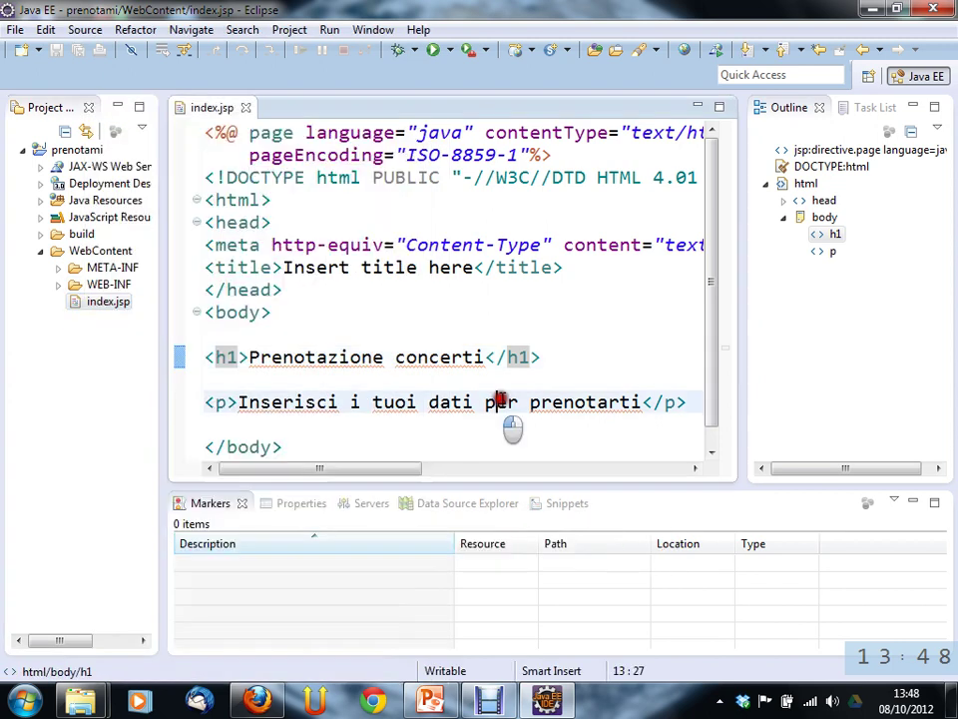
# Run index.jsp on a manually defined Tomcat v7.0 server at localhost, with prenotami as the configured resource.
pyautogui.click(449, 51)
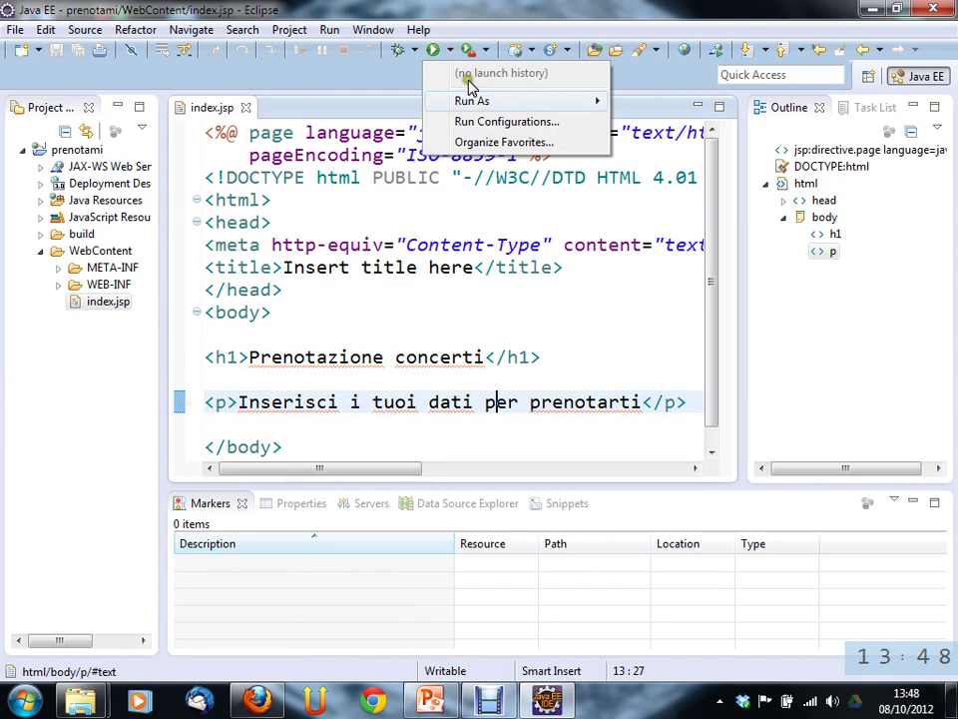
pyautogui.moveTo(480, 102)
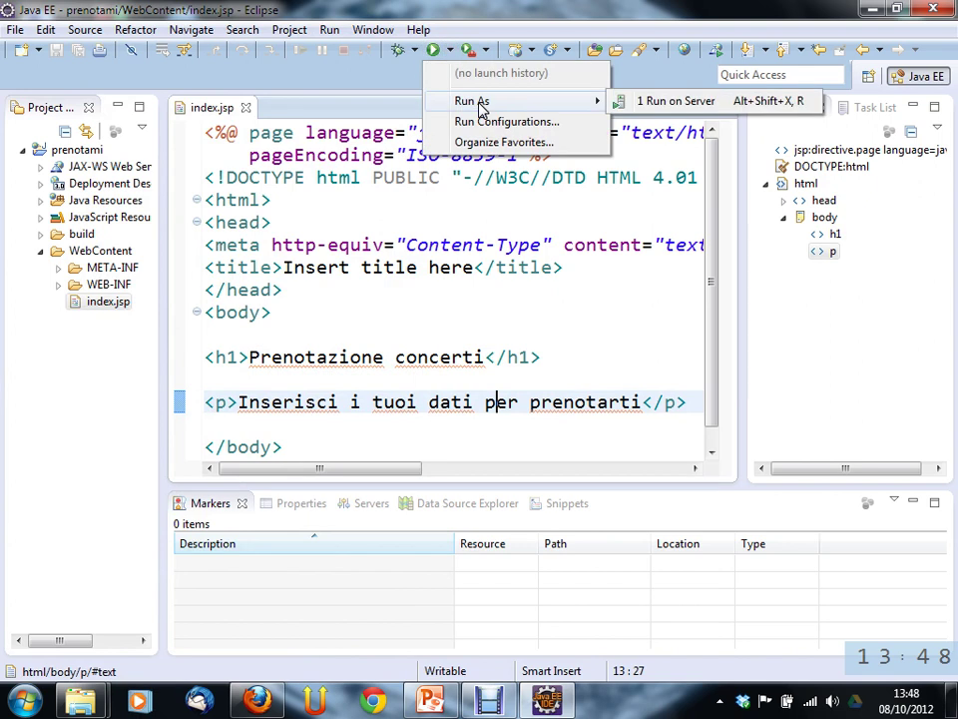
pyautogui.click(653, 103)
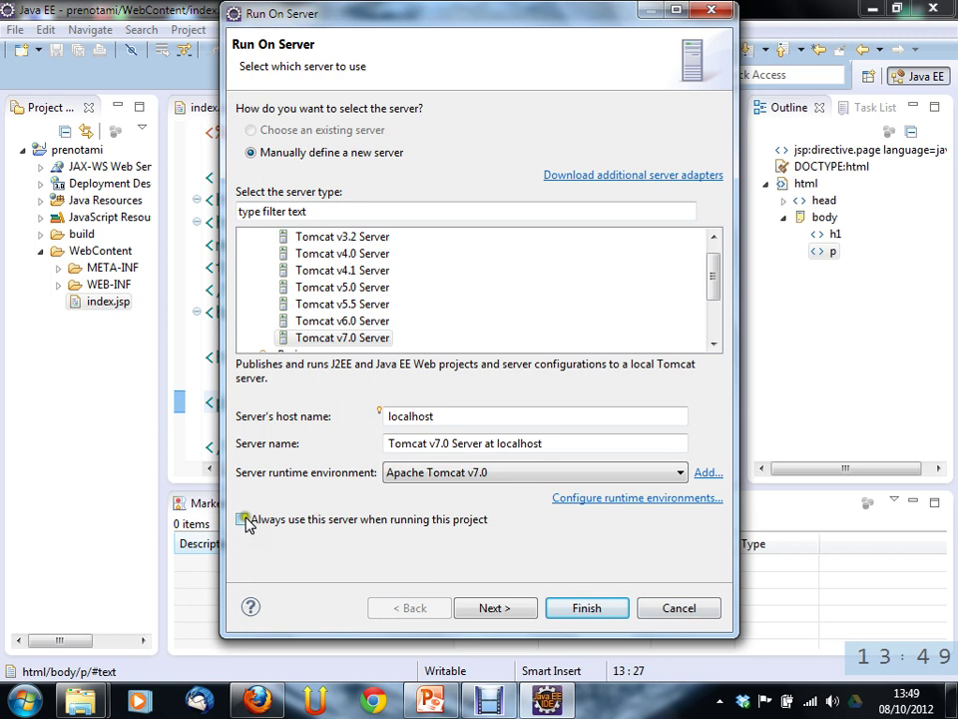
pyautogui.click(493, 609)
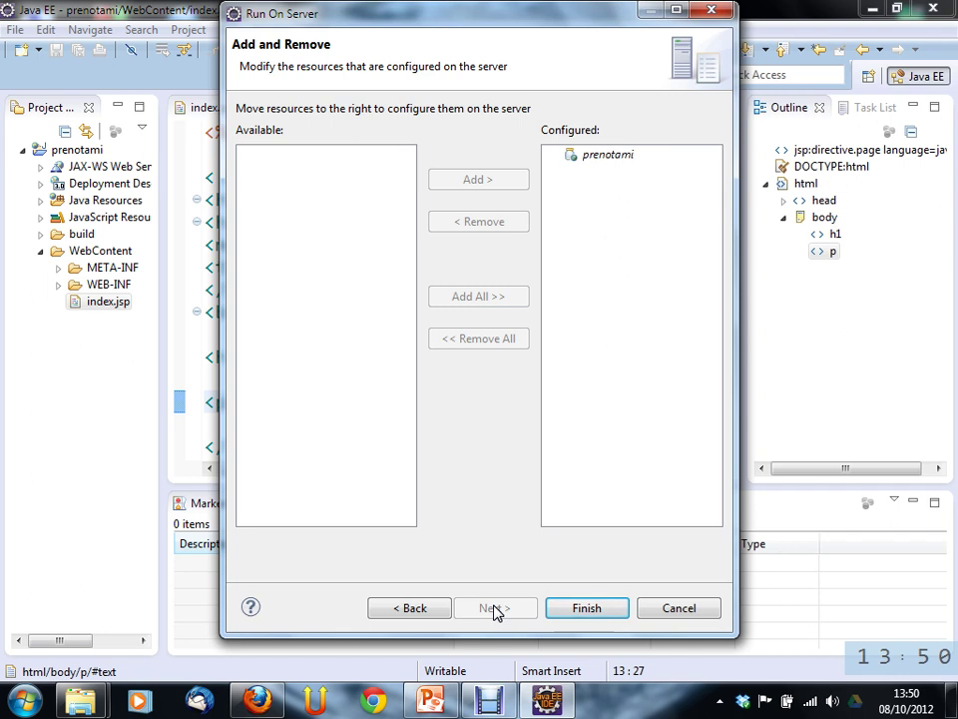
pyautogui.click(587, 611)
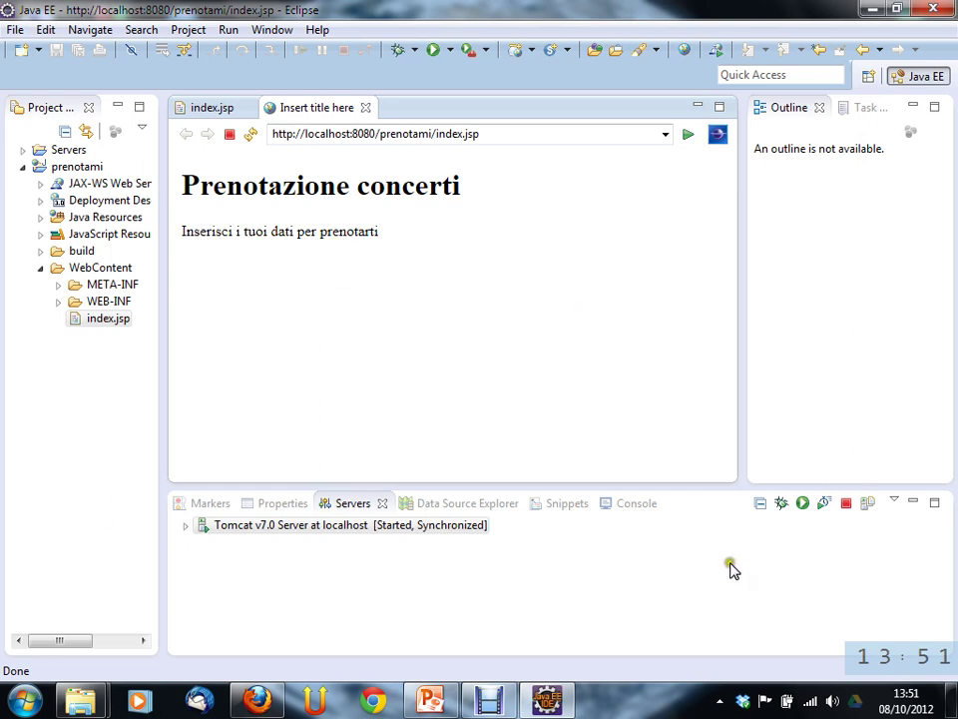
# Examine the Tomcat startup log in the enlarged Console, then return to the normal layout.
pyautogui.click(652, 511)
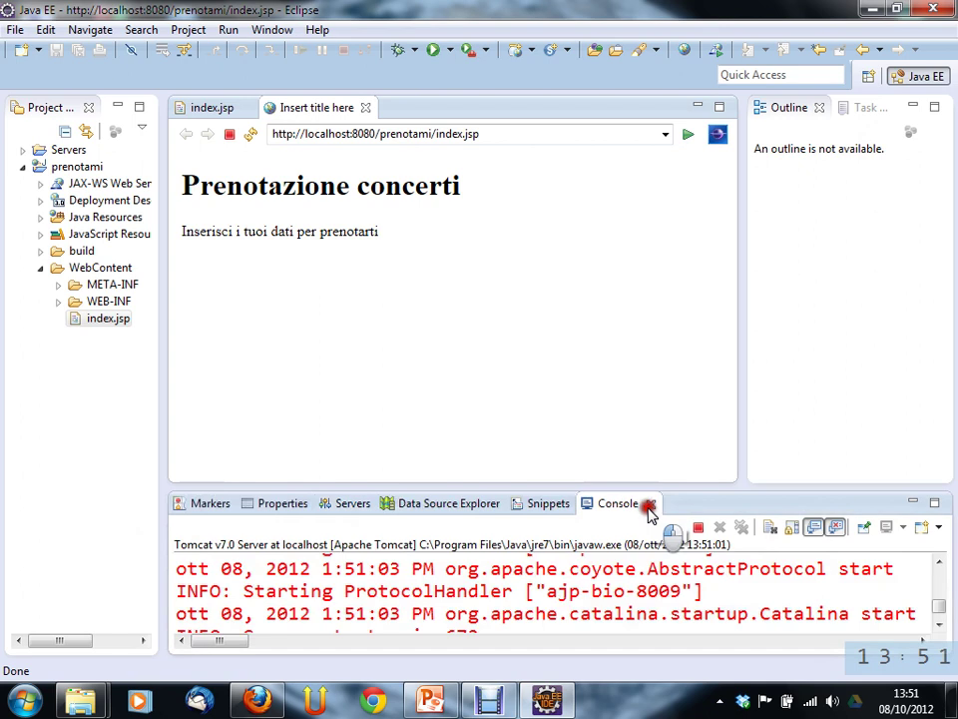
pyautogui.doubleClick(618, 503)
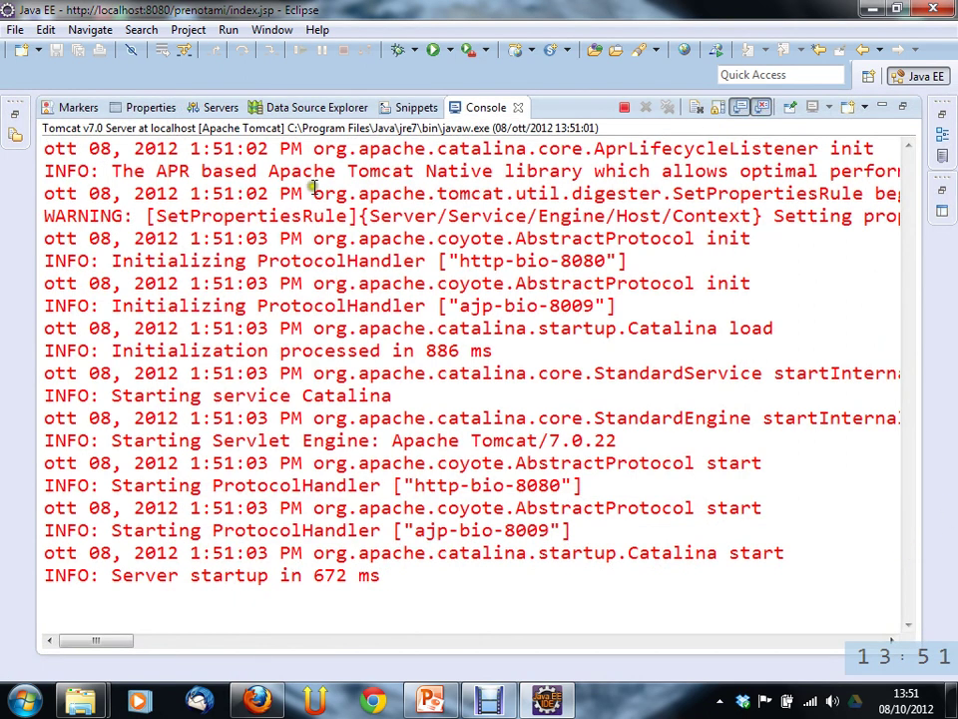
pyautogui.moveTo(316, 148); pyautogui.dragTo(391, 552)
pyautogui.click(497, 602)
pyautogui.doubleClick(477, 107)
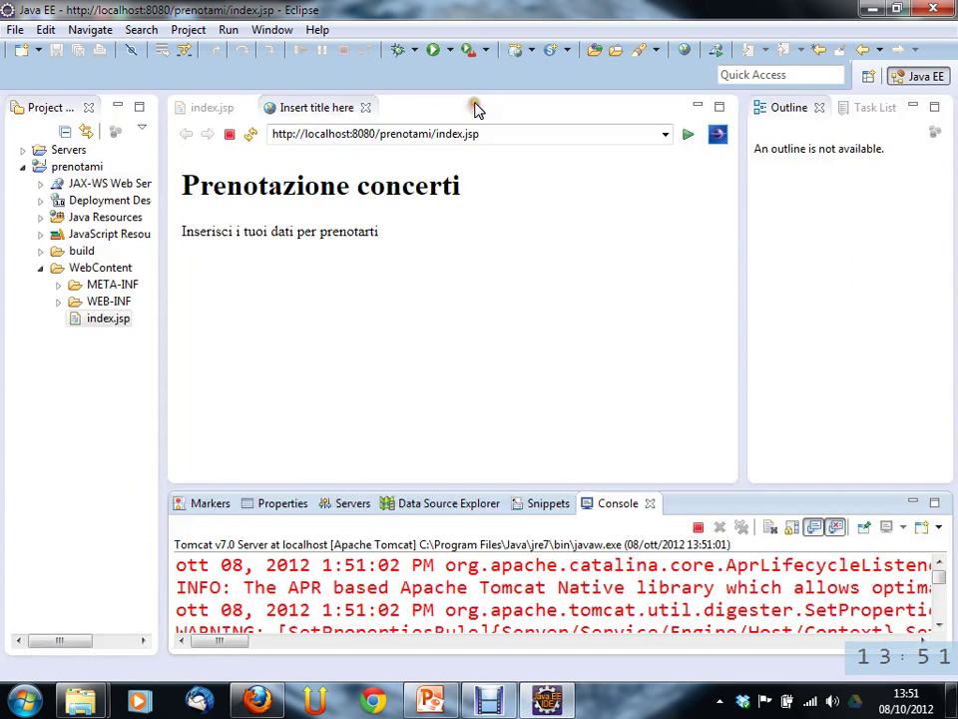
# Check the Tomcat server's status in the Servers view, expand its modules and review the actions for prenotami.
pyautogui.click(343, 506)
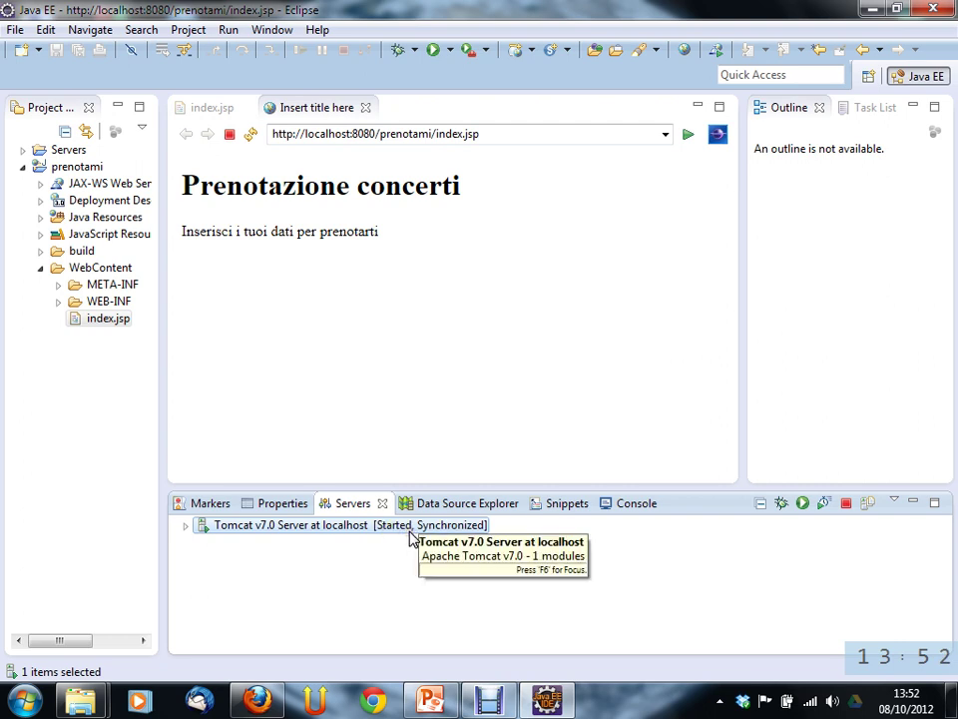
pyautogui.click(455, 544)
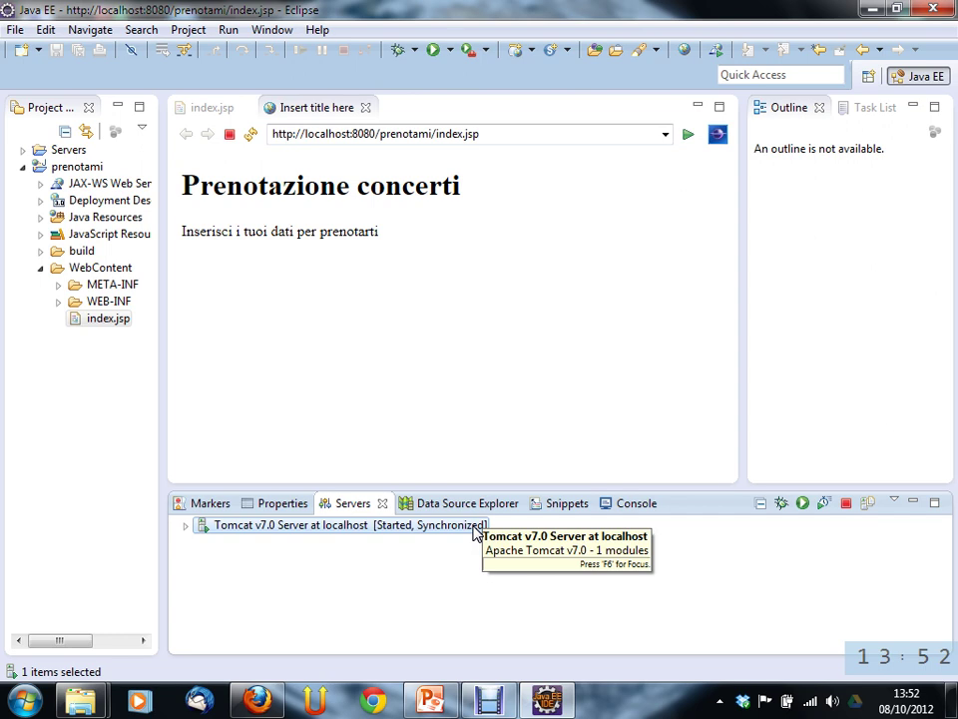
pyautogui.click(183, 530)
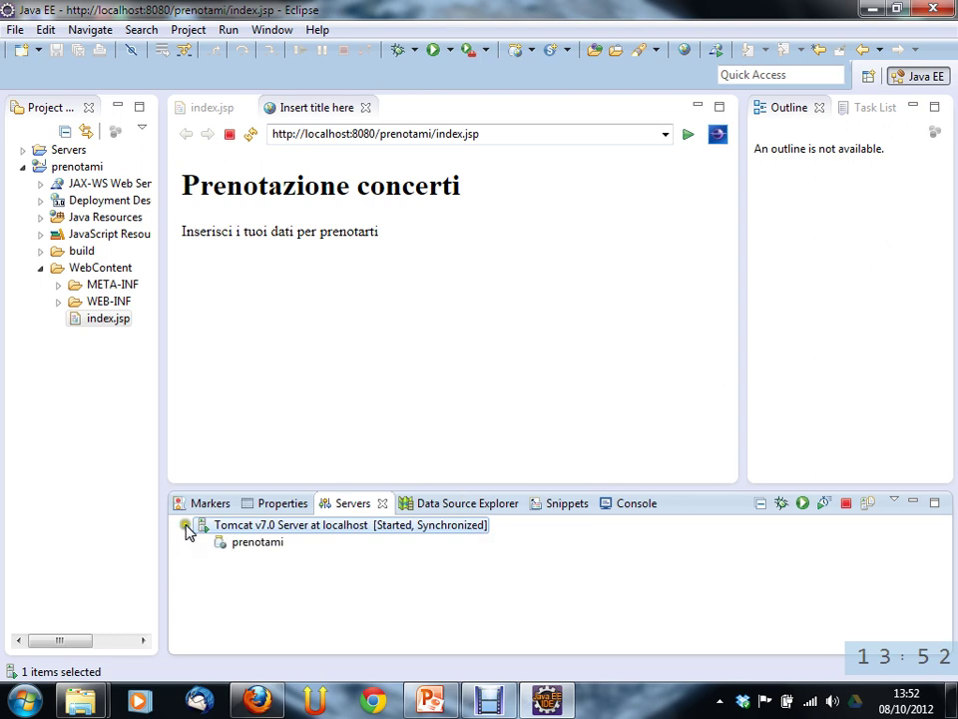
pyautogui.click(268, 545)
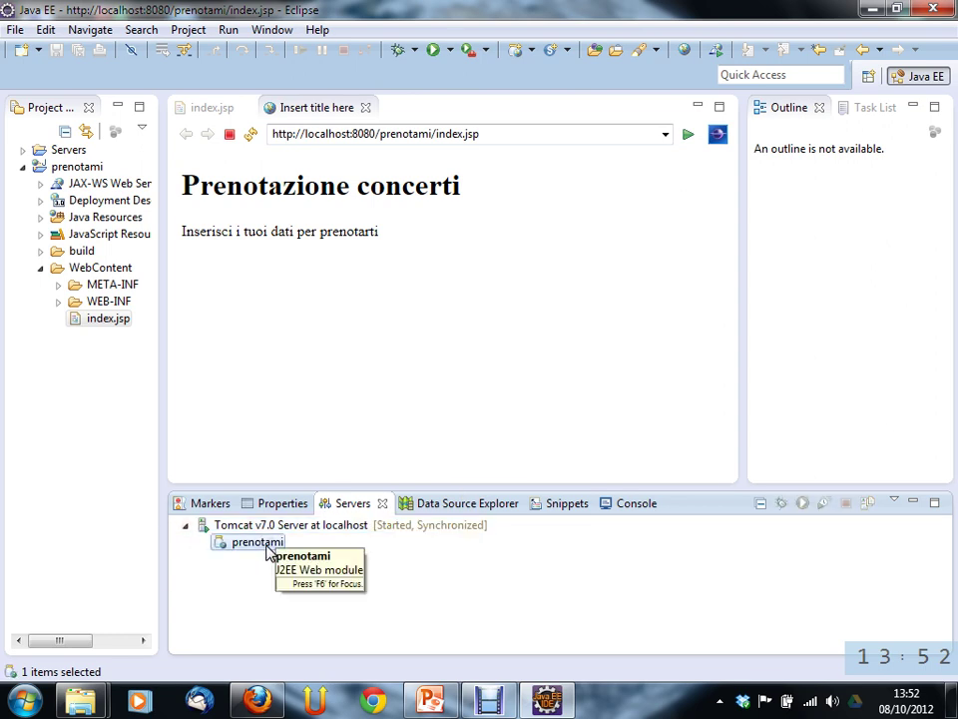
pyautogui.rightClick(267, 551)
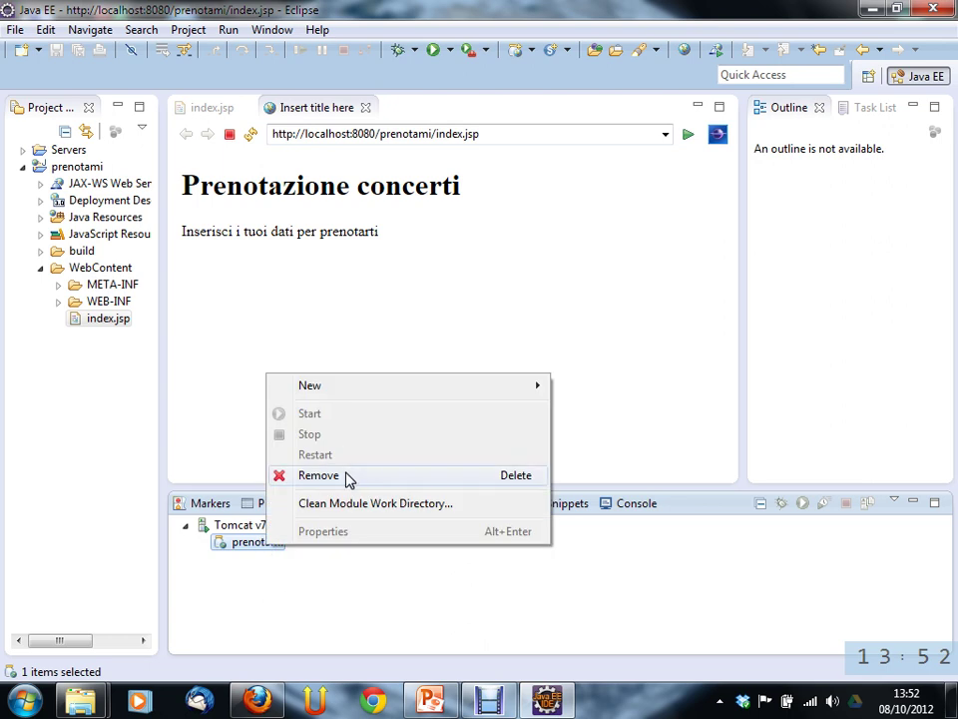
pyautogui.click(261, 600)
# Review the actions available for the Tomcat v7.0 server, compare it with its prenotami module and collapse the server entry.
pyautogui.rightClick(249, 526)
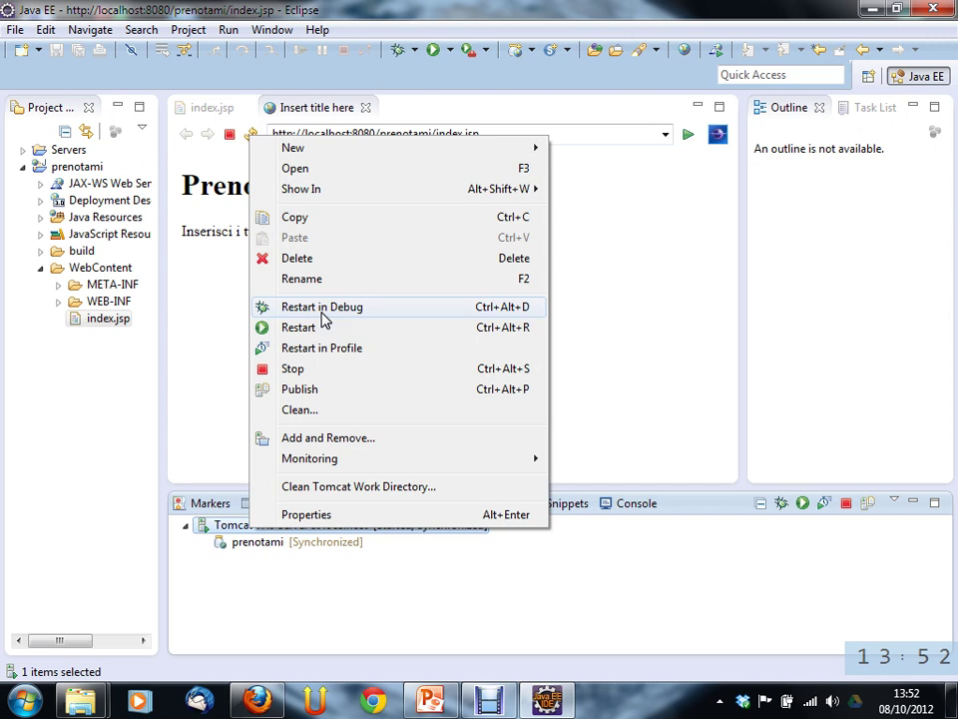
pyautogui.click(415, 586)
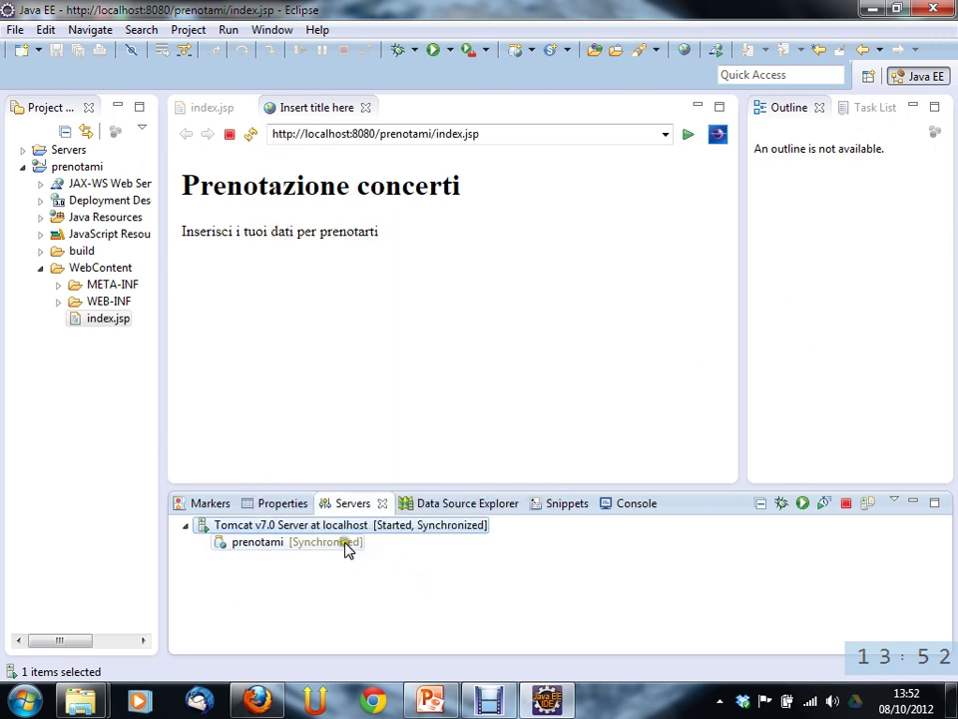
pyautogui.click(277, 542)
pyautogui.click(274, 525)
pyautogui.click(276, 542)
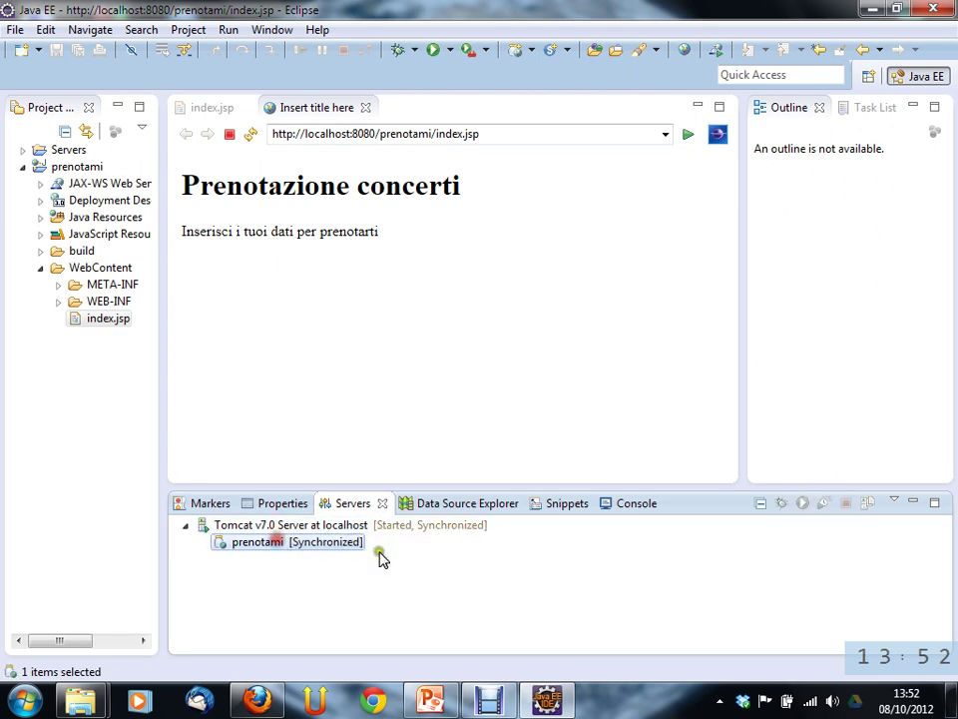
pyautogui.click(315, 525)
pyautogui.click(186, 527)
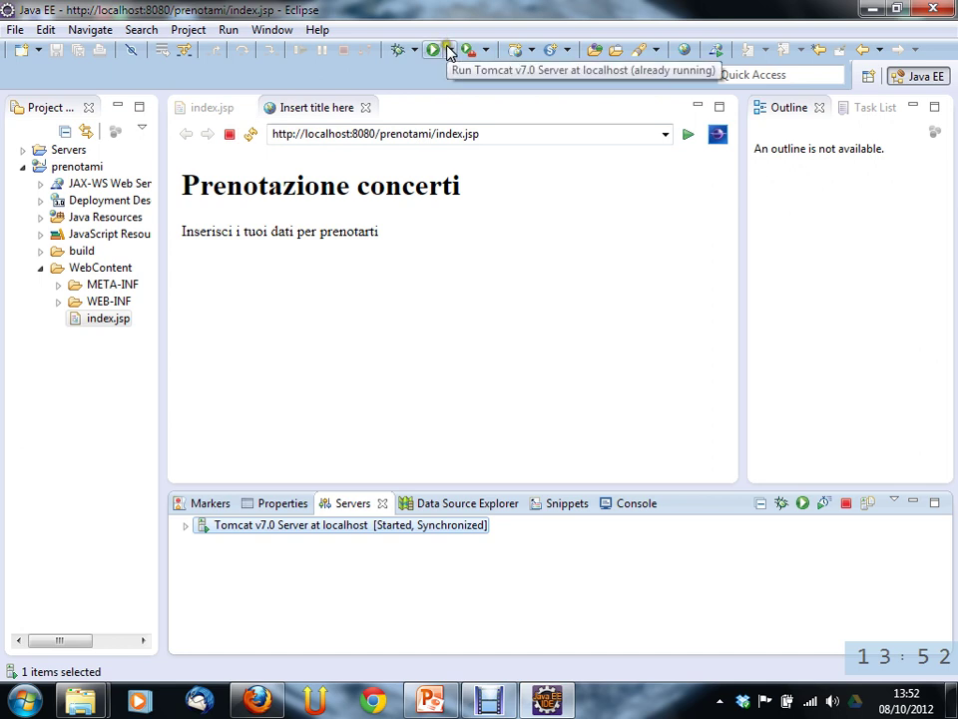
# Check which web browsers Eclipse can use to display the running page, keeping the current choice.
pyautogui.click(318, 114)
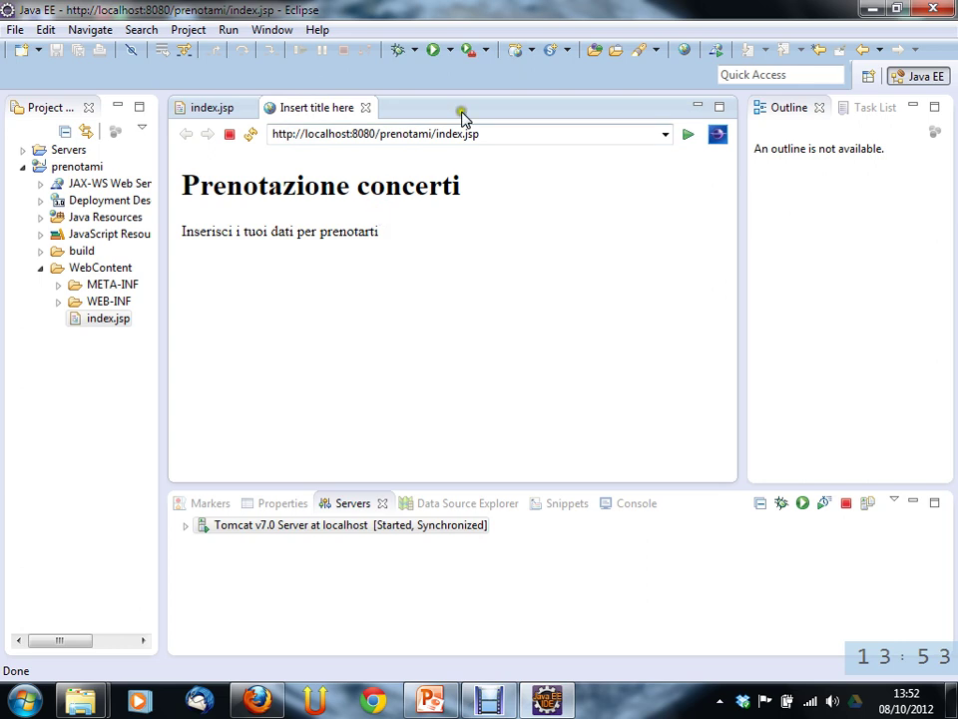
pyautogui.click(280, 30)
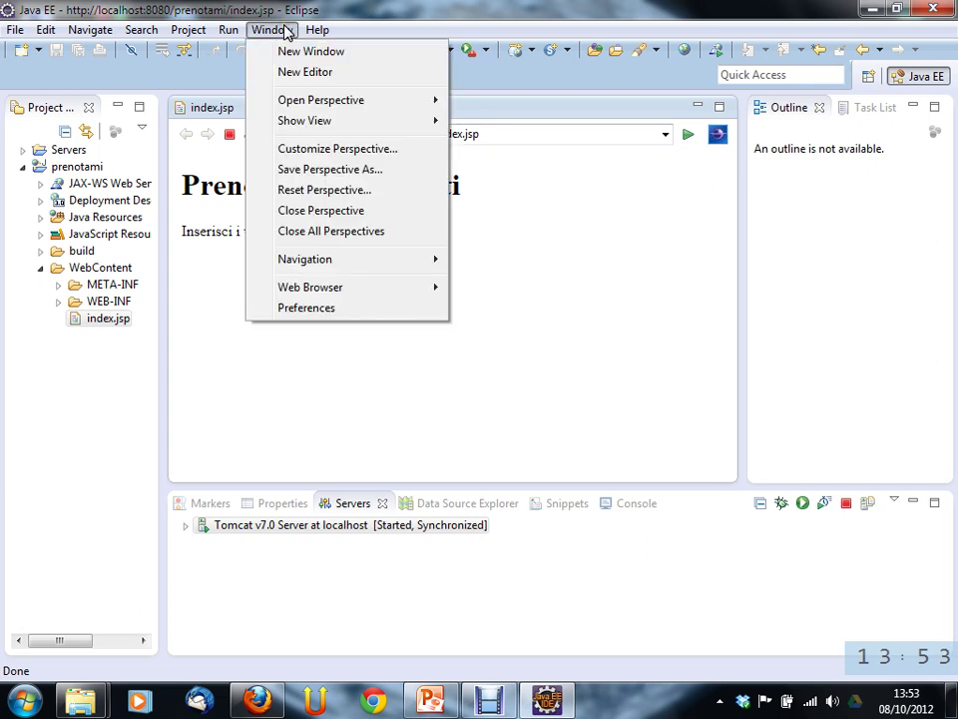
pyautogui.moveTo(347, 289)
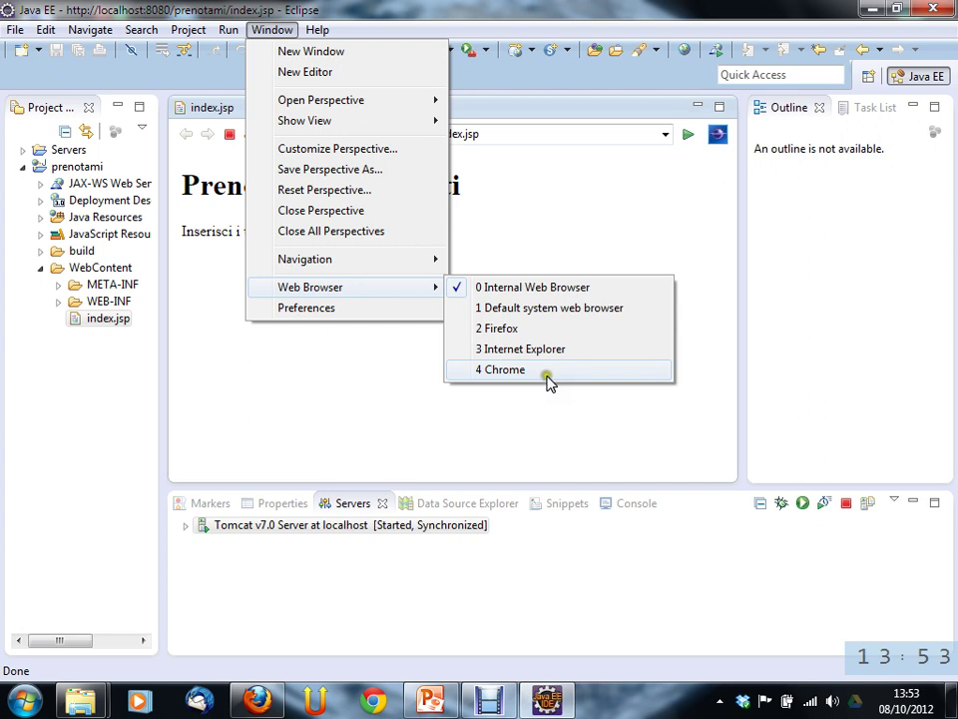
pyautogui.click(580, 259)
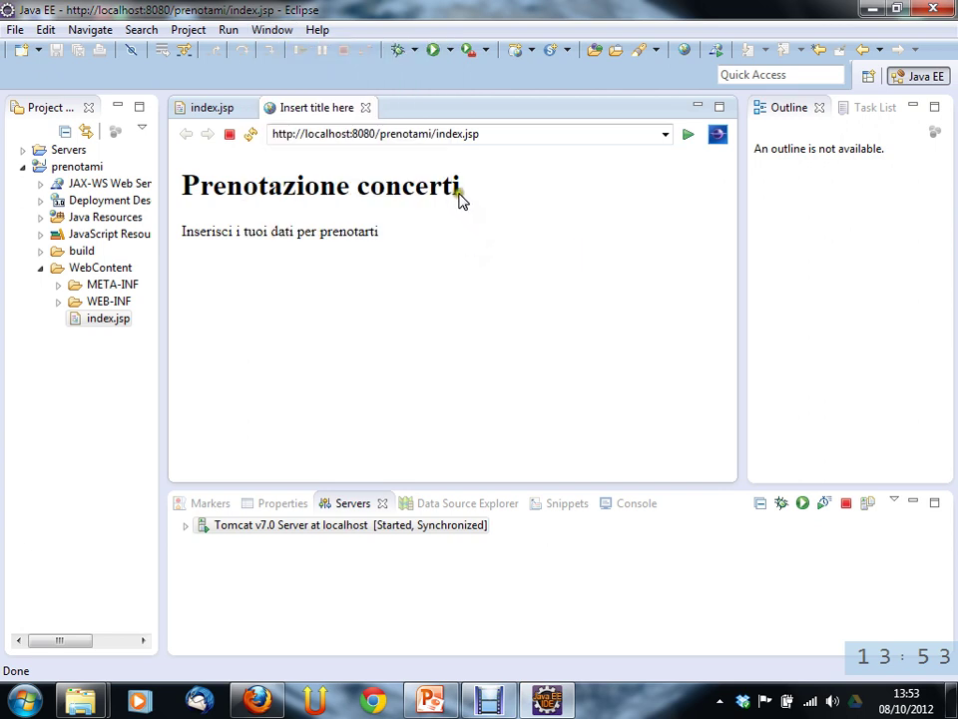
pyautogui.click(457, 524)
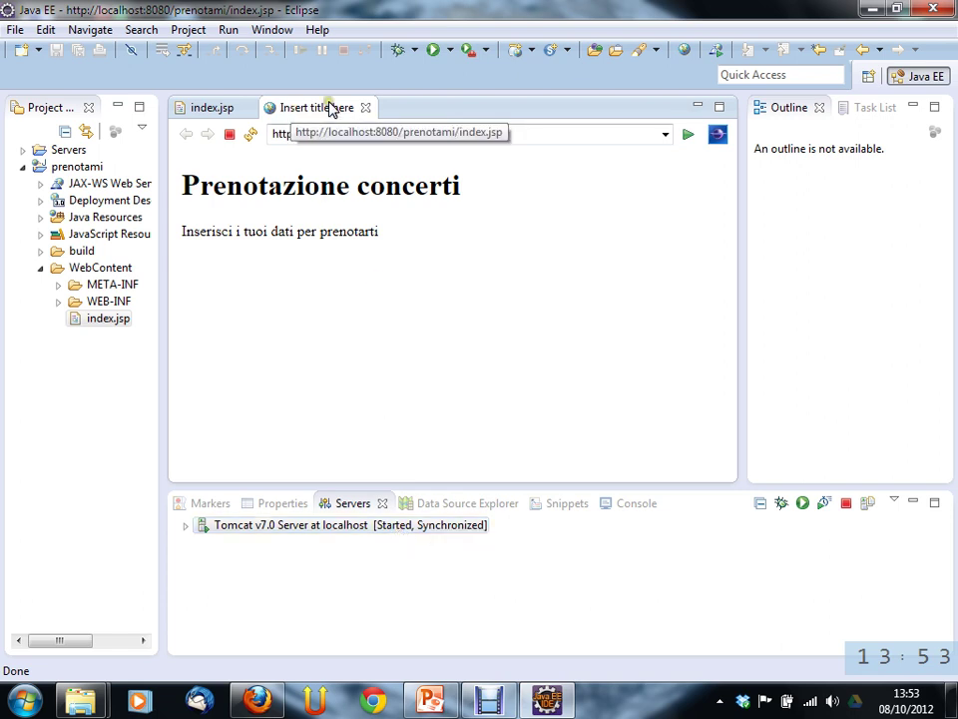
# Examine the localhost:8080 part of the running page's address and reload the page in the internal browser.
pyautogui.click(273, 133)
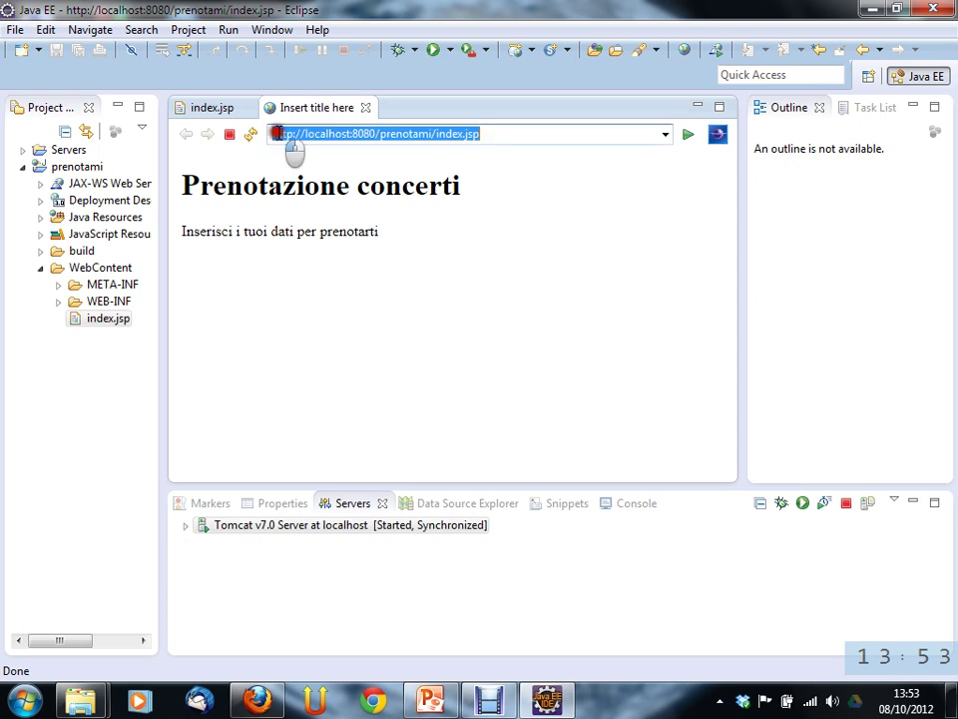
pyautogui.click(483, 133)
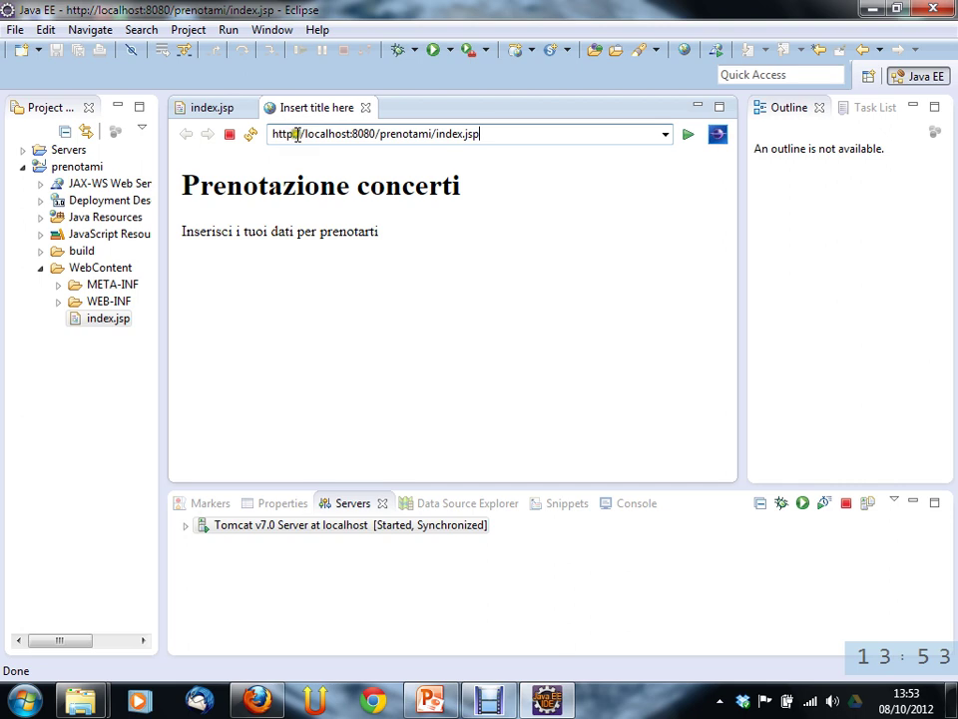
pyautogui.moveTo(305, 134); pyautogui.dragTo(384, 134)
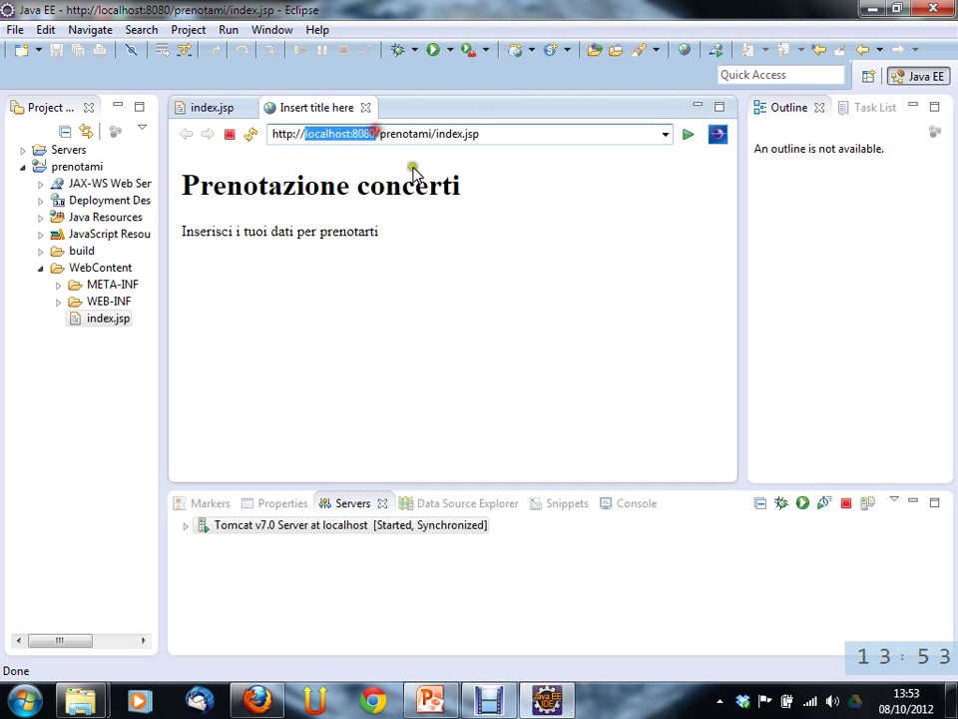
pyautogui.click(417, 217)
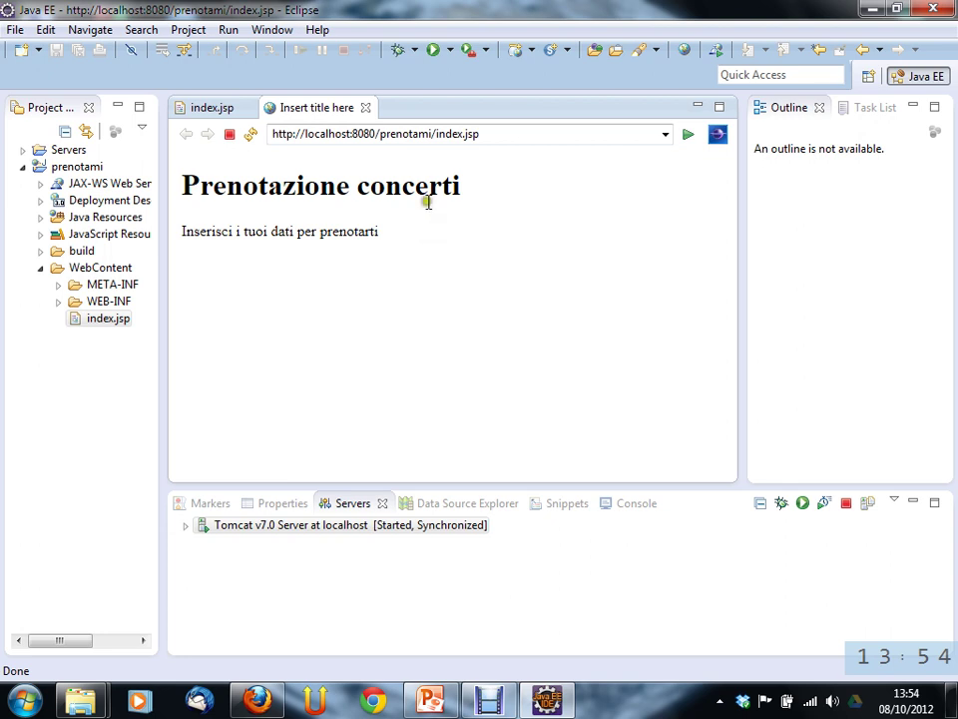
pyautogui.click(250, 135)
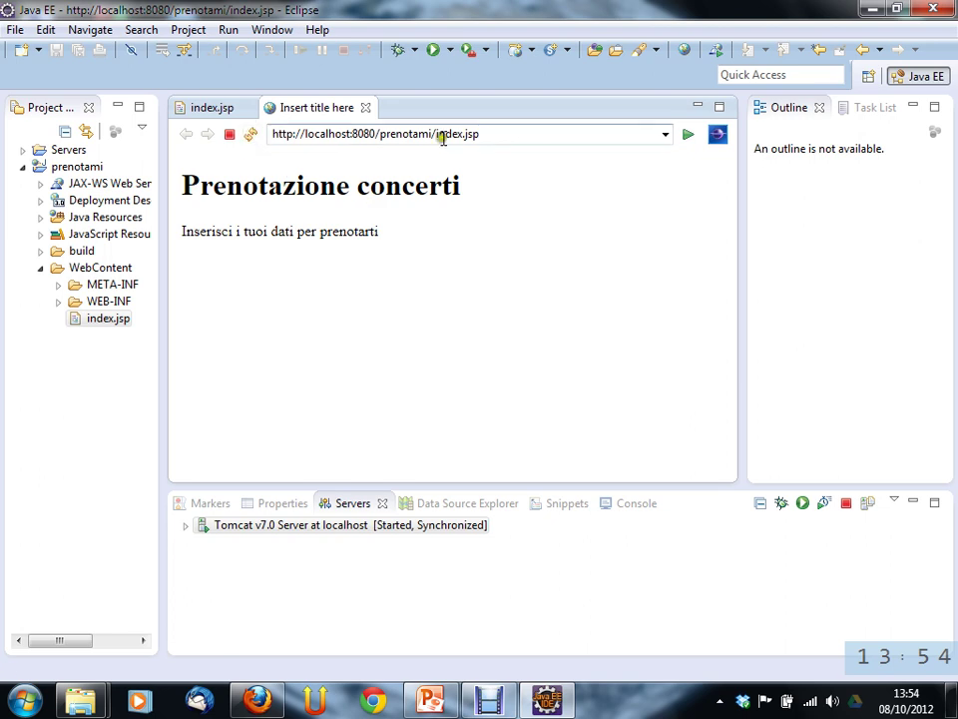
# Switch to Firefox and load localhost:8080 in a new tab to see what the server root returns.
pyautogui.click(254, 702)
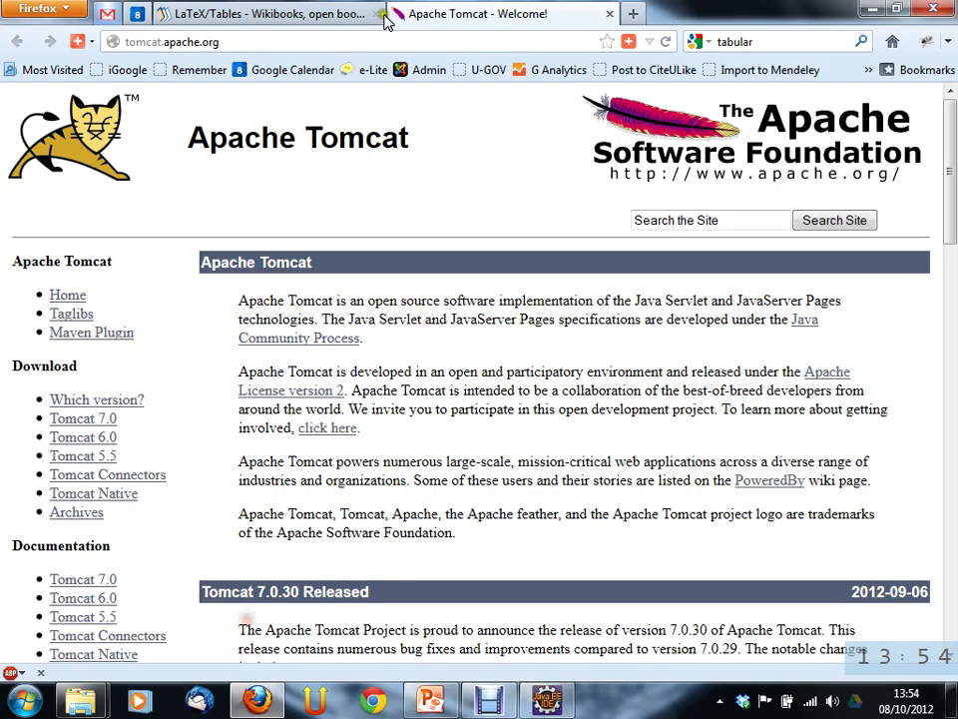
pyautogui.click(620, 14)
pyautogui.write('localhost/')
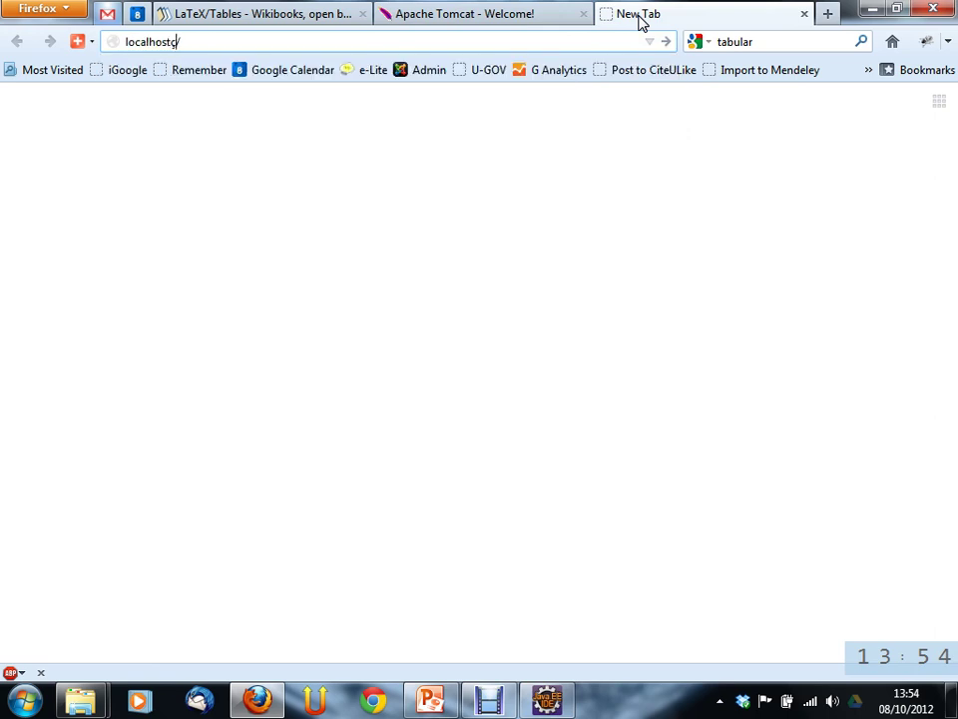
pyautogui.press('BackSpace')
pyautogui.write(':8080')
pyautogui.press('Return')
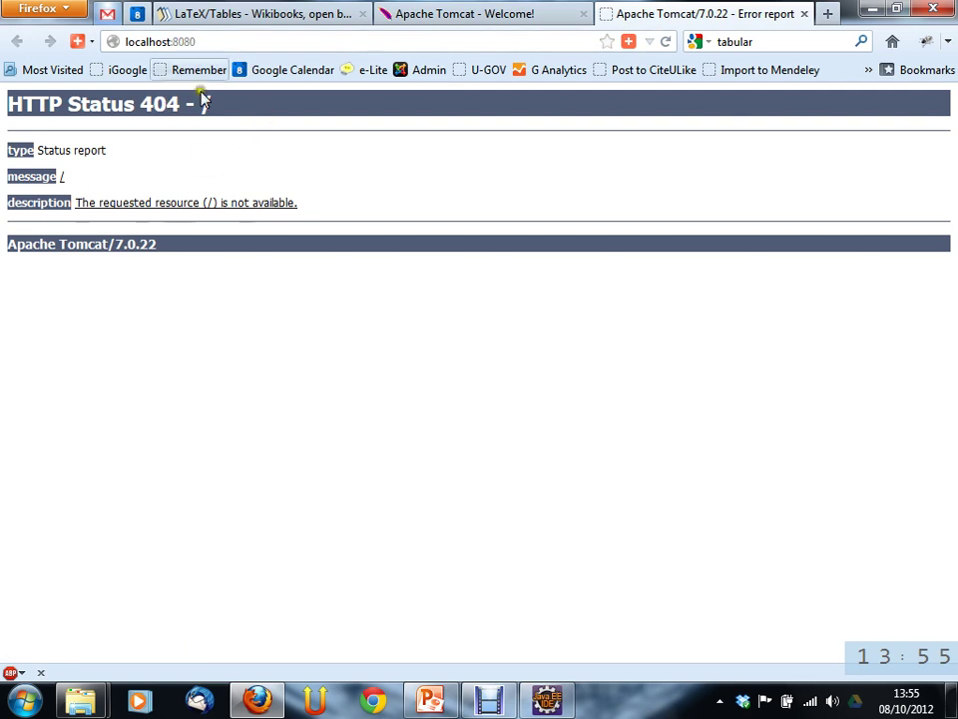
# Examine the path in the page heading and load localhost:8080/prenotami in the same tab.
pyautogui.click(232, 44)
pyautogui.moveTo(204, 104); pyautogui.dragTo(242, 122)
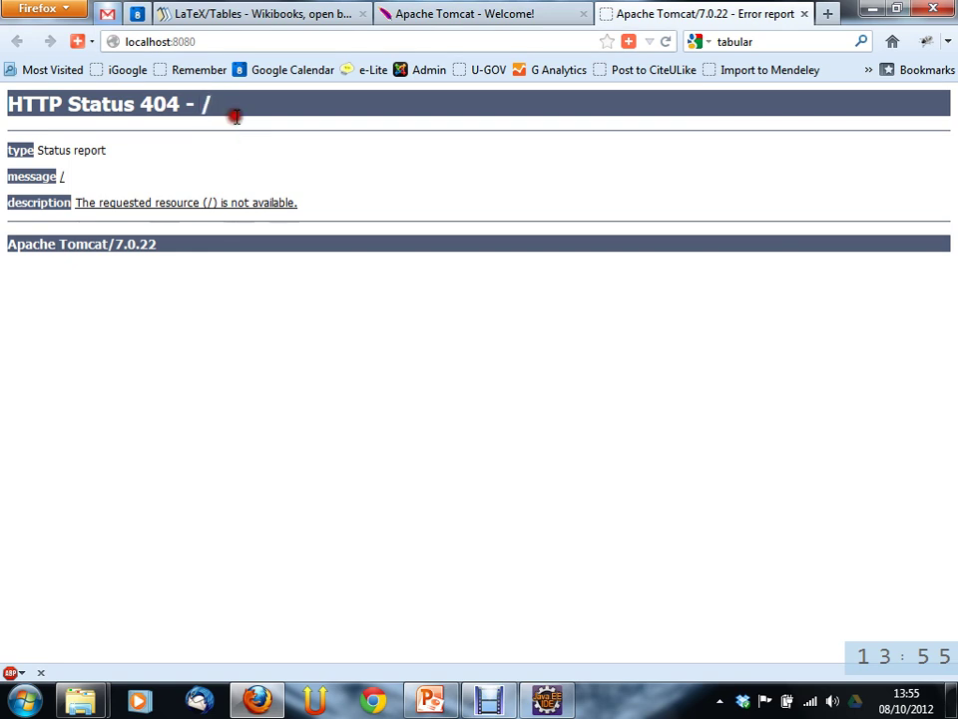
pyautogui.click(229, 41)
pyautogui.click(231, 41)
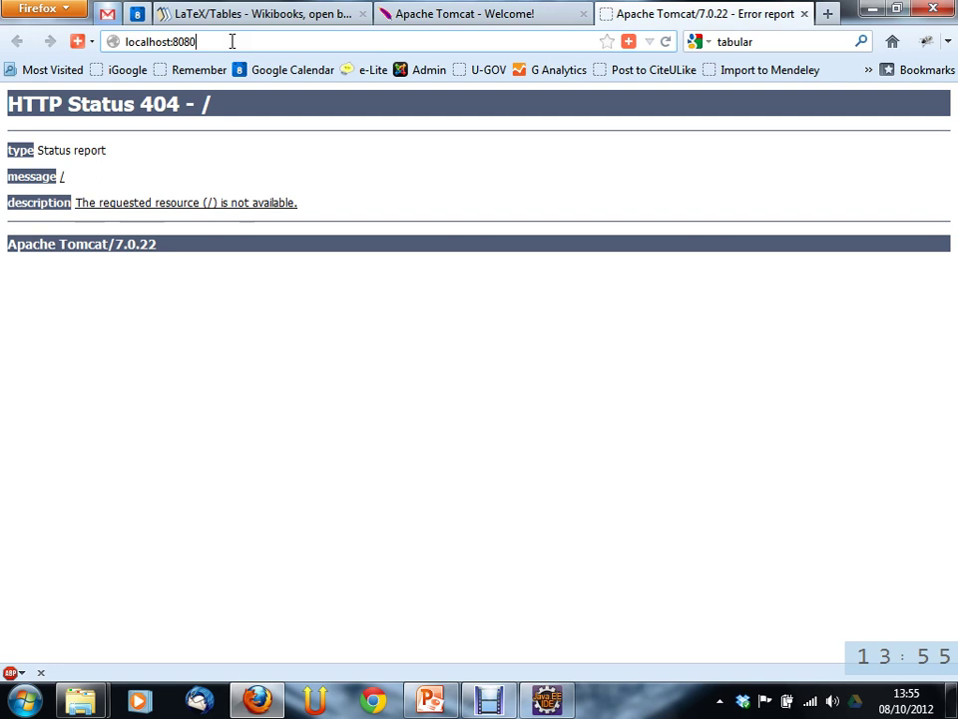
pyautogui.write('/prenotami')
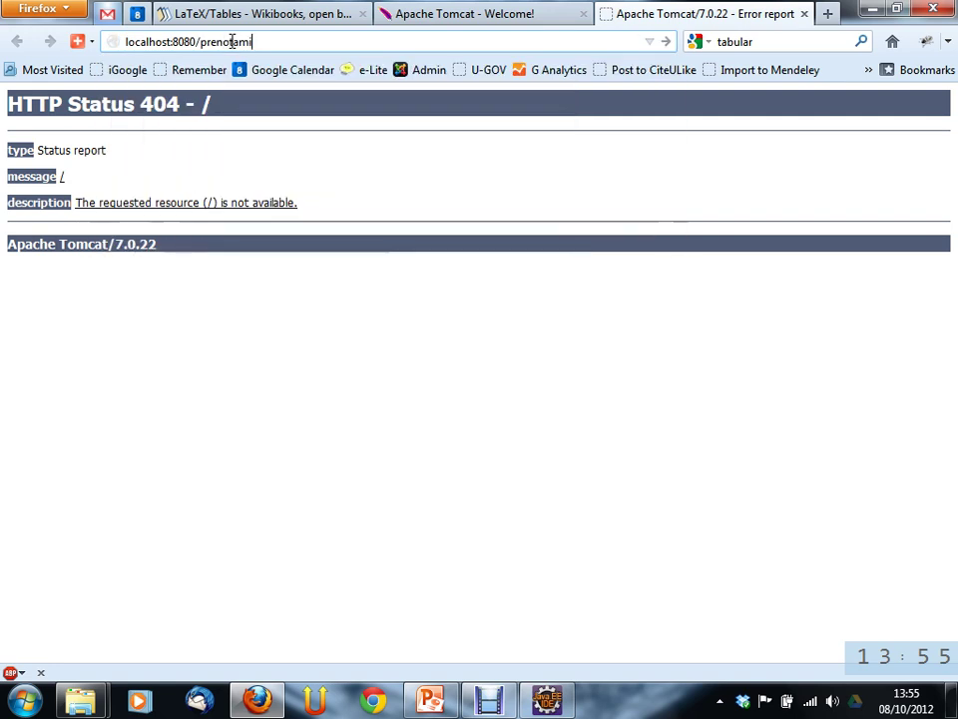
pyautogui.press('Return')
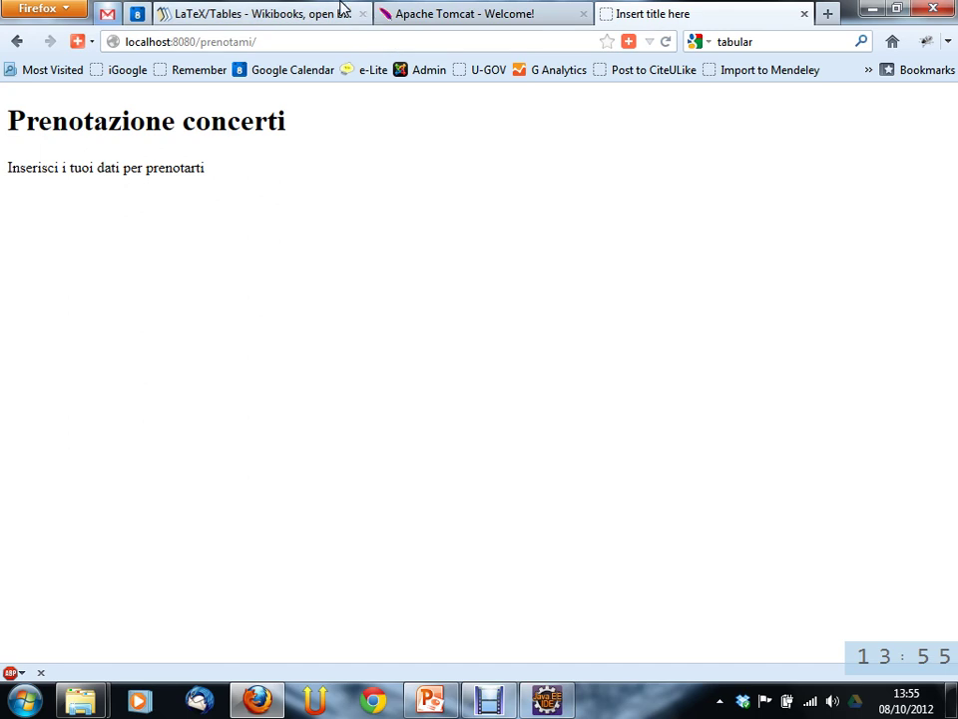
# Return to Eclipse and show the index.jsp source in a maximized editor.
pyautogui.click(874, 9)
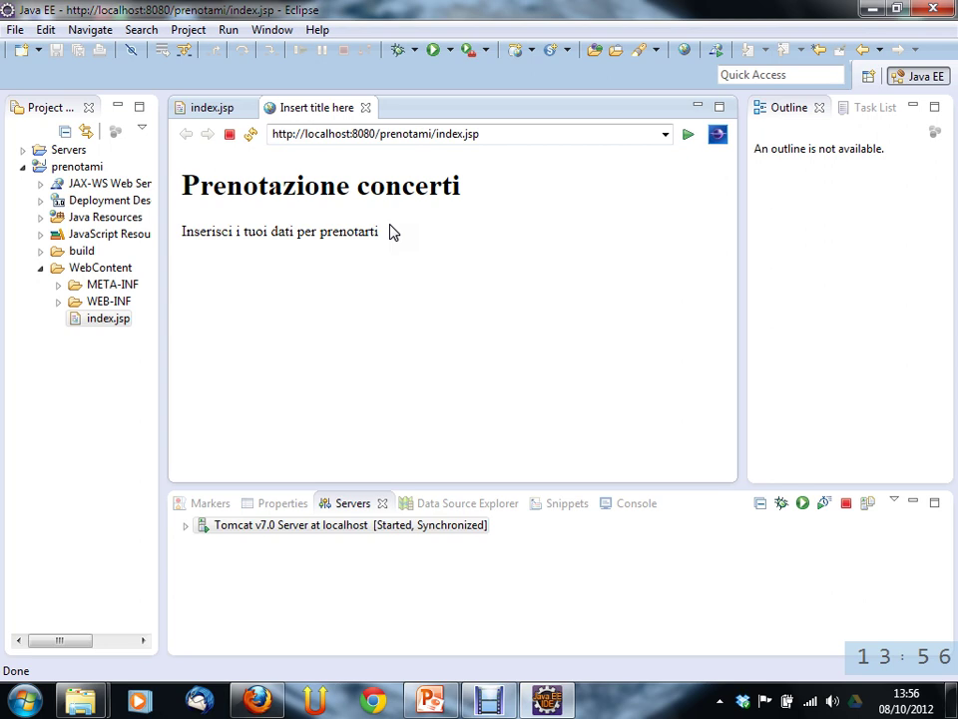
pyautogui.click(192, 109)
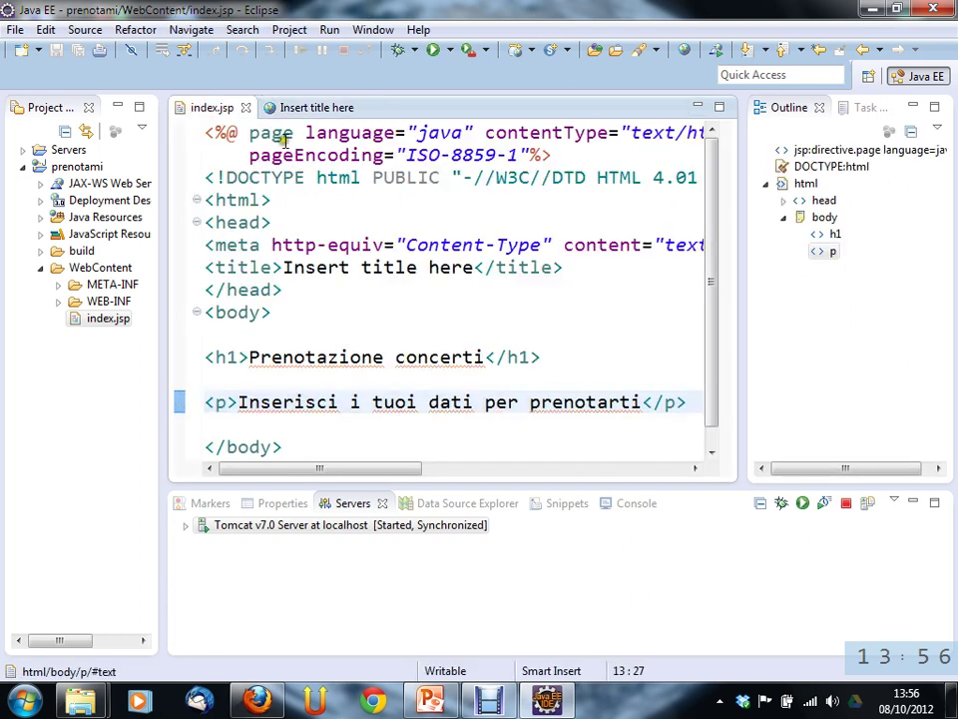
pyautogui.doubleClick(211, 107)
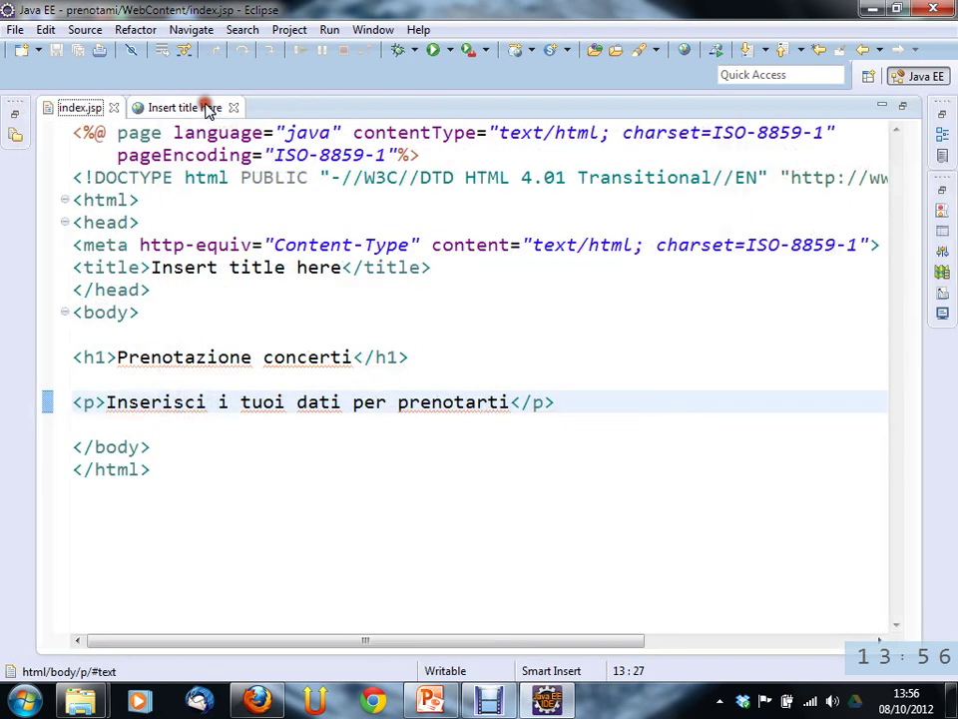
# Insert a <% %> scriptlet block below the "Inserisci i tuoi dati per prenotarti" paragraph, with an indented empty line inside.
pyautogui.click(615, 401)
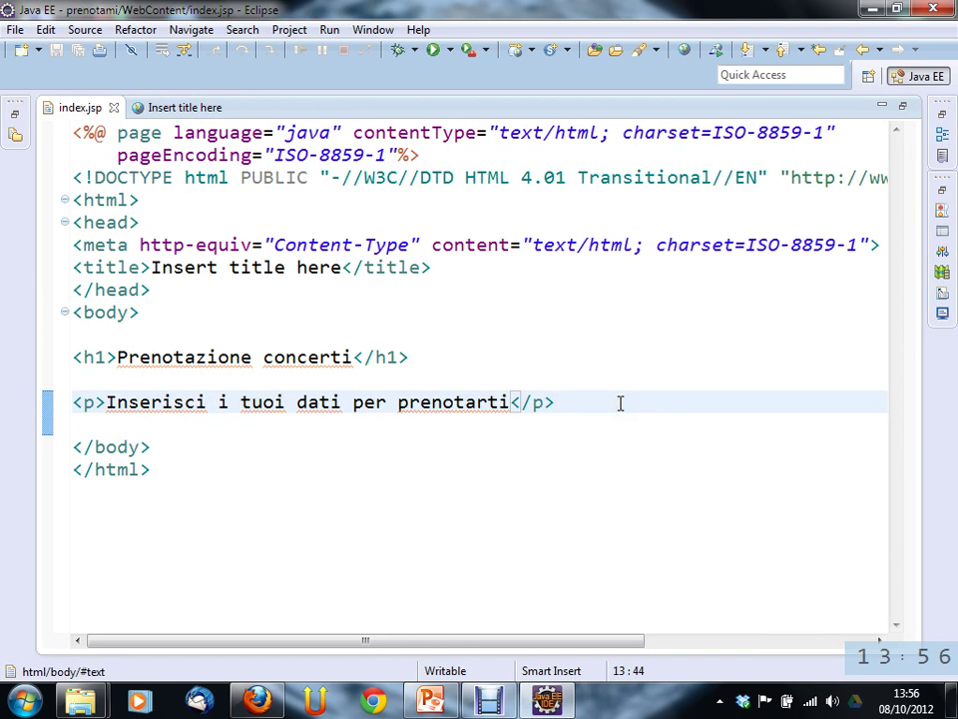
pyautogui.press('Return')
pyautogui.press('Return')
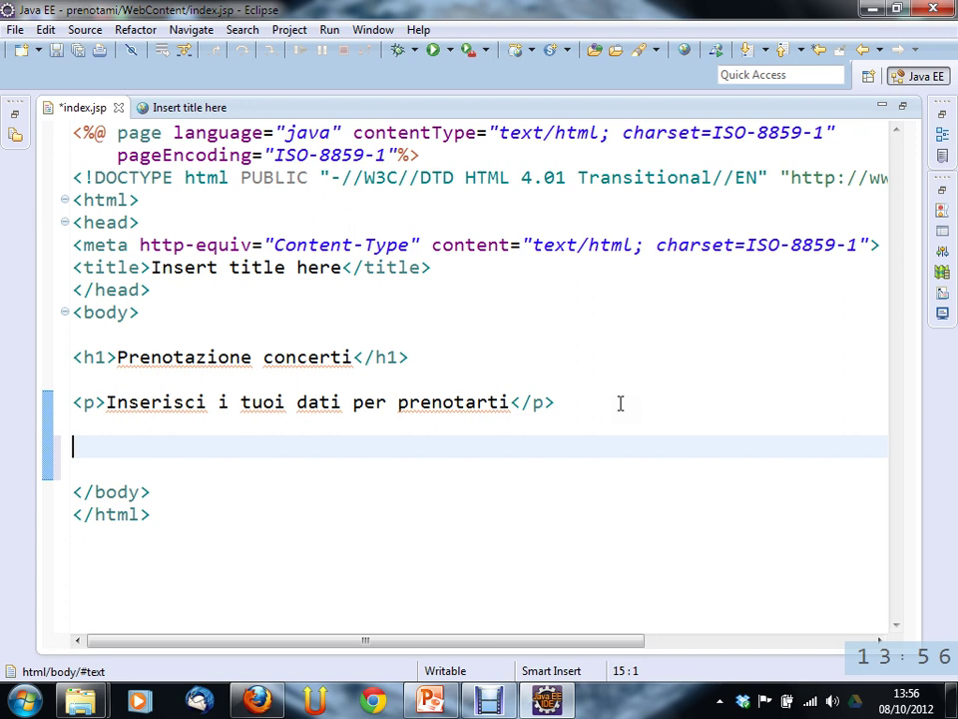
pyautogui.write('<%')
pyautogui.press('Return')
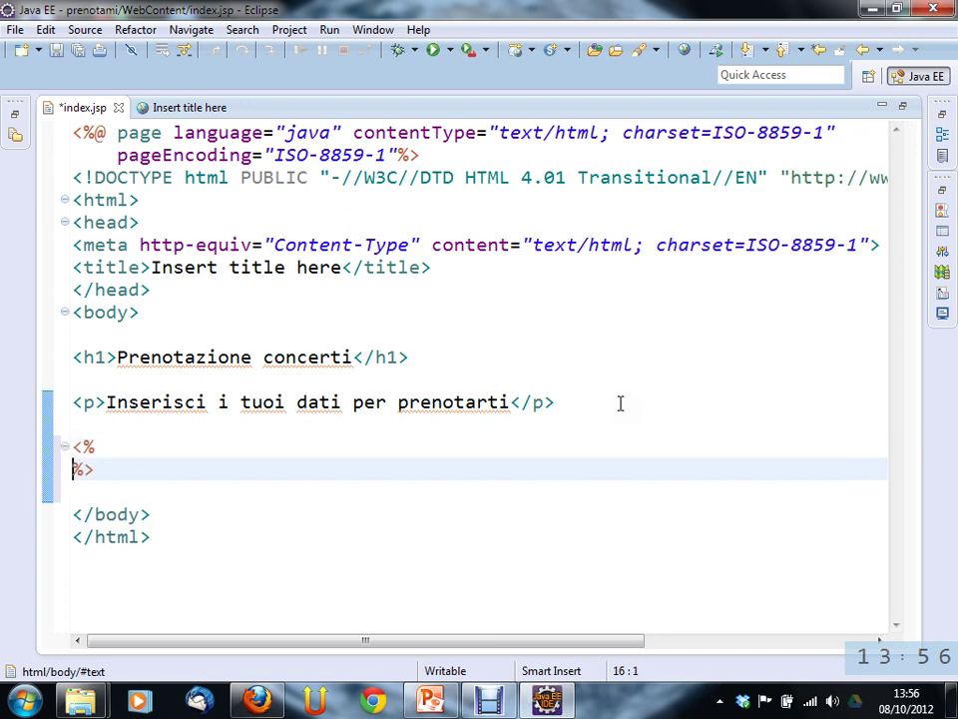
pyautogui.press('Return')
pyautogui.press('Up')
pyautogui.press('Tab')
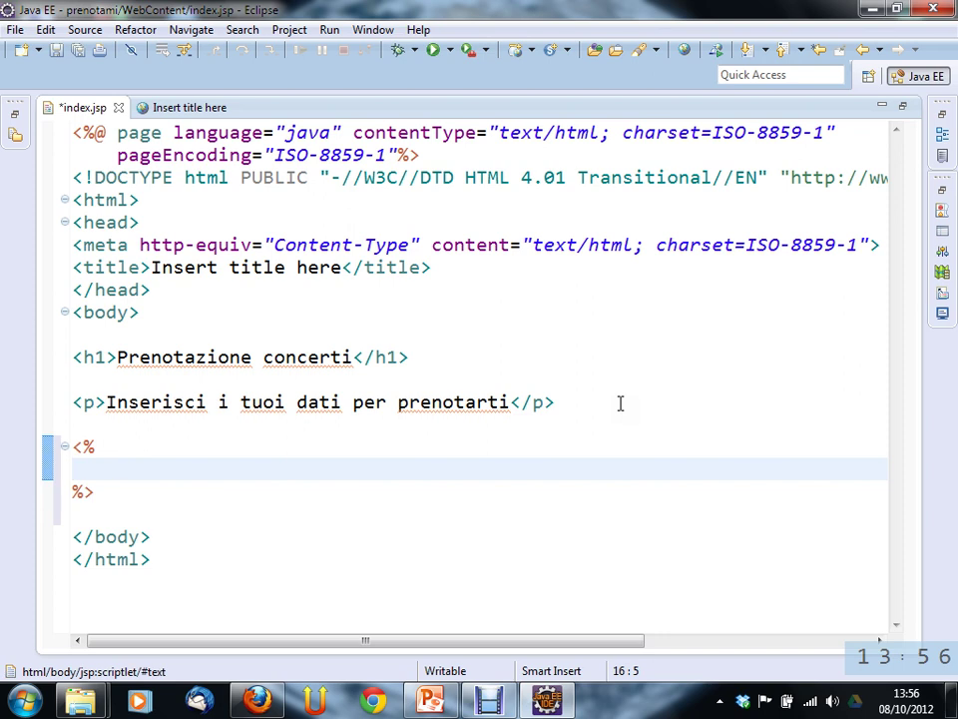
# Write the statement String data = (new Date()).toString() ; inside the scriptlet.
pyautogui.write('String da')
pyautogui.write('ta =')
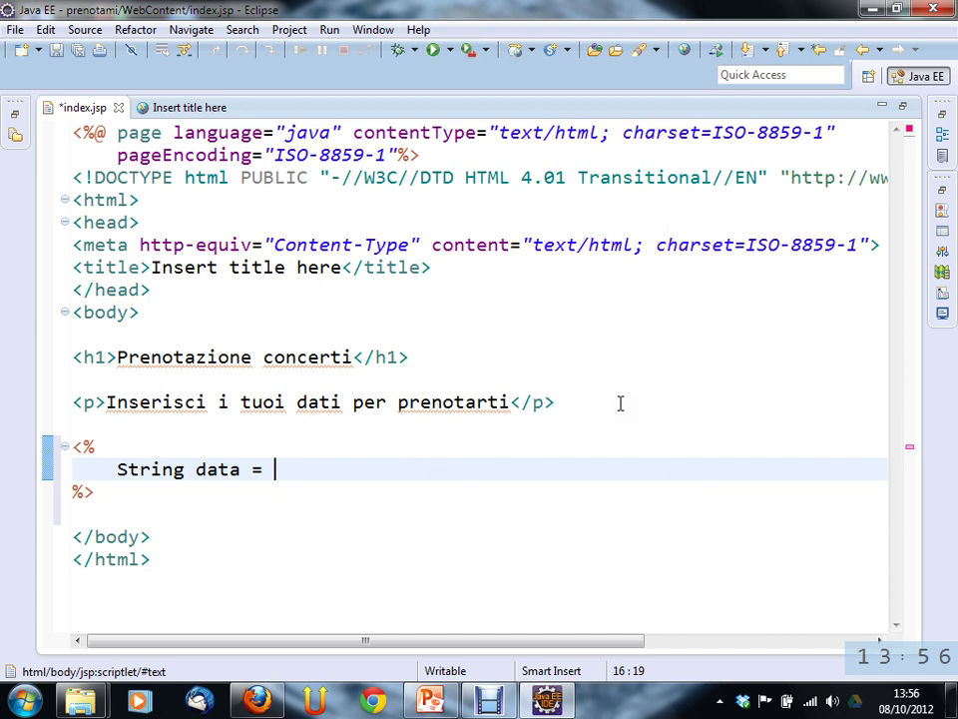
pyautogui.write('(net')
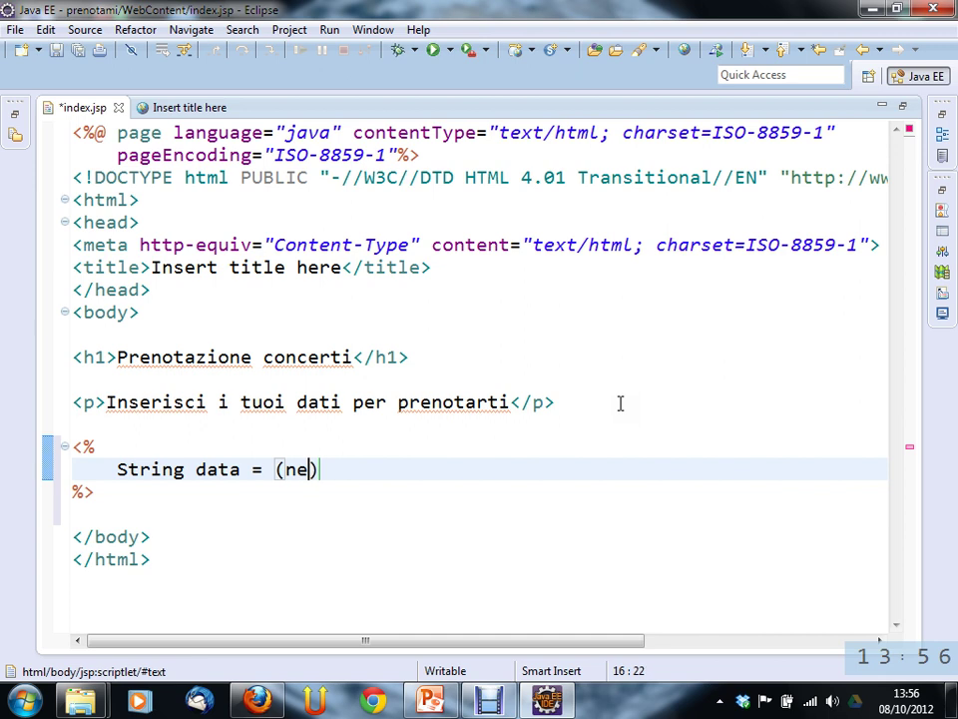
pyautogui.write(' Date()')
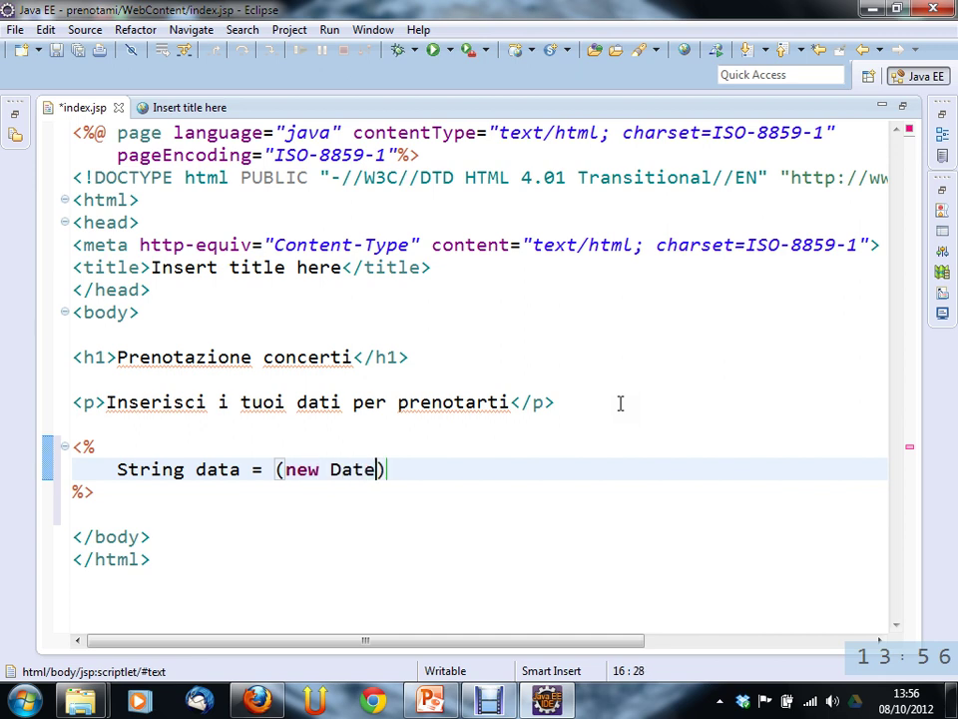
pyautogui.write(')')
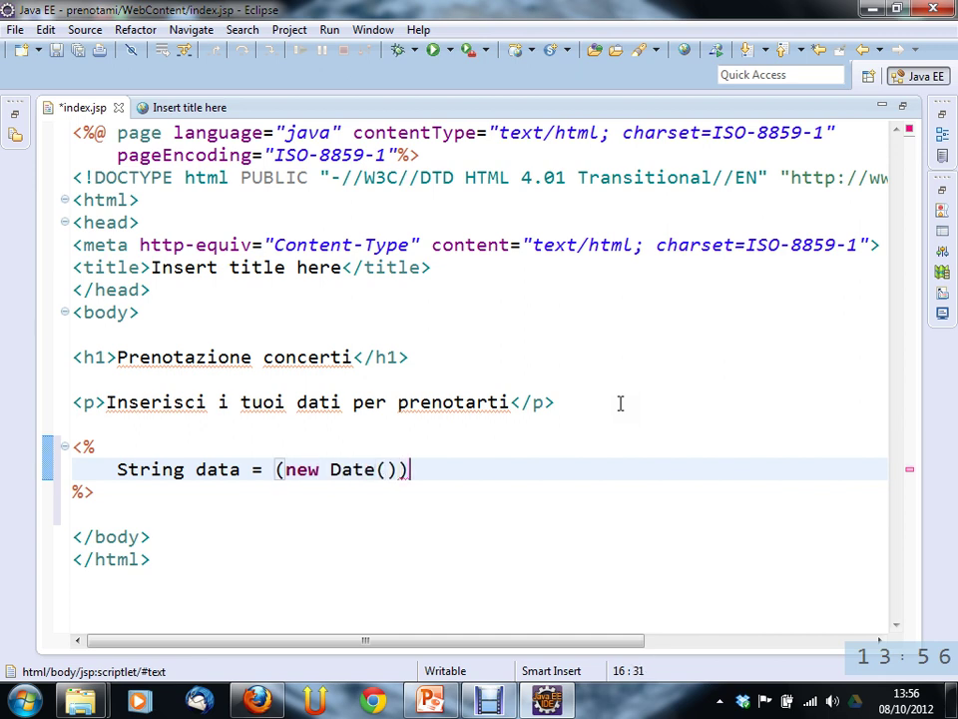
pyautogui.write('.toString() ;')
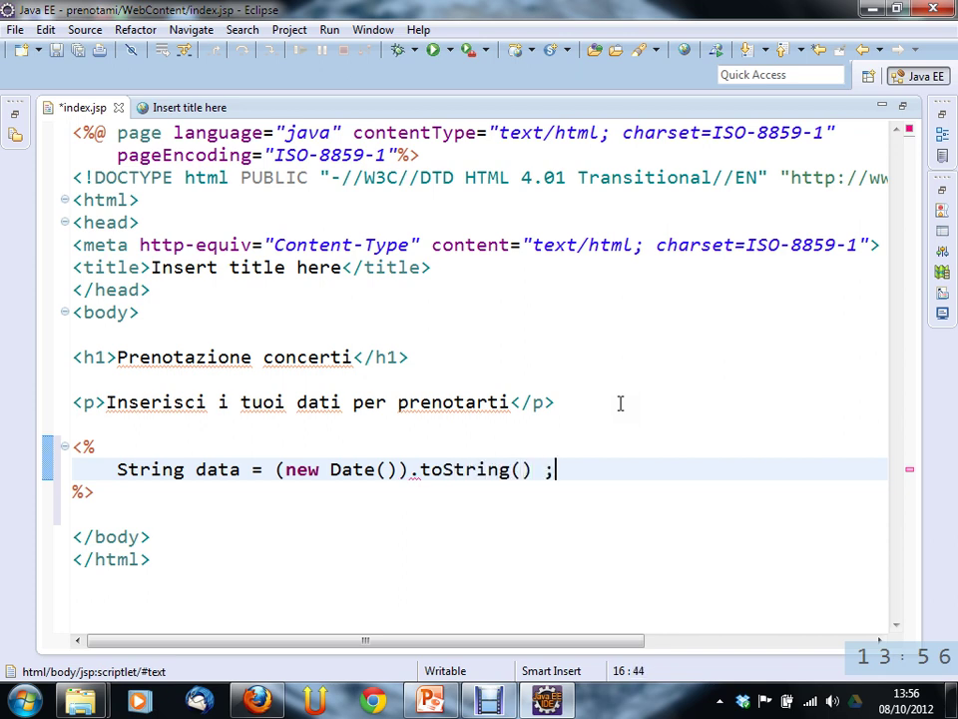
# Check the editor actions available for Date in the scriptlet and save index.jsp.
pyautogui.click(355, 469)
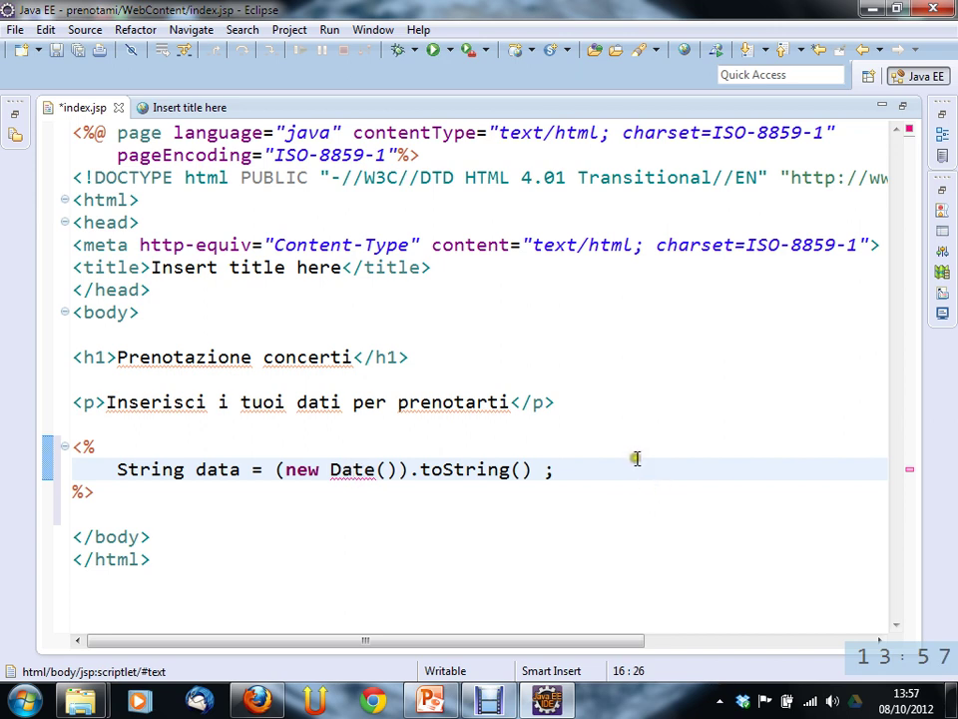
pyautogui.click(351, 469)
pyautogui.rightClick(351, 469)
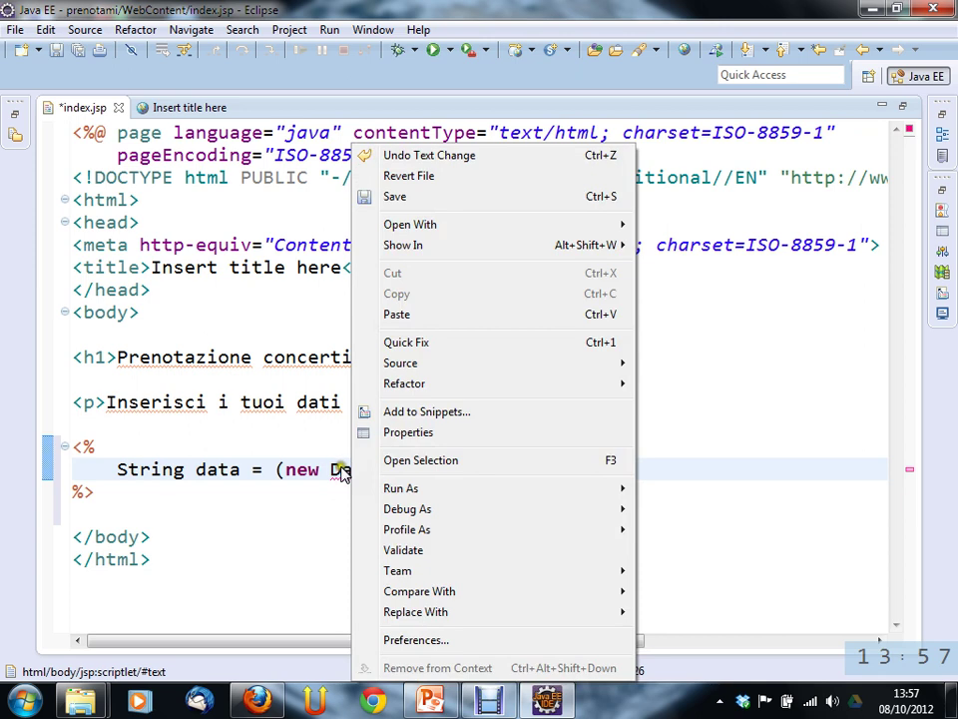
pyautogui.click(337, 469)
pyautogui.hotkey('ctrl', 's')
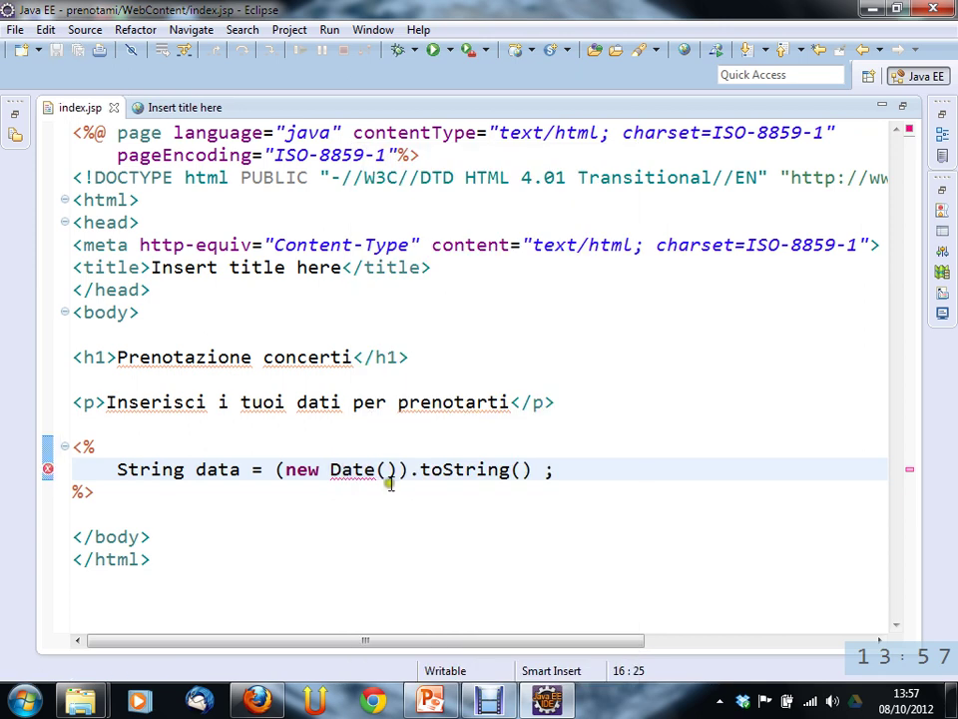